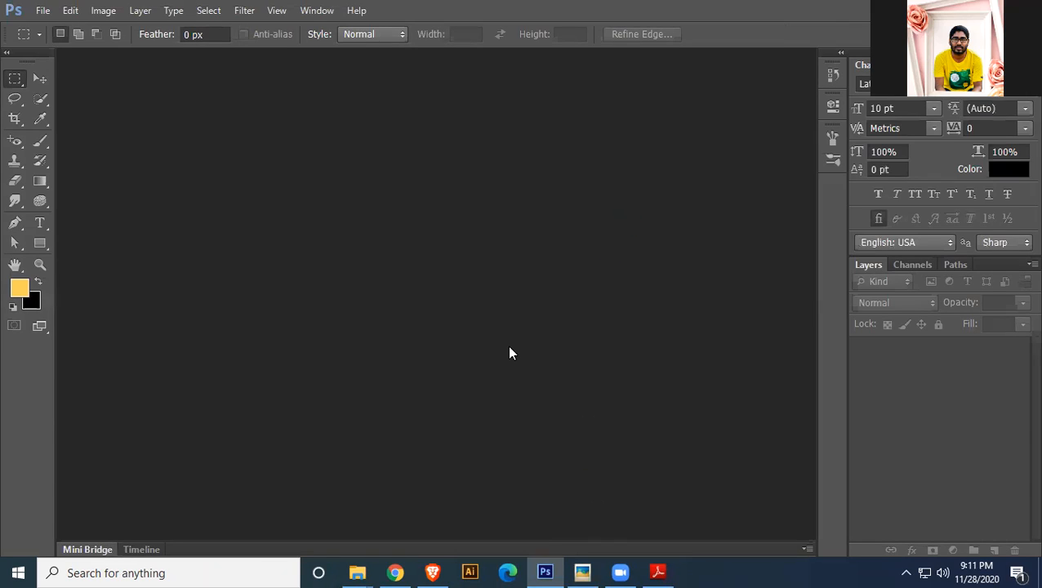
Browse to the Class - 04 folder on New Volume (D:) to choose an image to open
click(41, 10)
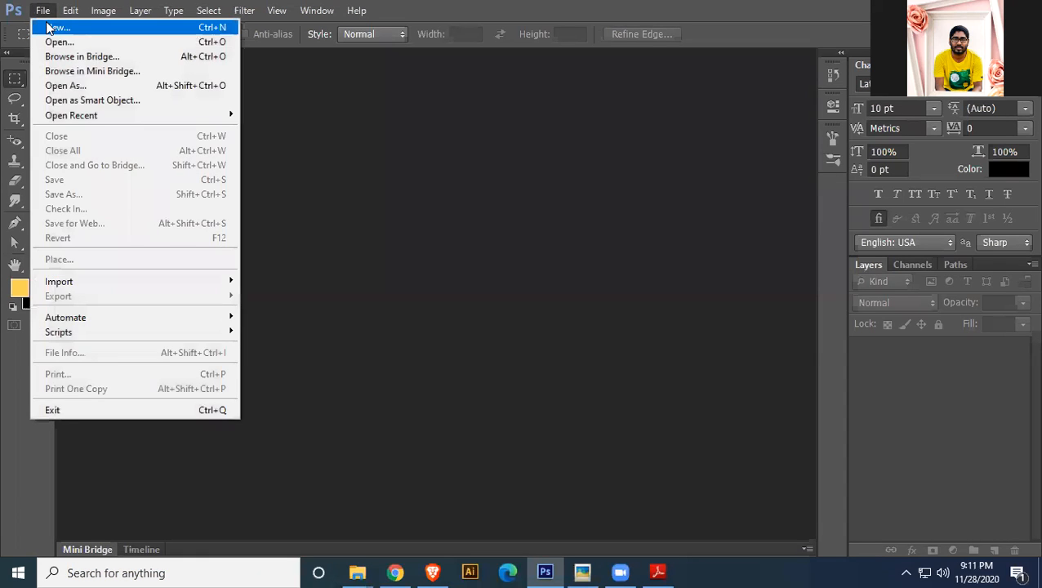
click(57, 40)
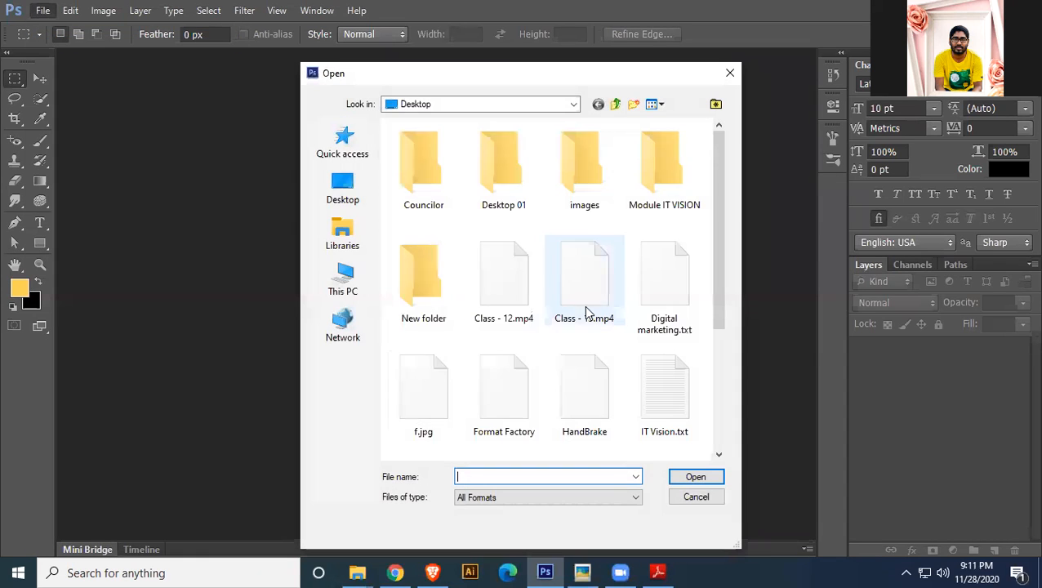
click(570, 106)
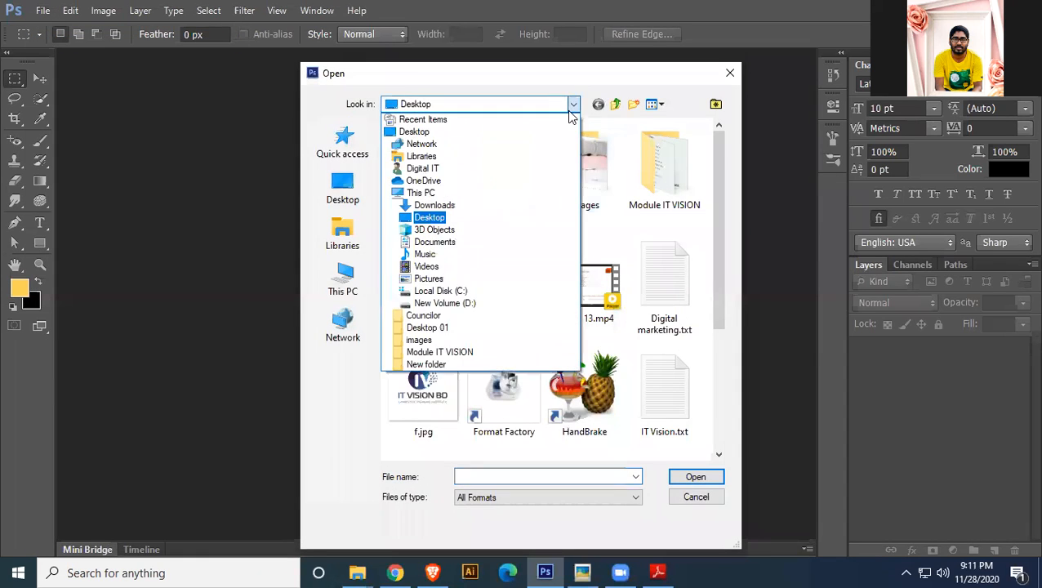
click(484, 283)
right_click(490, 300)
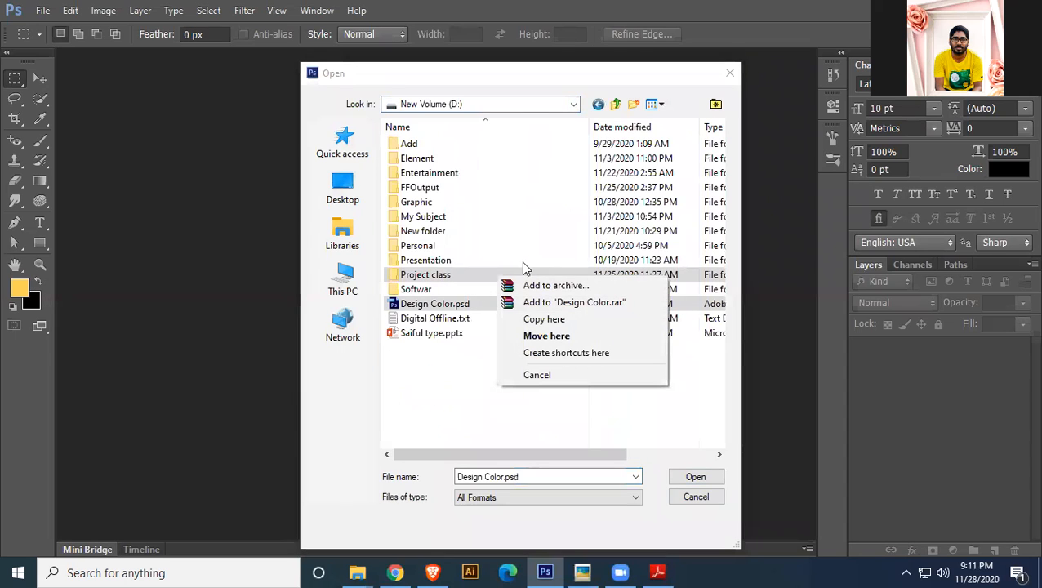
click(442, 217)
double_click(442, 217)
double_click(442, 204)
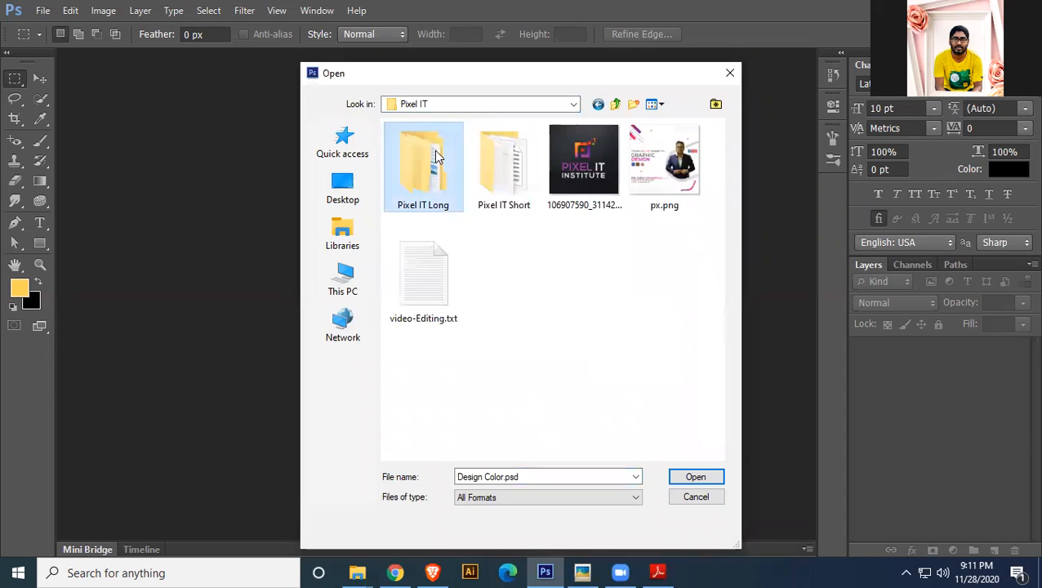
double_click(437, 156)
double_click(434, 147)
double_click(435, 187)
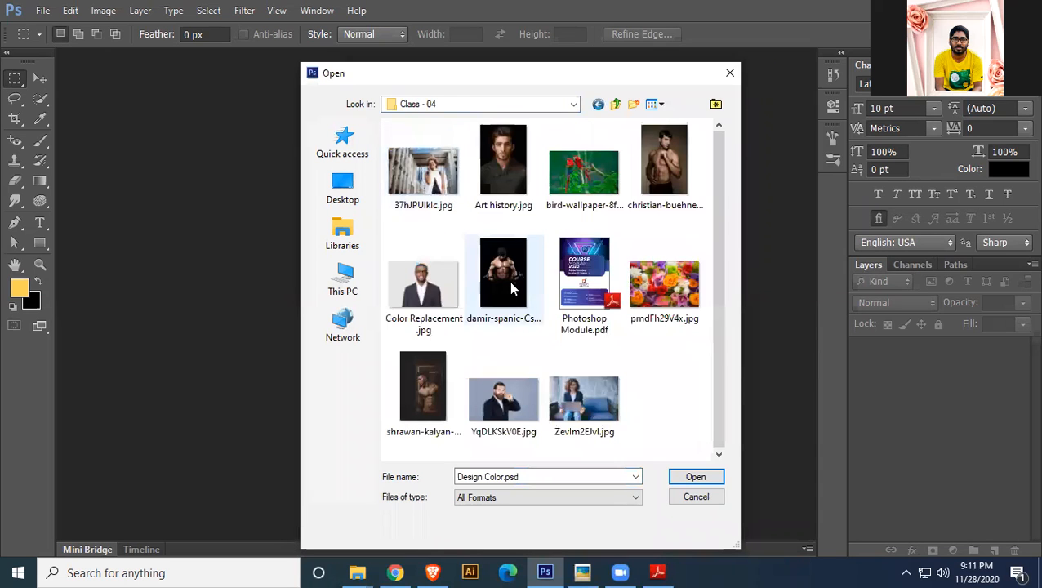
Open YqDLKSkV0E.jpg and convert its locked Background into an editable layer named Layer 0
click(497, 401)
click(423, 286)
click(503, 396)
click(695, 477)
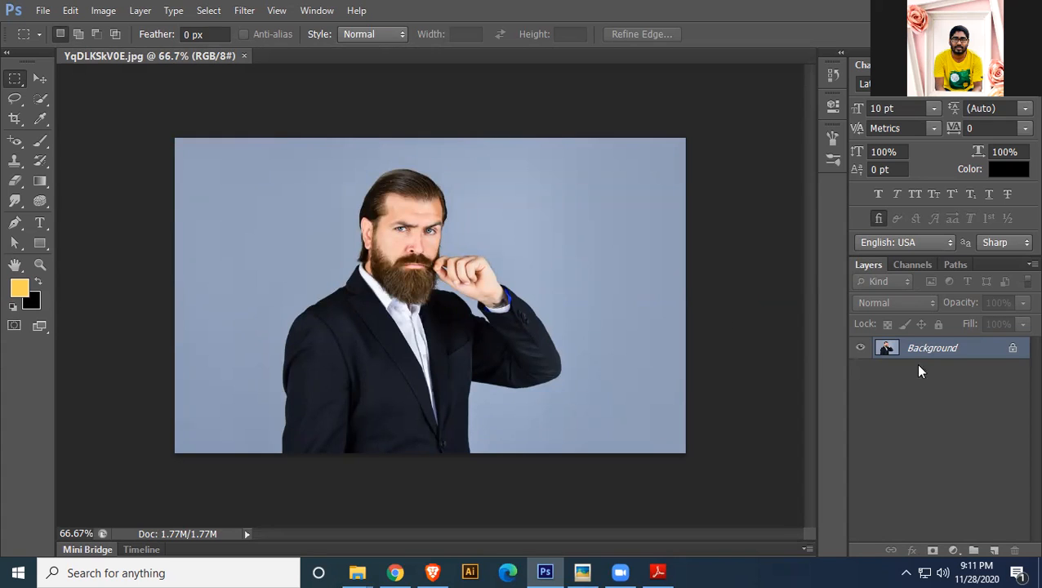
double_click(1011, 352)
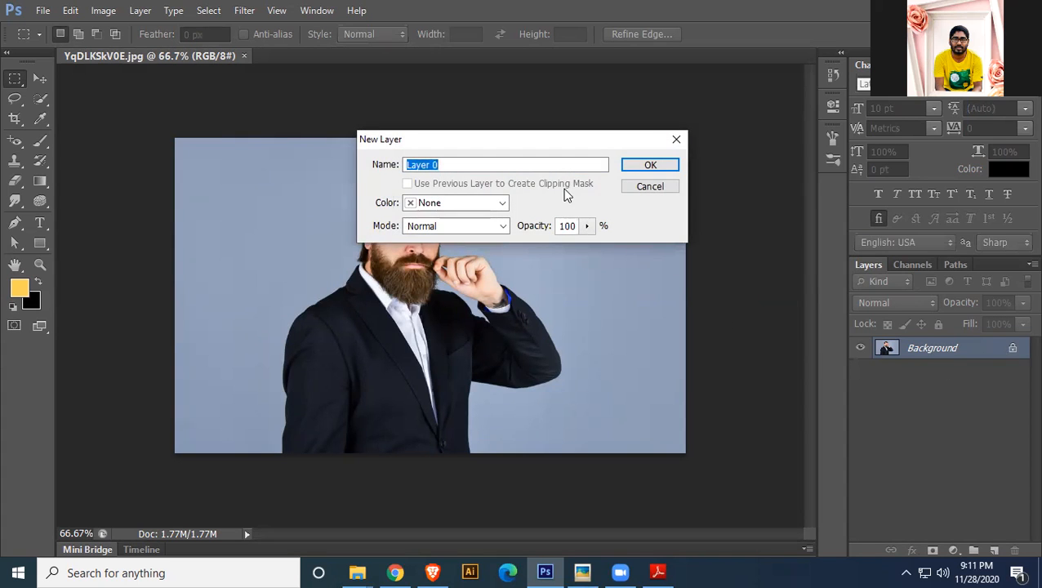
click(643, 166)
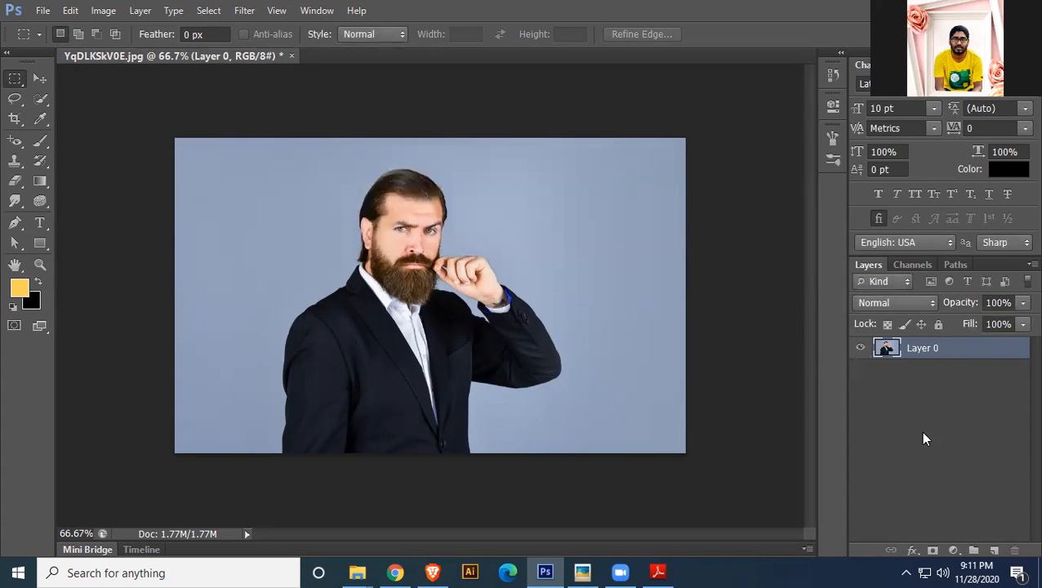
Try the Eraser Tool at size 125 across the man and the backdrop, and undo the stroke
click(18, 181)
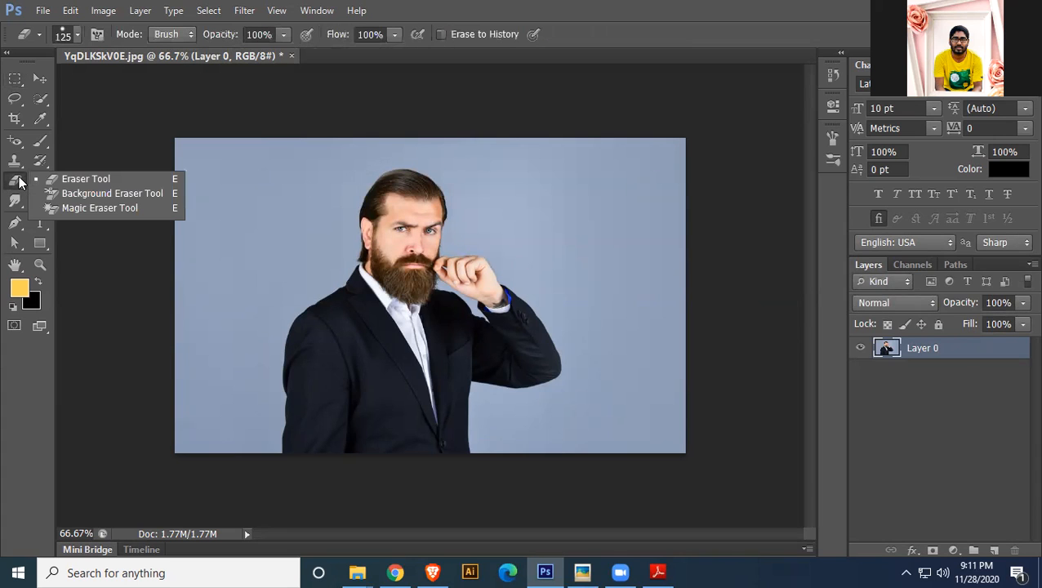
click(79, 180)
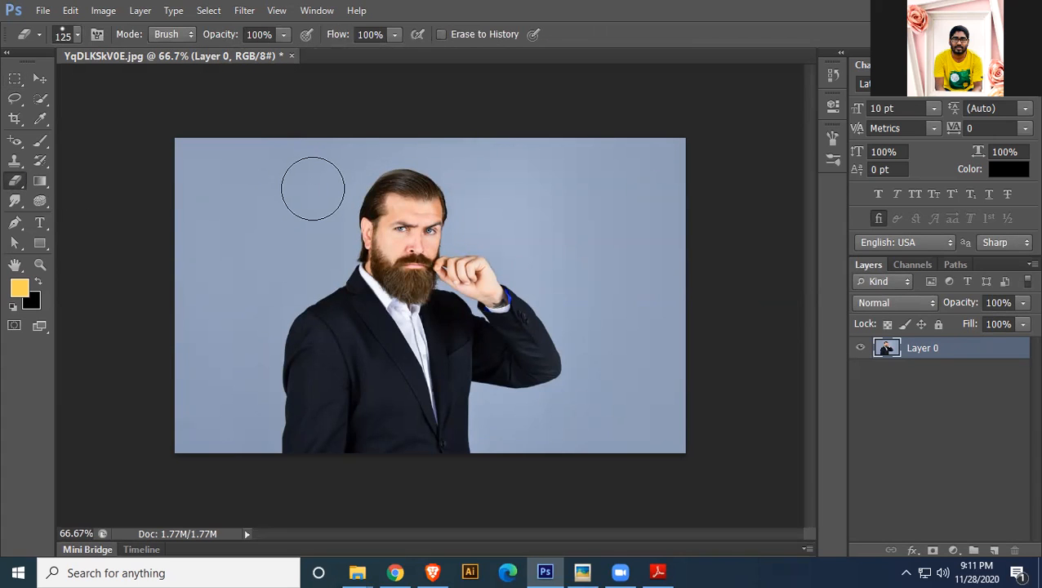
mouse_move(264, 185)
mouse_down()
mouse_move(210, 364)
mouse_move(597, 266)
mouse_move(273, 215)
mouse_move(371, 266)
mouse_move(598, 235)
mouse_move(302, 158)
mouse_move(335, 213)
mouse_move(672, 310)
mouse_up()
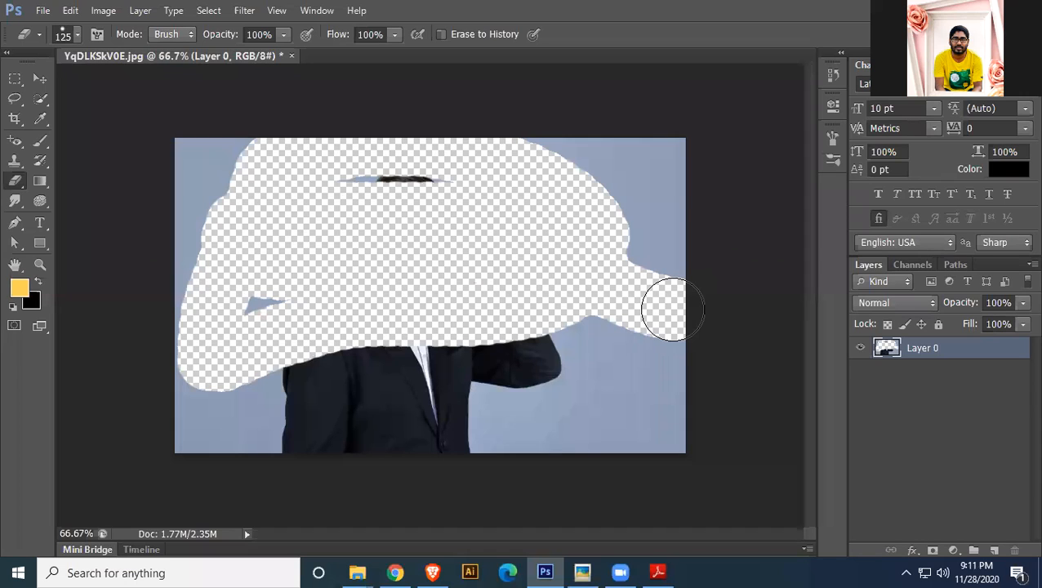
drag(673, 310, 626, 256)
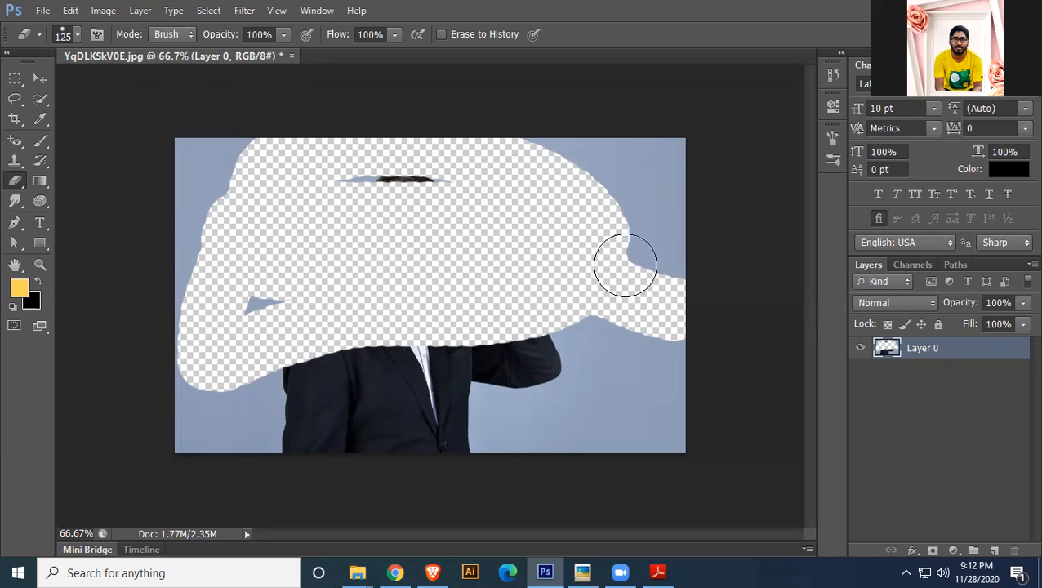
key(ctrl+z)
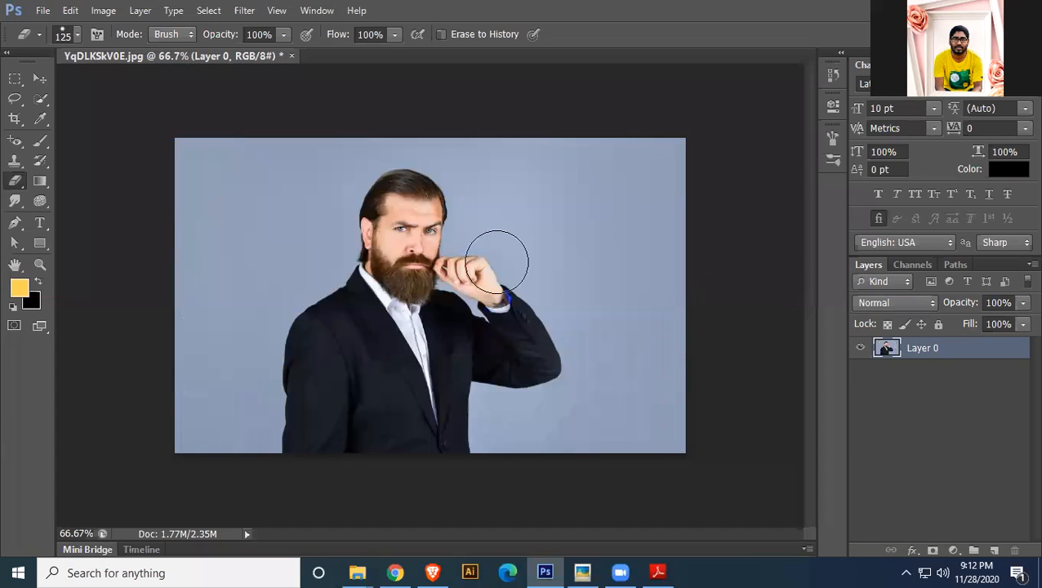
Reduce the Eraser brush size to 50 and switch to the Background Eraser Tool
key(bracketleft)
key(bracketleft)
key(bracketleft)
key(bracketleft)
key(bracketleft)
key(bracketleft)
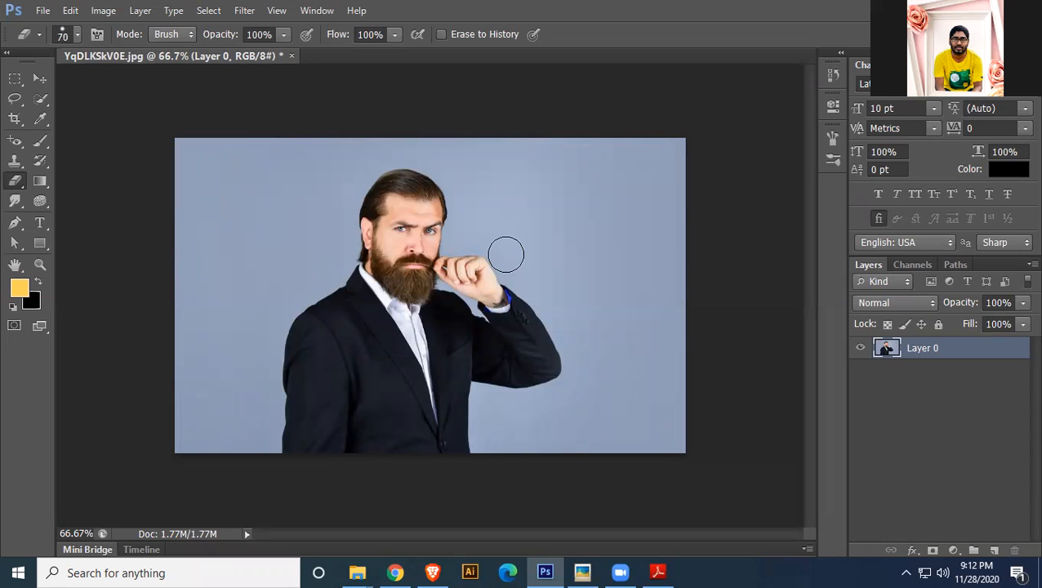
click(14, 183)
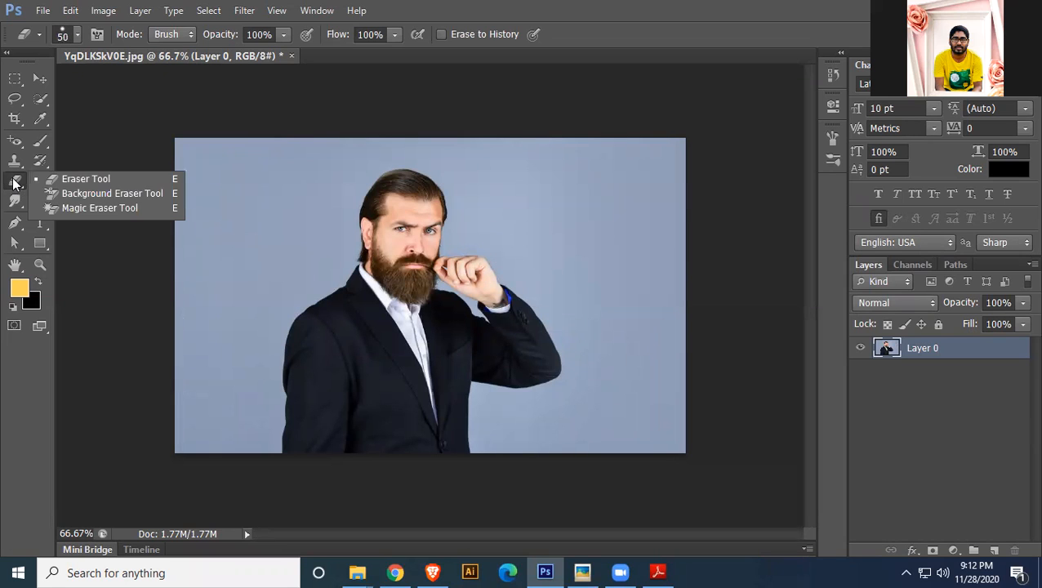
click(71, 193)
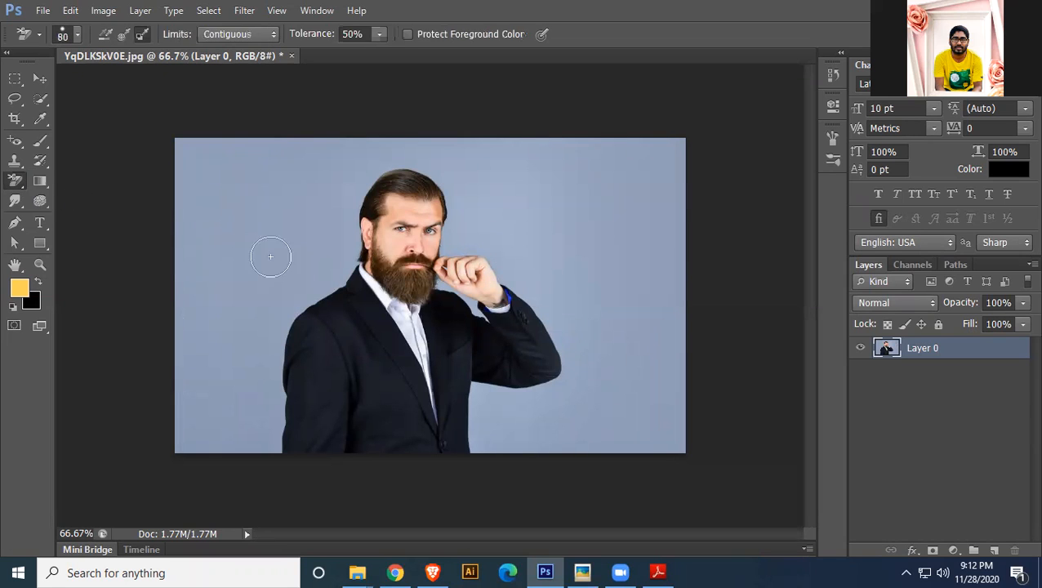
Try erasing the man's dark jacket with the Background Eraser using background swatch sampling and brush size 80
right_click(342, 270)
click(635, 6)
click(287, 357)
drag(299, 305, 391, 477)
drag(349, 294, 421, 482)
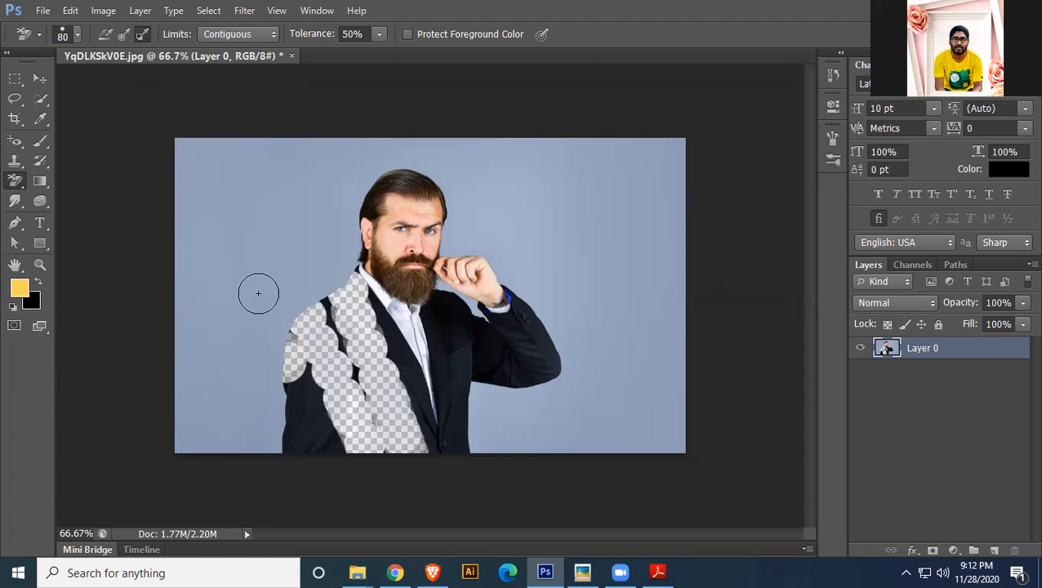
drag(439, 315, 454, 404)
drag(378, 336, 380, 376)
Undo the Background Eraser strokes on the jacket
key(ctrl+alt+z)
key(ctrl+alt+z)
key(ctrl+alt+z)
key(ctrl+alt+z)
key(ctrl+alt+z)
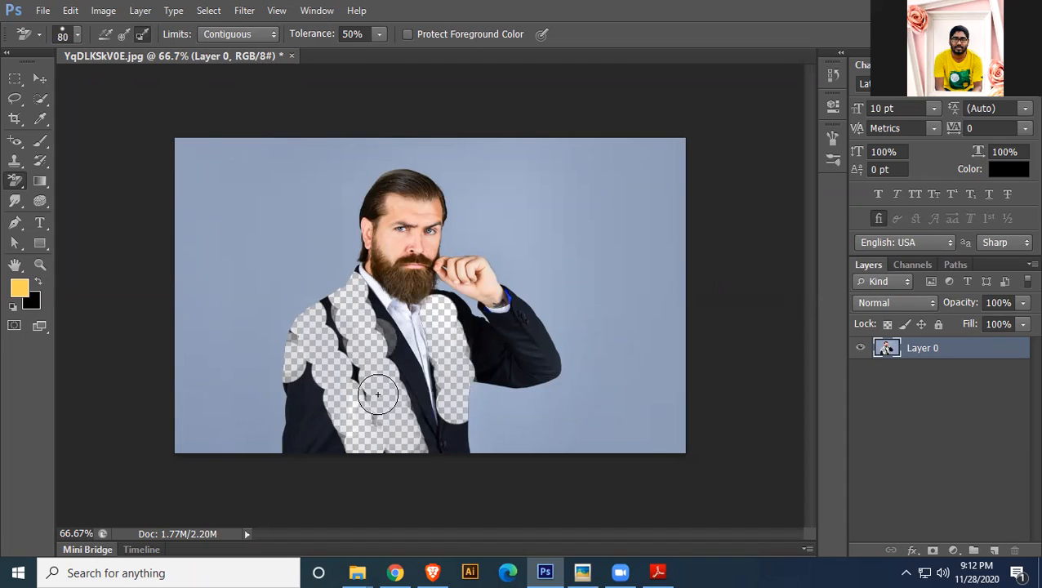
key(ctrl+alt+z)
key(ctrl+alt+z)
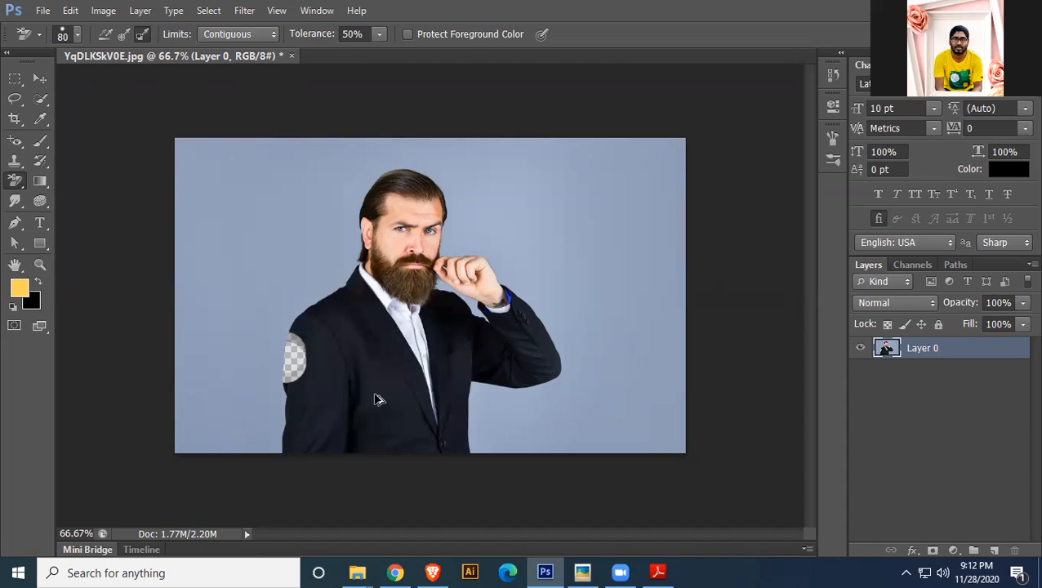
Try the Background Eraser with continuous sampling across the backdrop and the man, and undo the strokes
click(105, 35)
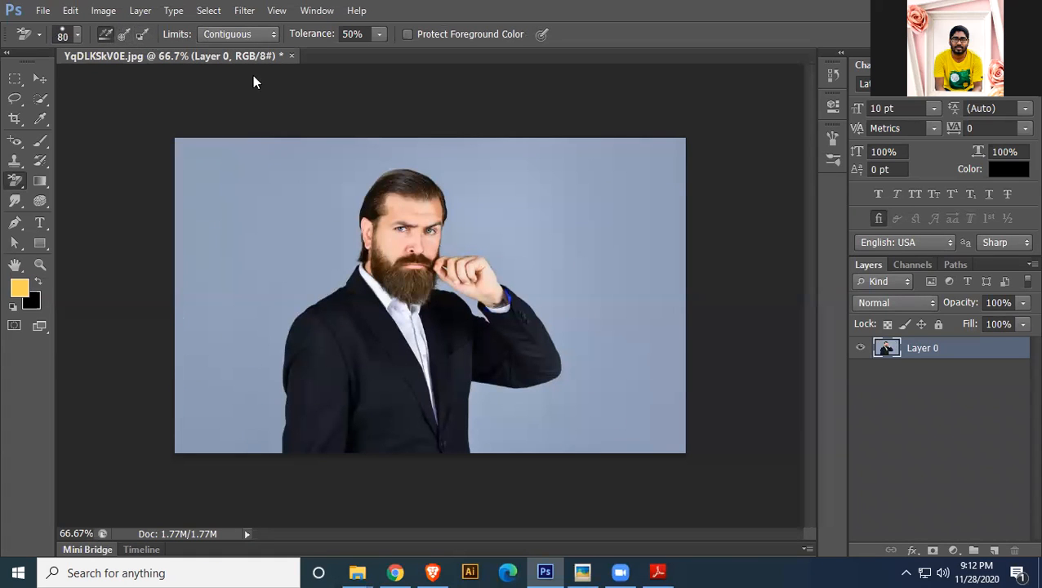
click(104, 34)
mouse_move(232, 166)
mouse_down()
mouse_move(351, 385)
mouse_move(396, 449)
mouse_move(425, 463)
mouse_move(424, 302)
mouse_move(390, 157)
mouse_move(406, 396)
mouse_move(432, 491)
mouse_move(309, 175)
mouse_move(339, 418)
mouse_move(265, 302)
mouse_move(354, 369)
mouse_move(410, 341)
mouse_up()
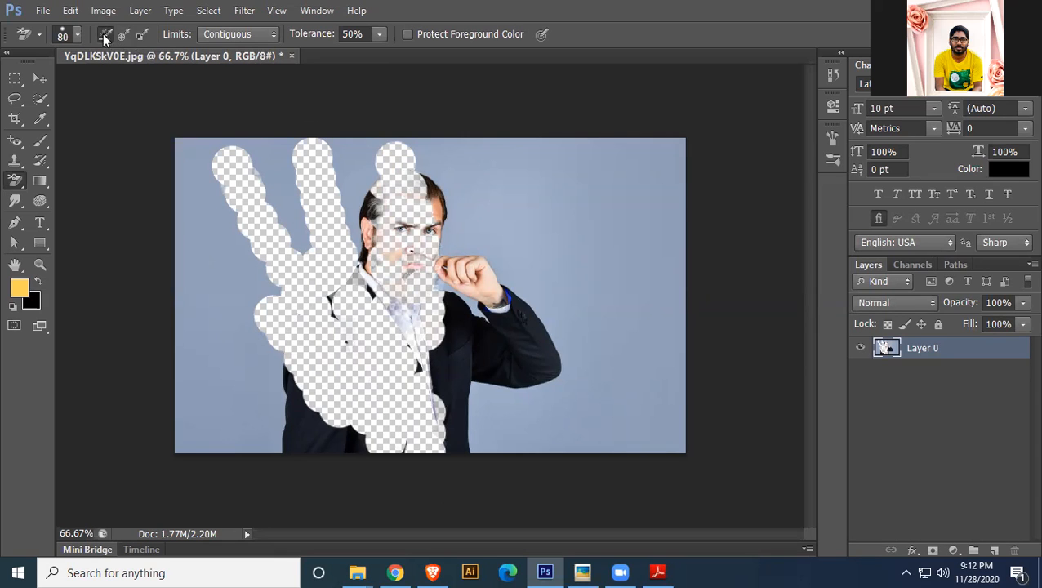
mouse_move(206, 182)
mouse_down()
mouse_move(232, 300)
mouse_move(360, 421)
mouse_move(574, 381)
mouse_move(578, 275)
mouse_move(498, 333)
mouse_move(476, 290)
mouse_move(405, 298)
mouse_up()
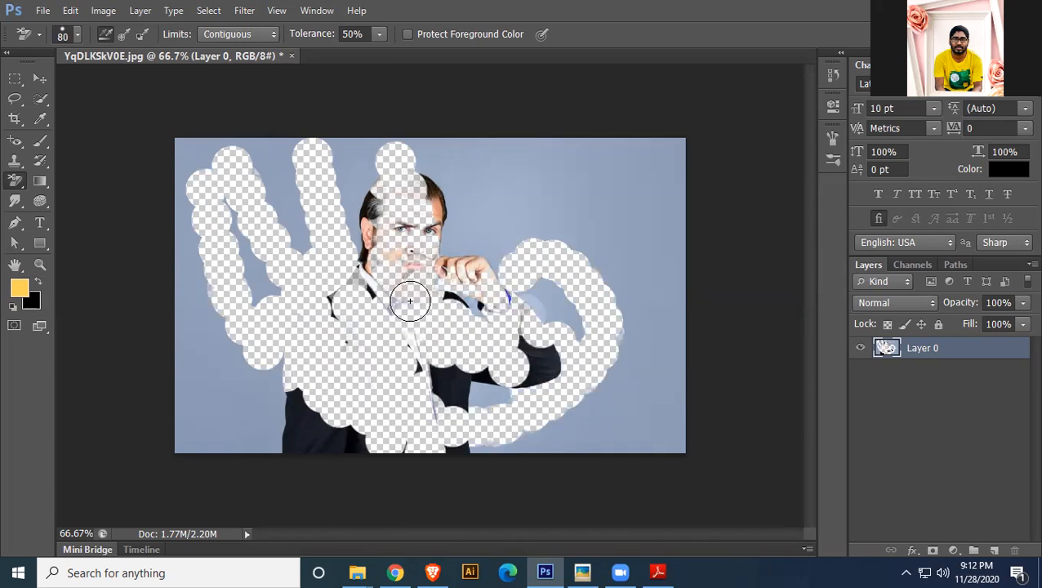
key(ctrl+alt+z)
key(ctrl+alt+z)
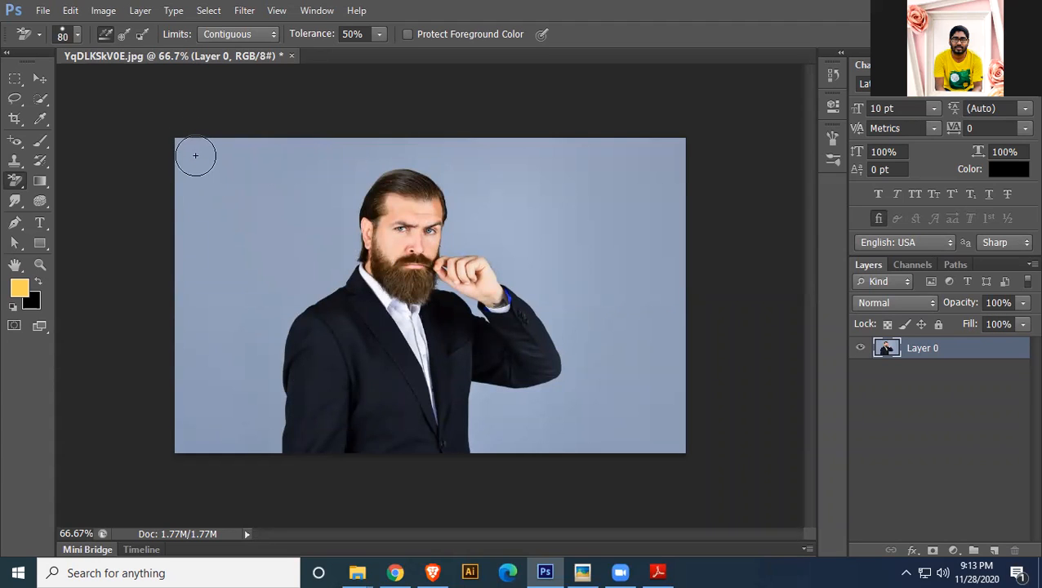
Try the Background Eraser with once sampling on the blue backdrop on both sides of the man, and undo it
click(124, 30)
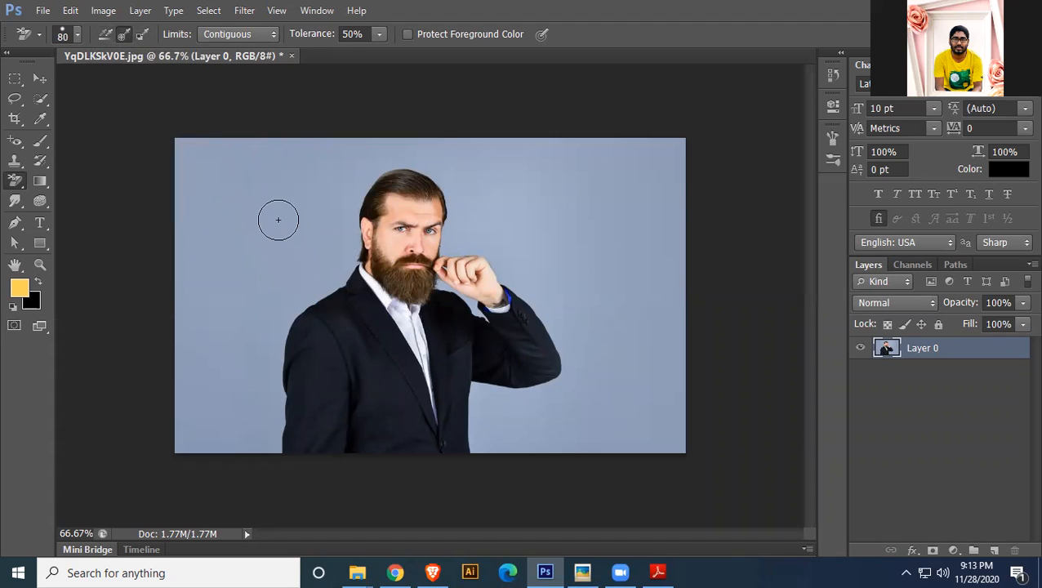
mouse_move(249, 186)
mouse_down()
mouse_move(224, 379)
mouse_move(241, 368)
mouse_move(272, 240)
mouse_move(331, 358)
mouse_up()
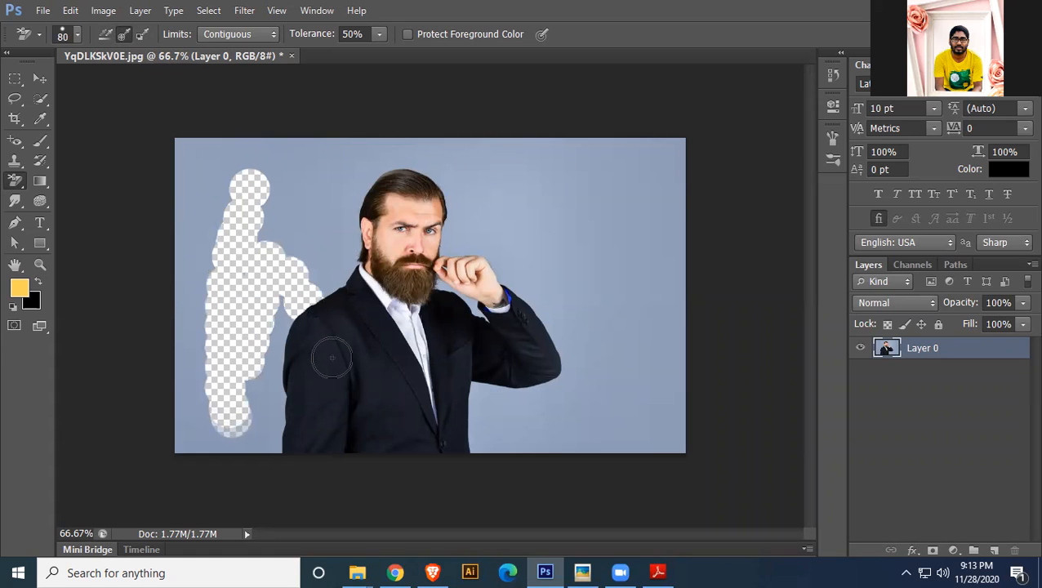
mouse_move(476, 389)
mouse_down()
mouse_move(491, 427)
mouse_move(591, 390)
mouse_move(632, 300)
mouse_move(622, 225)
mouse_move(557, 186)
mouse_move(518, 191)
mouse_move(550, 262)
mouse_move(614, 319)
mouse_up()
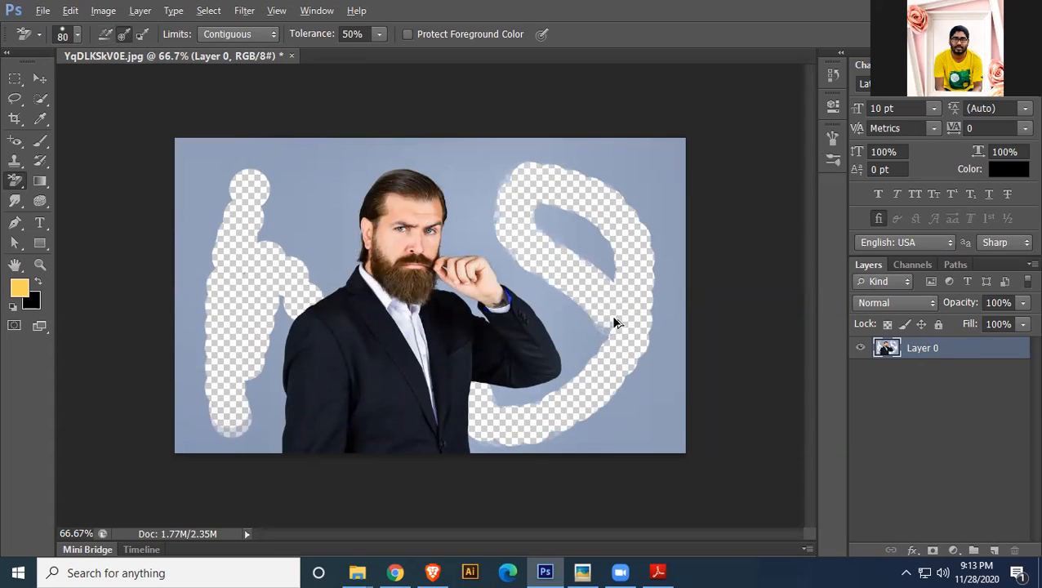
key(ctrl+alt+z)
key(ctrl+alt+z)
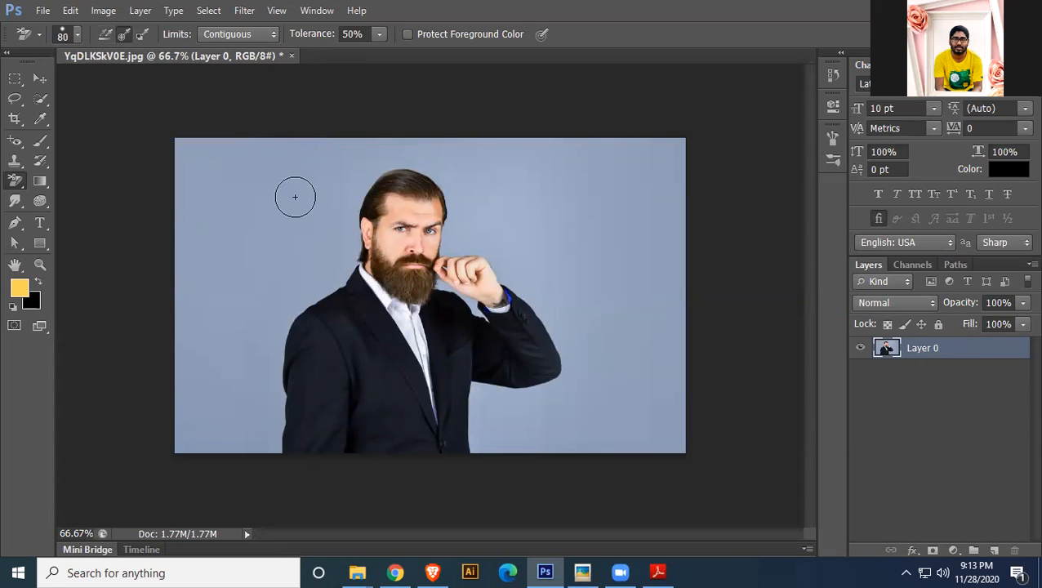
Try once sampling first on the backdrop beside the man's shoulder and separately on his jacket, and undo all strokes
click(247, 190)
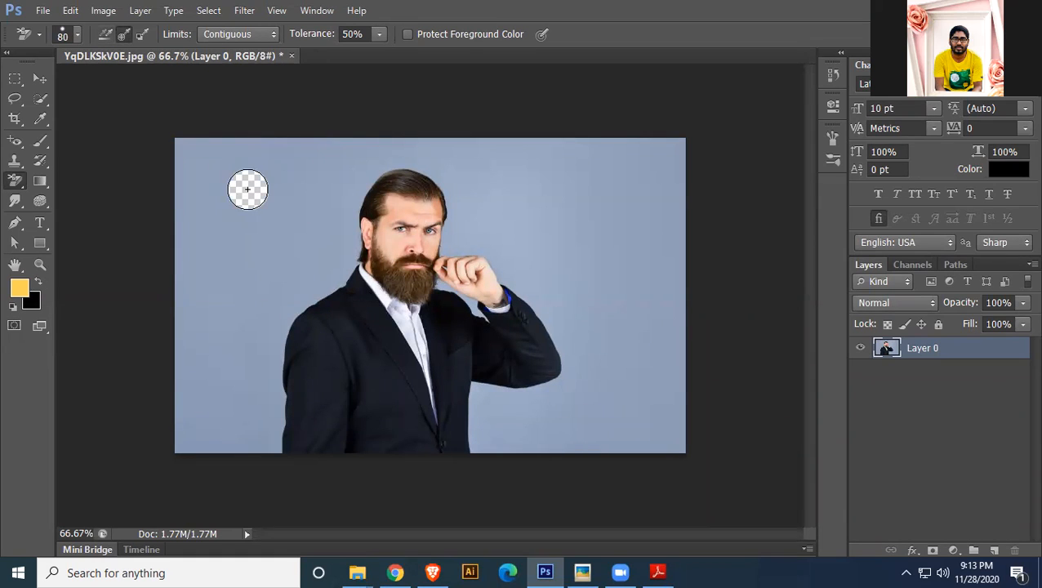
drag(248, 190, 244, 281)
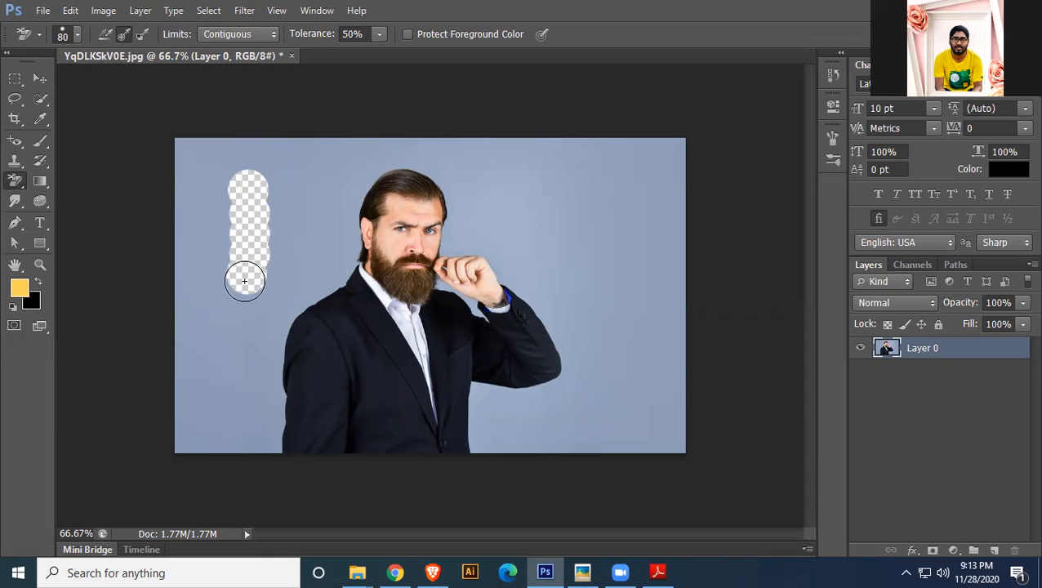
mouse_move(244, 281)
mouse_down()
mouse_move(236, 214)
mouse_move(213, 178)
mouse_move(257, 383)
mouse_move(264, 214)
mouse_move(304, 319)
mouse_up()
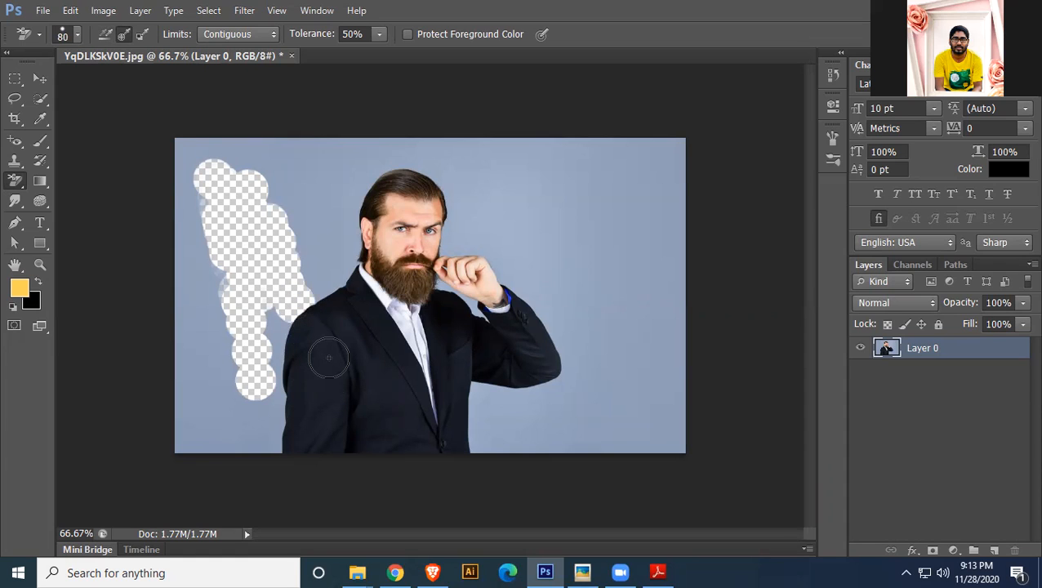
click(338, 356)
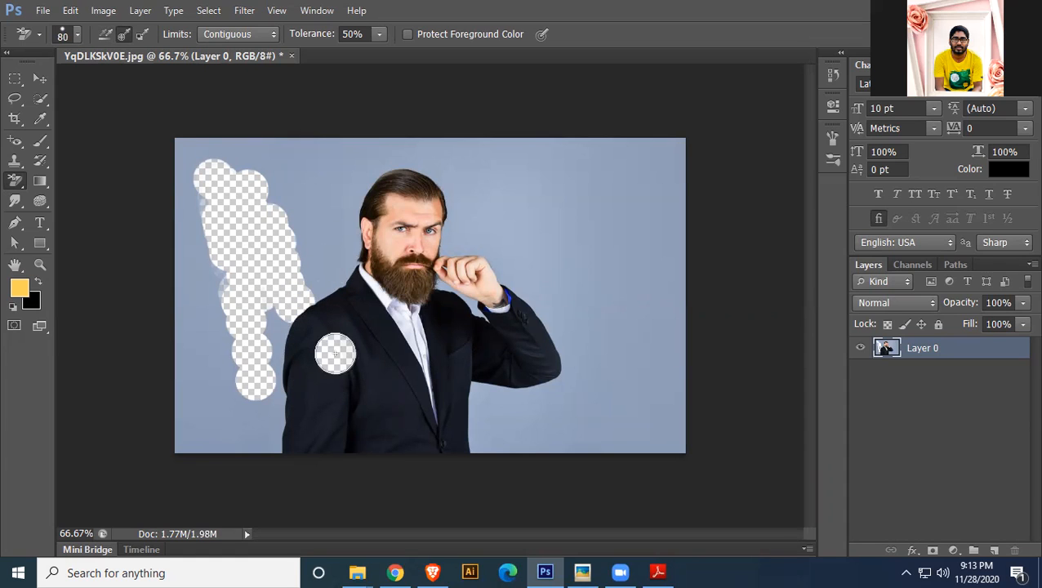
mouse_move(337, 356)
mouse_down()
mouse_move(396, 433)
mouse_move(402, 383)
mouse_move(361, 307)
mouse_move(314, 386)
mouse_move(313, 452)
mouse_move(337, 313)
mouse_up()
mouse_move(539, 358)
mouse_down()
mouse_move(449, 424)
mouse_move(344, 445)
mouse_move(310, 408)
mouse_up()
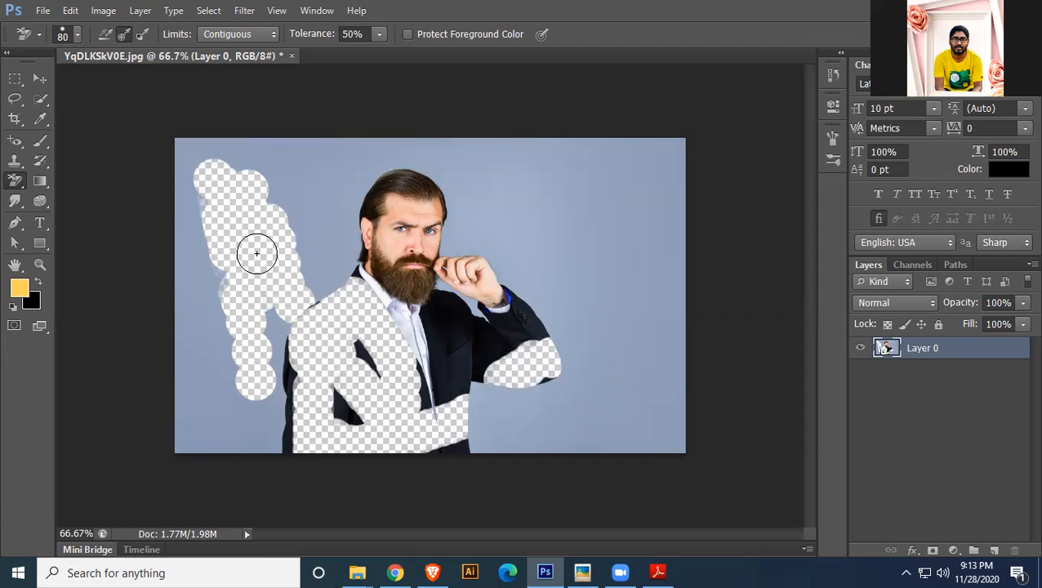
key(ctrl+alt+z)
key(ctrl+alt+z)
key(ctrl+alt+z)
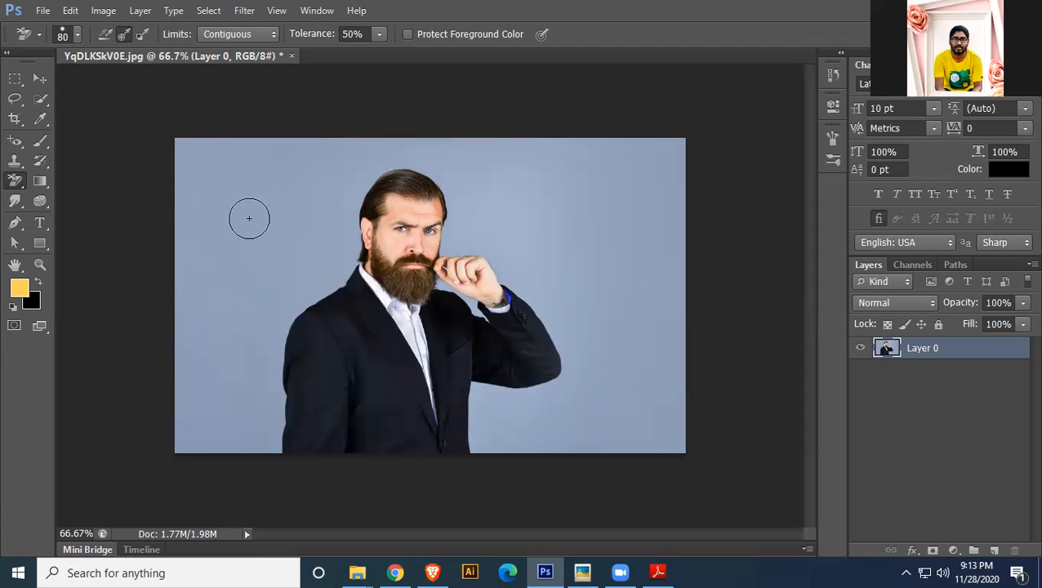
Try the Background Eraser with background swatch sampling across the backdrop and the man's jacket, and undo the stroke
click(146, 34)
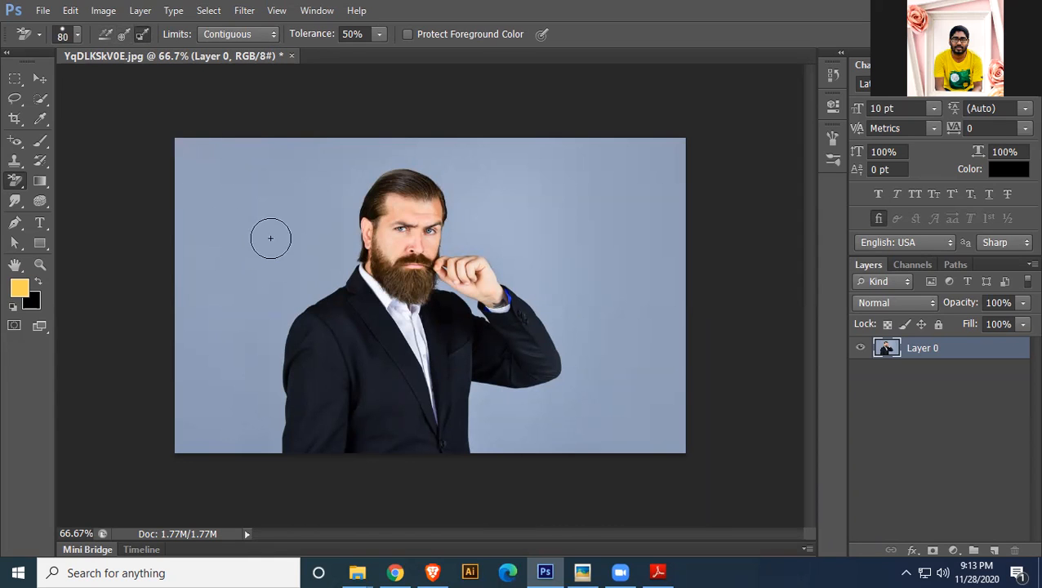
mouse_move(629, 204)
mouse_down()
mouse_move(312, 527)
mouse_move(377, 463)
mouse_move(224, 177)
mouse_move(414, 457)
mouse_move(263, 196)
mouse_move(421, 354)
mouse_move(625, 356)
mouse_move(490, 327)
mouse_up()
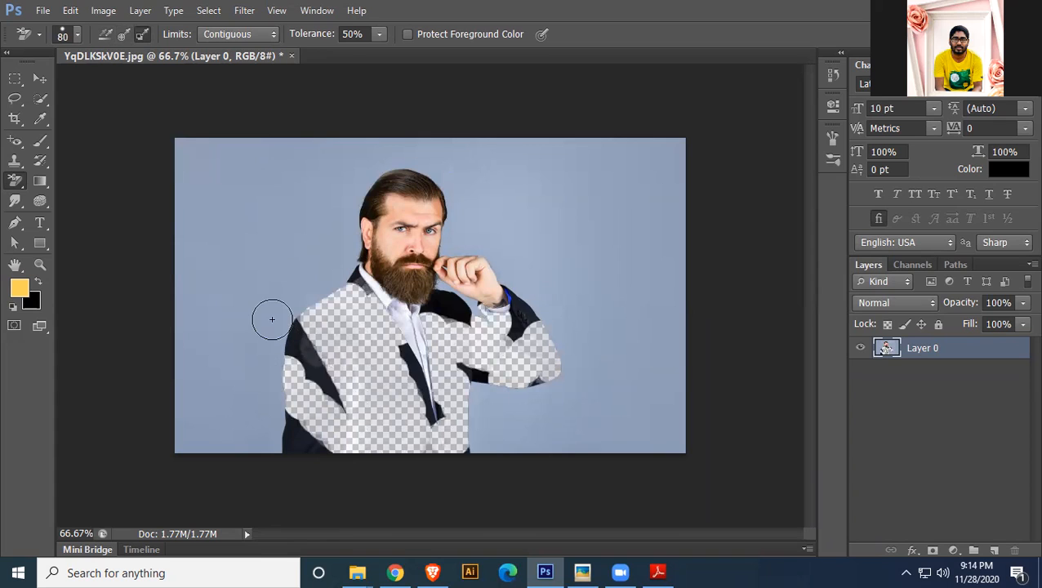
key(ctrl+z)
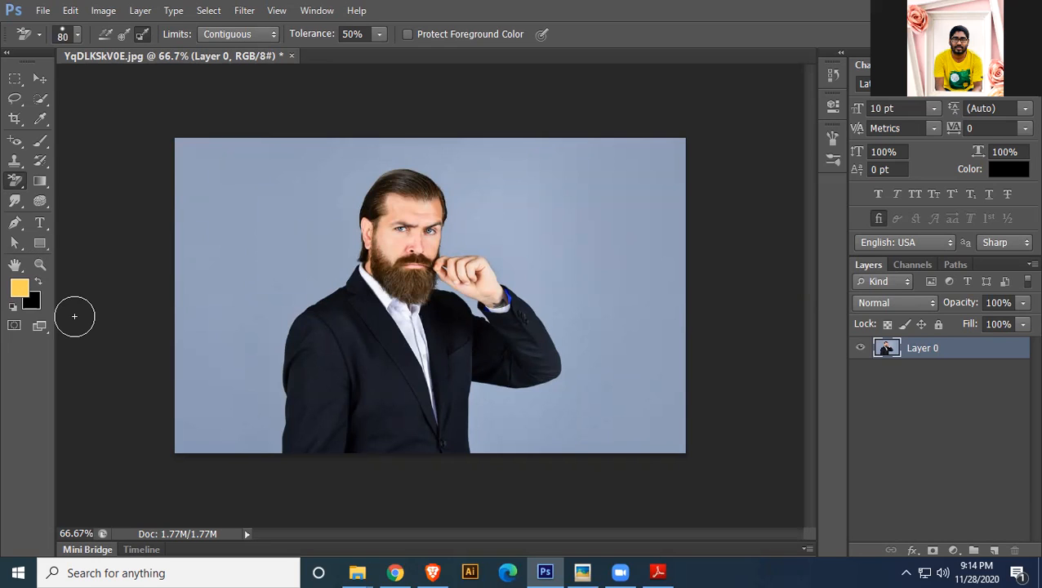
Change the background colour to bright yellow and return to the Background Eraser
click(33, 305)
click(743, 141)
click(892, 124)
key(e)
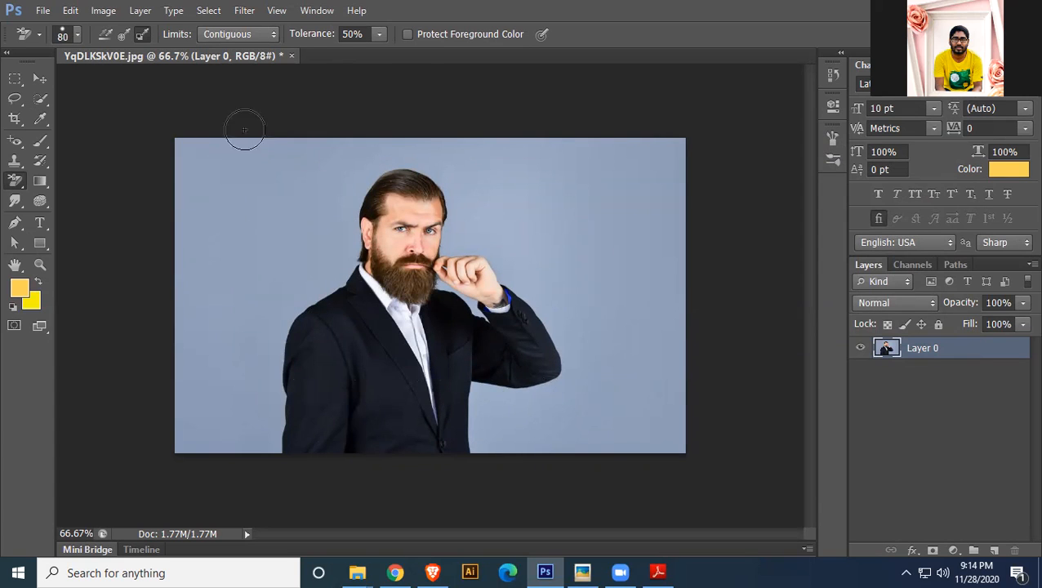
Sample the blue backdrop as background colour 919fb9 and erase strips of the backdrop on both sides of the man
click(31, 302)
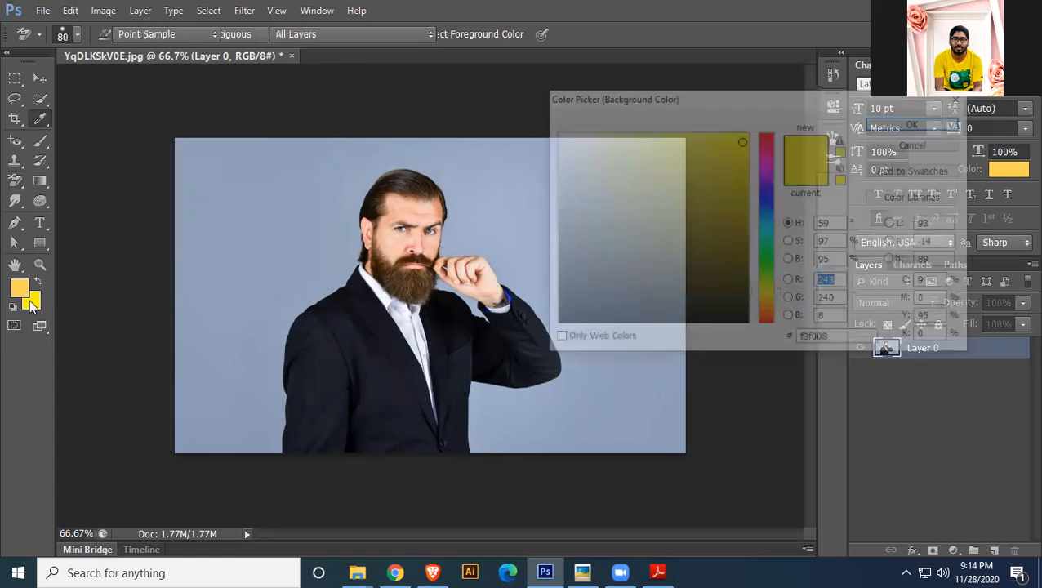
click(247, 211)
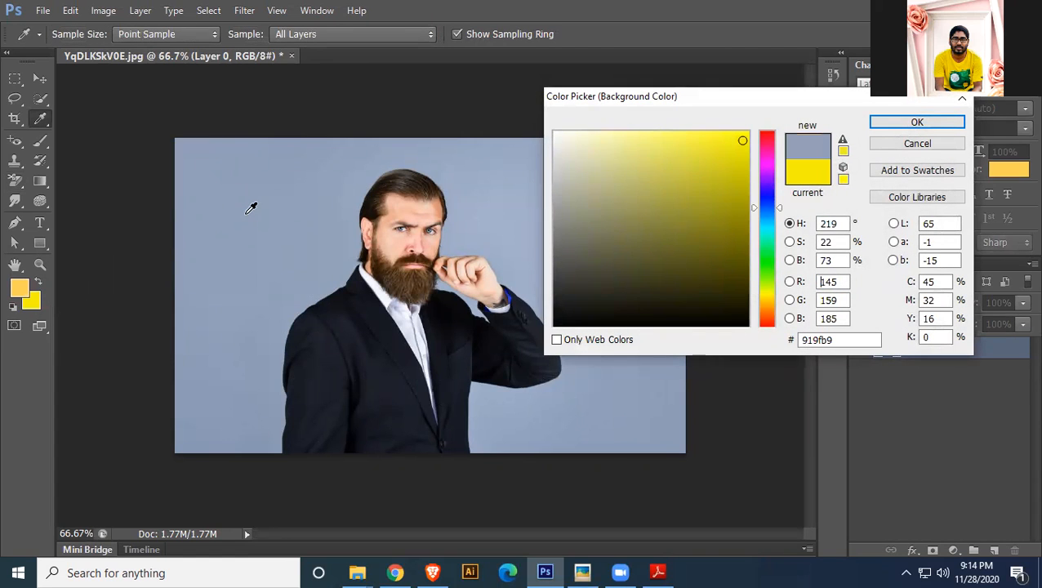
click(917, 122)
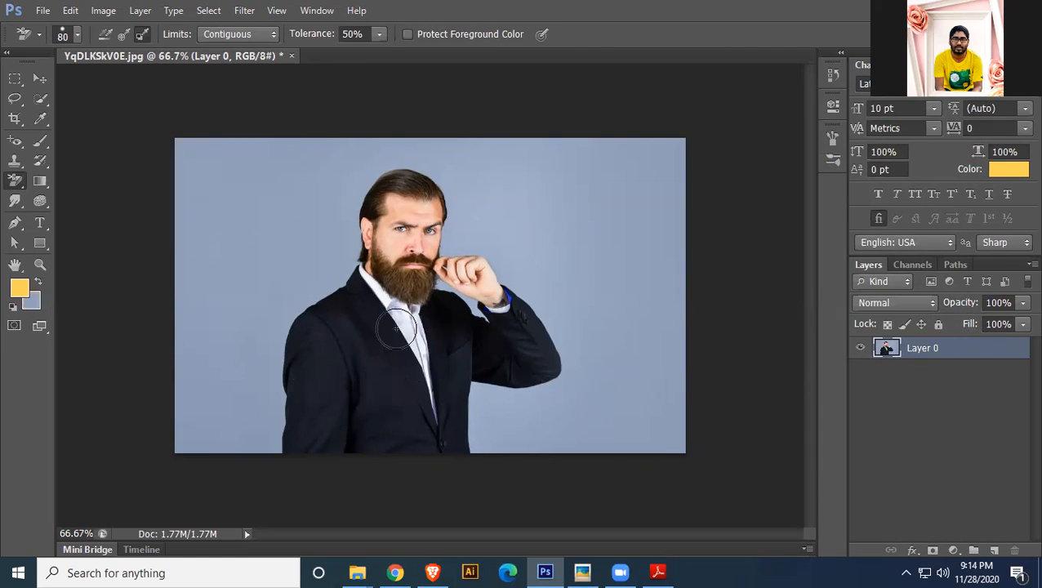
drag(251, 177, 243, 205)
mouse_move(234, 266)
mouse_down()
mouse_move(245, 445)
mouse_move(207, 168)
mouse_move(294, 319)
mouse_move(233, 35)
mouse_up()
mouse_move(323, 278)
mouse_down()
mouse_move(283, 109)
mouse_move(482, 148)
mouse_move(560, 412)
mouse_move(549, 415)
mouse_up()
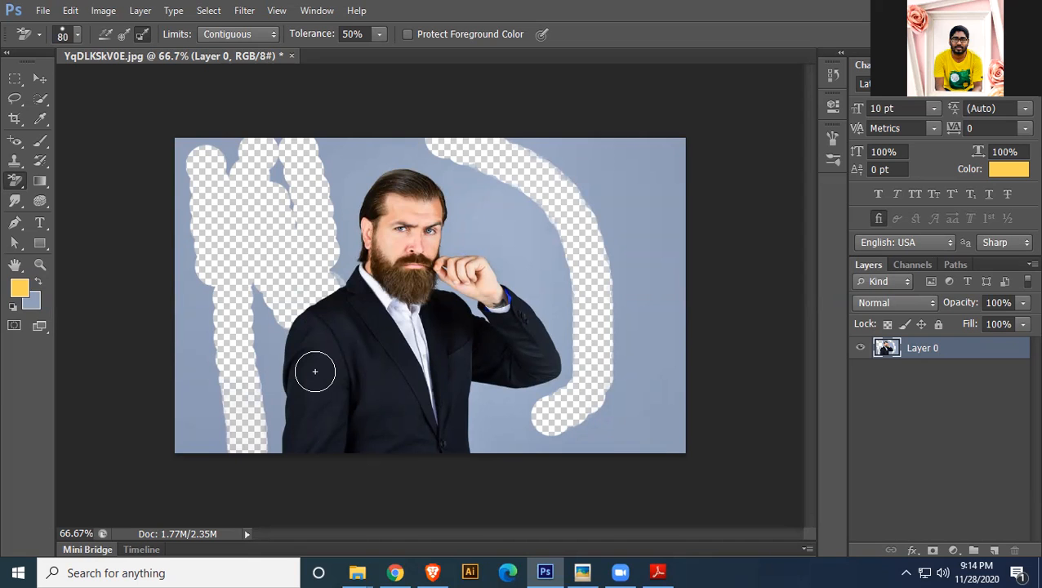
Sample the dark jacket as background colour 191d29 and erase strokes across the jacket with the Background Eraser
click(32, 301)
click(317, 356)
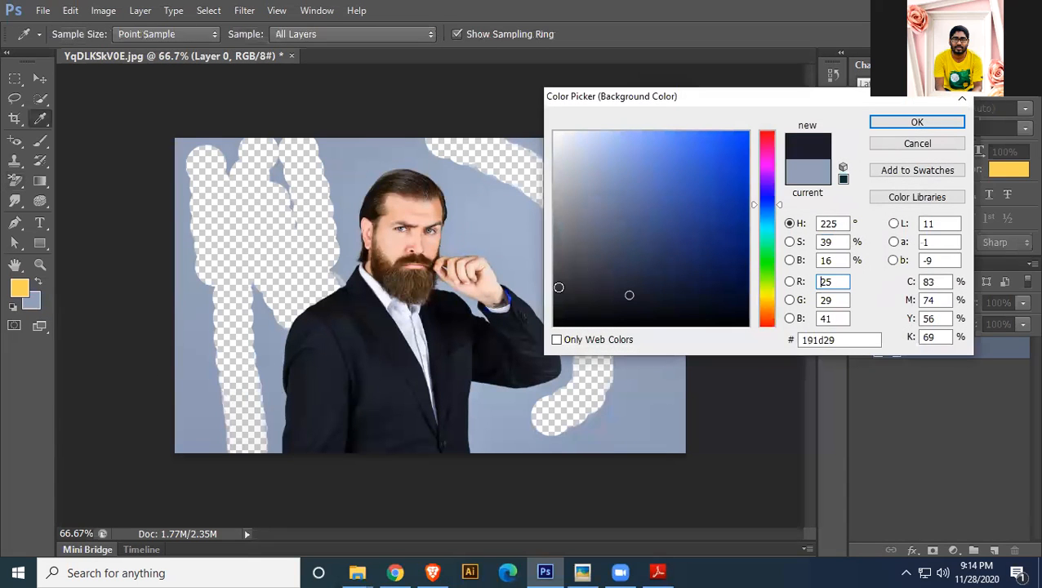
click(875, 124)
key(e)
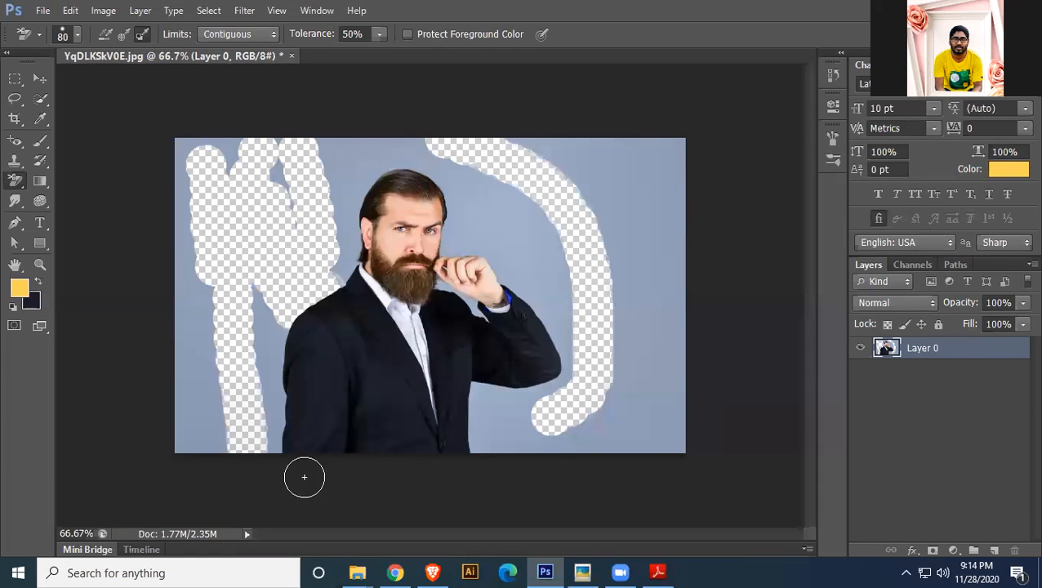
drag(343, 317, 334, 384)
mouse_move(395, 373)
mouse_down()
mouse_move(409, 463)
mouse_move(363, 327)
mouse_move(477, 325)
mouse_move(479, 292)
mouse_move(514, 313)
mouse_move(539, 381)
mouse_move(525, 427)
mouse_up()
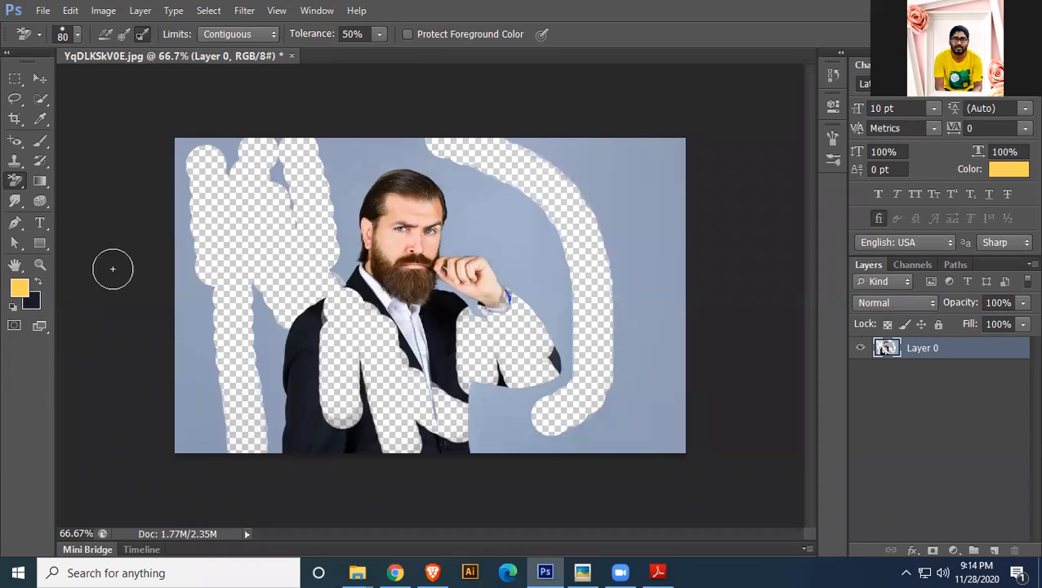
Undo the Background Eraser strokes made across the man's jacket
right_click(15, 185)
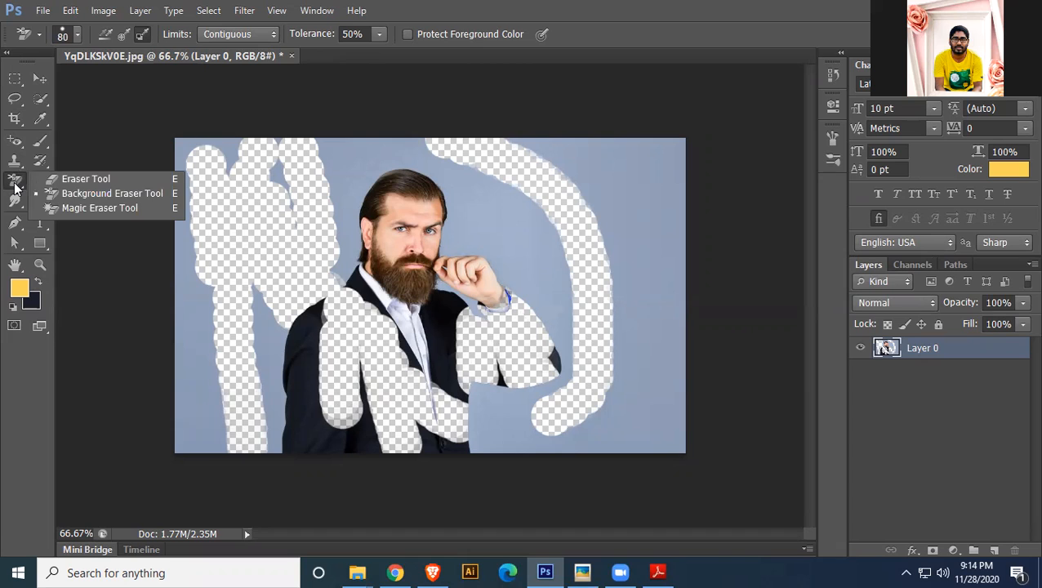
click(626, 5)
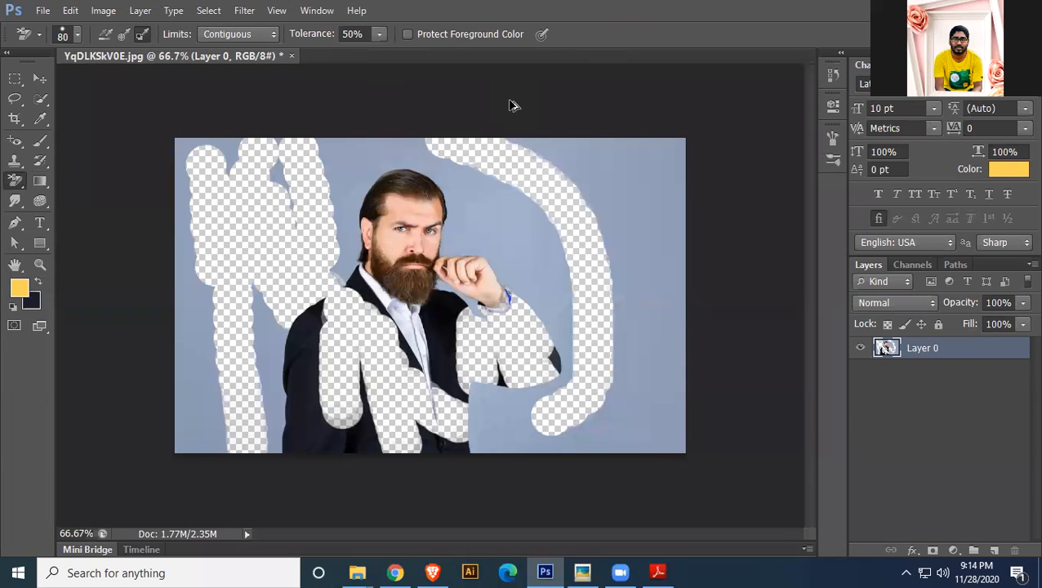
key(ctrl+alt+z)
key(ctrl+alt+z)
key(ctrl+alt+z)
key(ctrl+alt+z)
key(ctrl+alt+z)
key(ctrl+alt+z)
key(ctrl+alt+z)
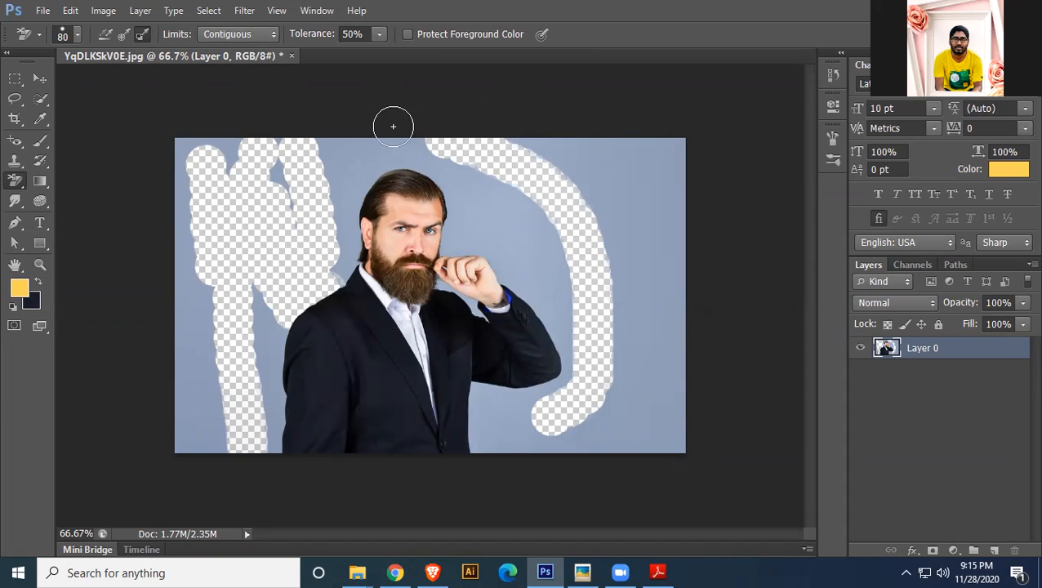
Close the photo without saving, reopen YqDLKSkV0E.jpg and convert its locked background to Layer 0
click(292, 56)
click(521, 228)
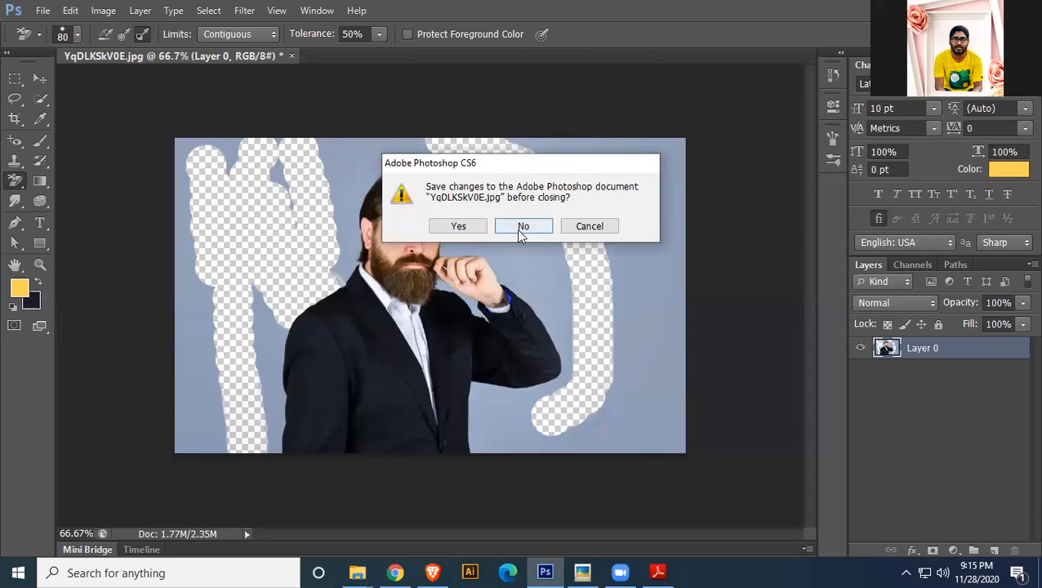
click(42, 10)
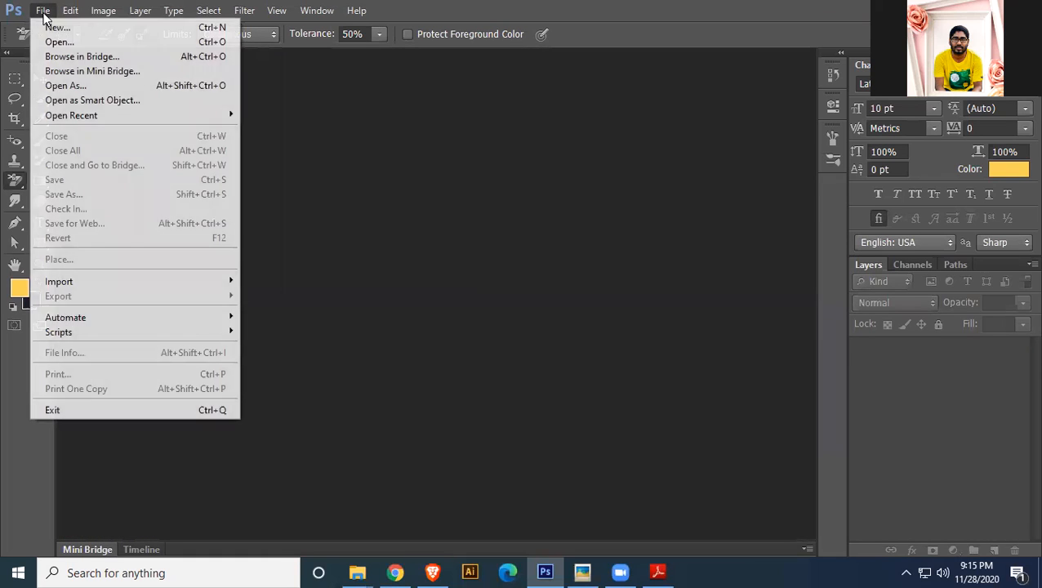
click(51, 39)
click(498, 384)
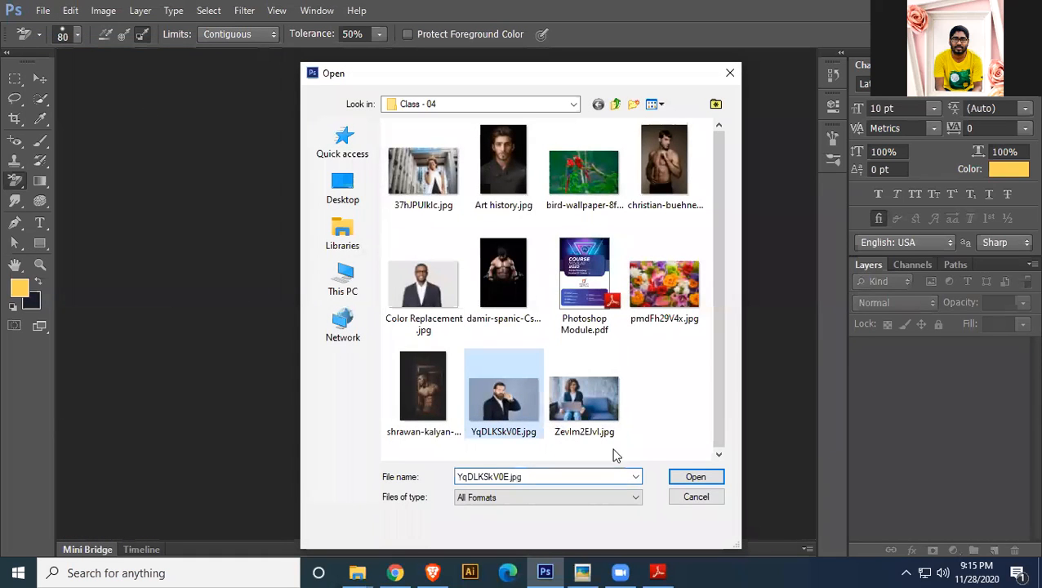
click(704, 477)
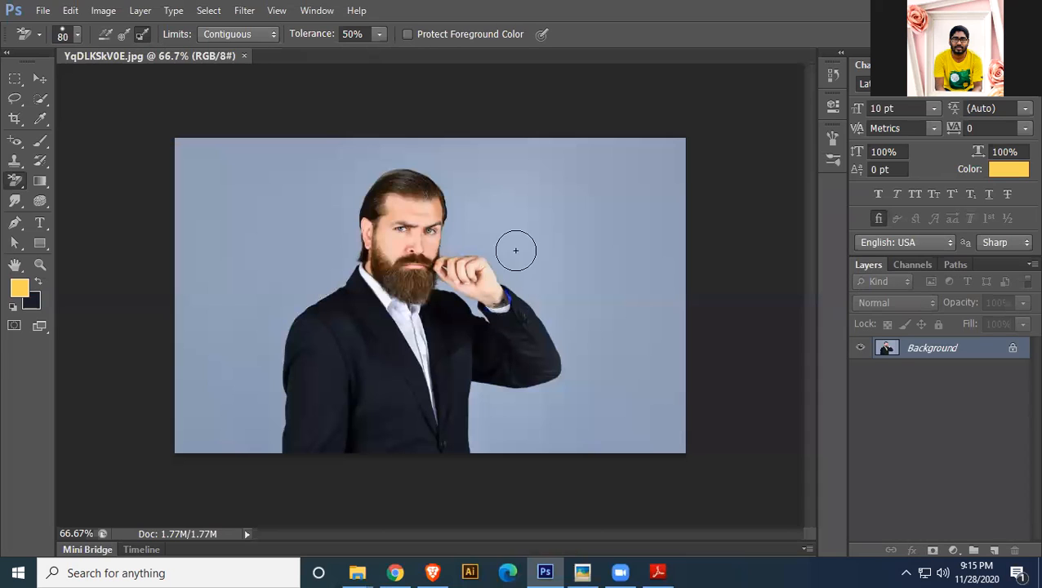
double_click(1013, 349)
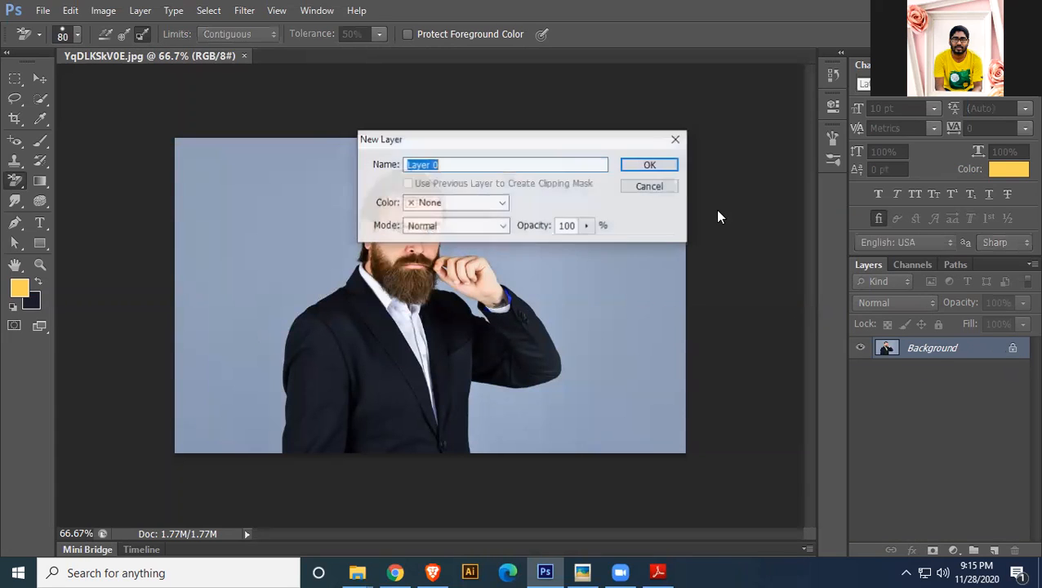
click(646, 168)
Erase the blue backdrop and the man's dark jacket with the Magic Eraser at tolerance 32
right_click(14, 185)
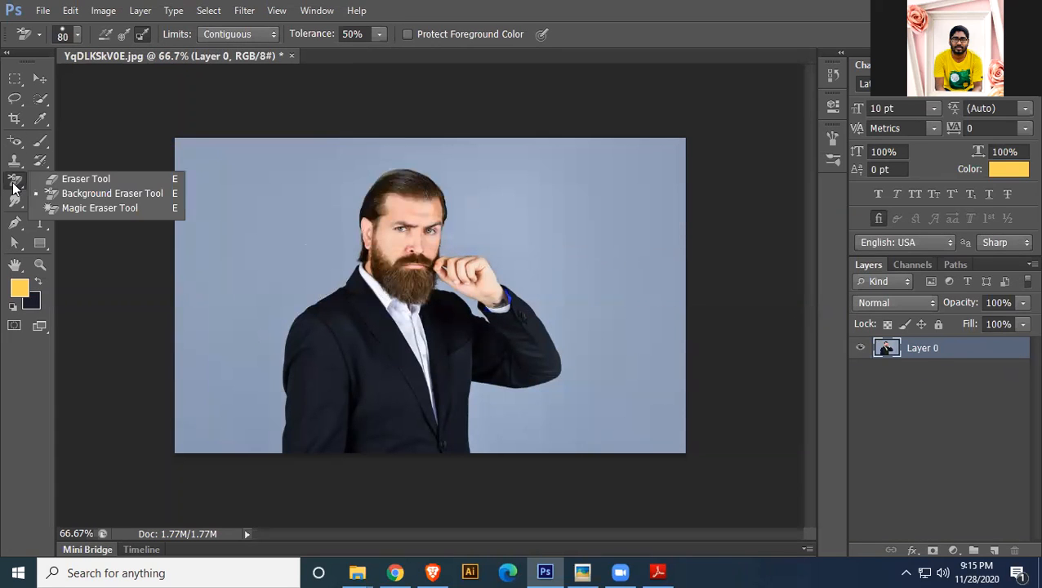
click(104, 208)
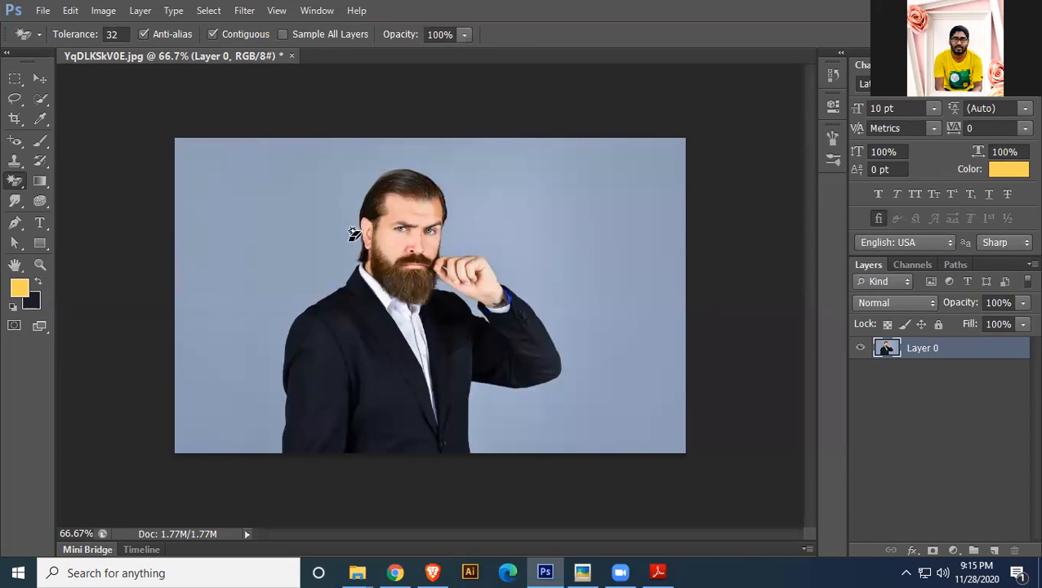
click(233, 210)
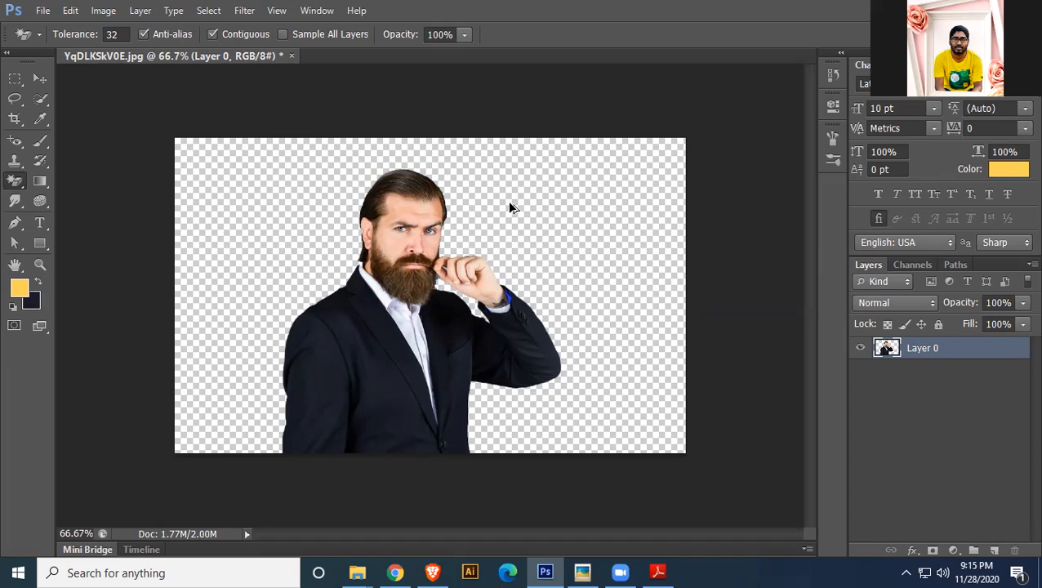
click(350, 336)
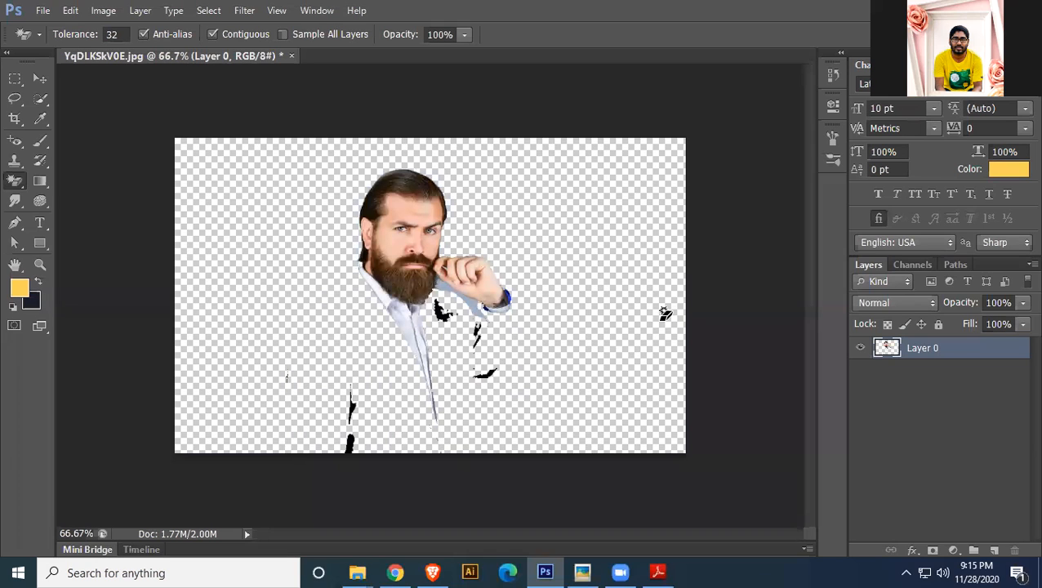
Select the Move tool and check the Class - 04 topic list of Photoshop Module.pdf in Adobe Reader
right_click(11, 183)
click(106, 181)
click(38, 80)
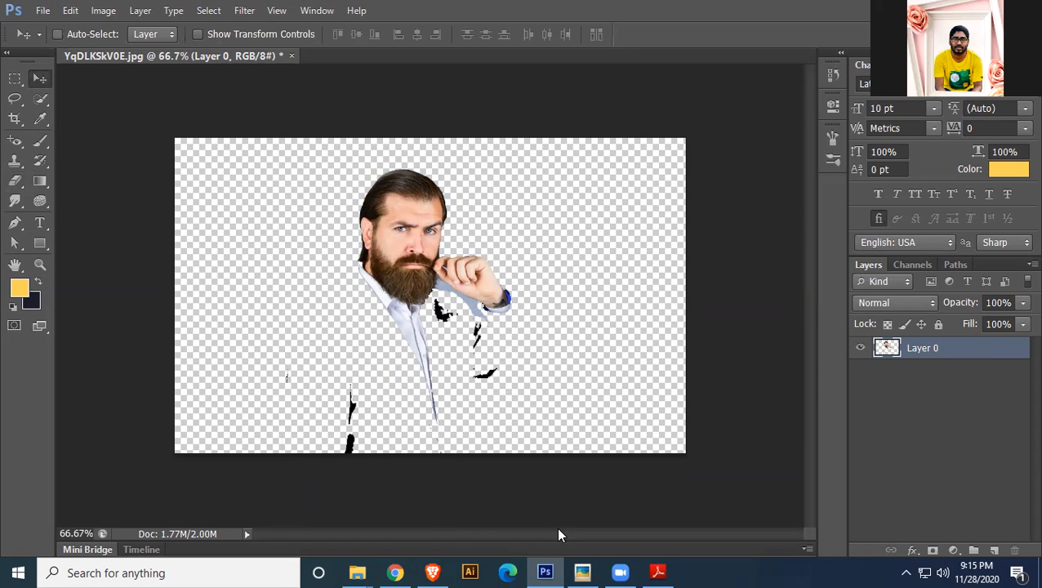
key(alt+Tab)
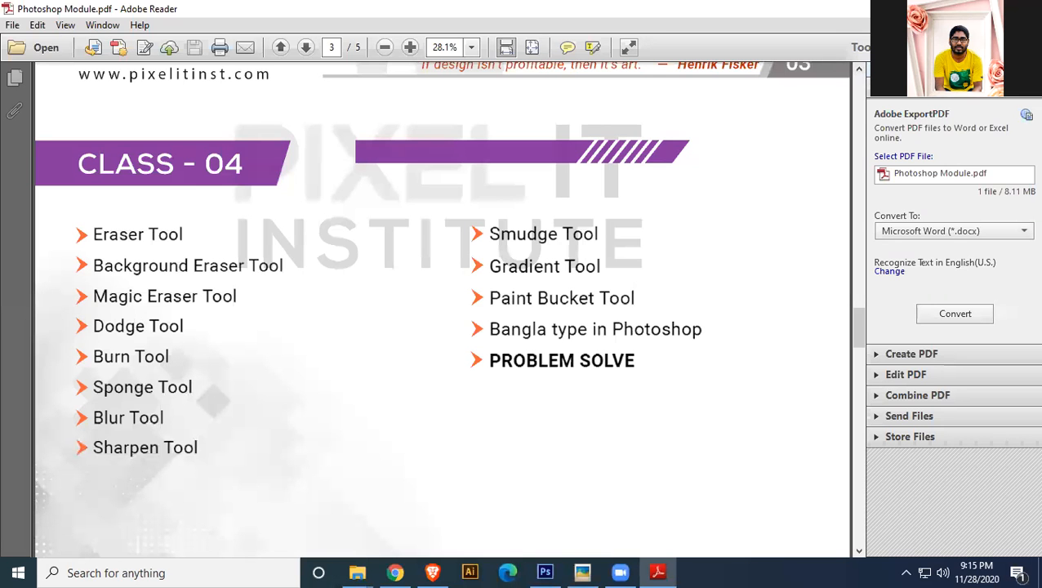
key(alt+Tab)
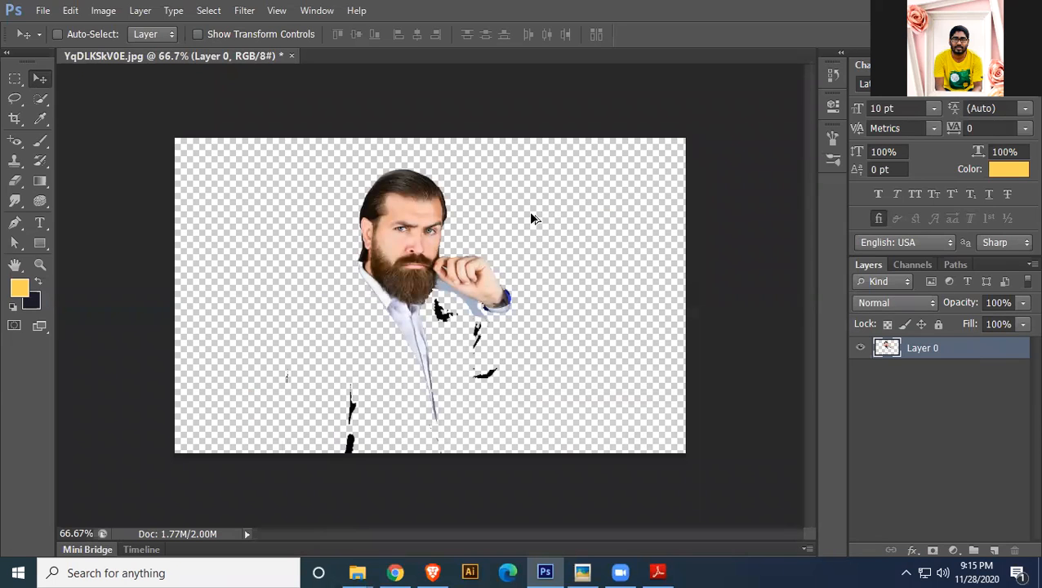
Undo the Magic Eraser edits and open the portrait of the shirtless man with a raised fist from the Class - 04 folder
key(ctrl+alt+z)
key(ctrl+alt+z)
click(43, 9)
click(70, 39)
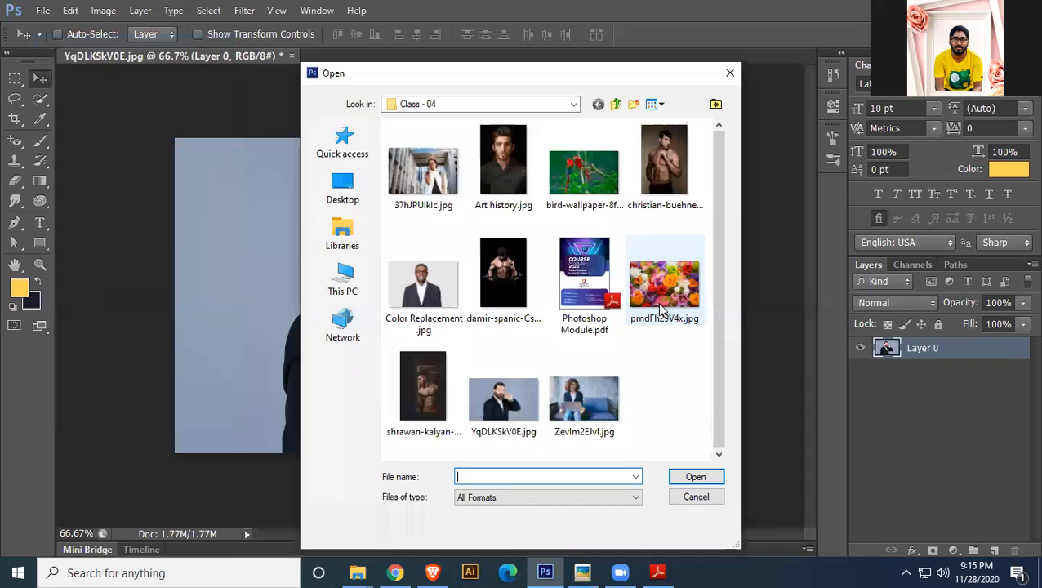
click(662, 164)
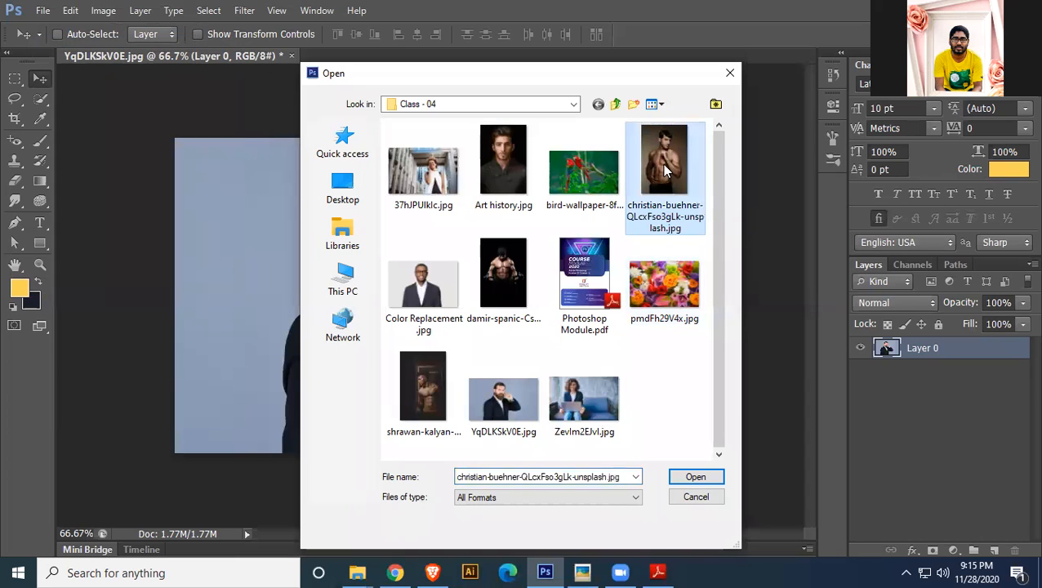
click(693, 477)
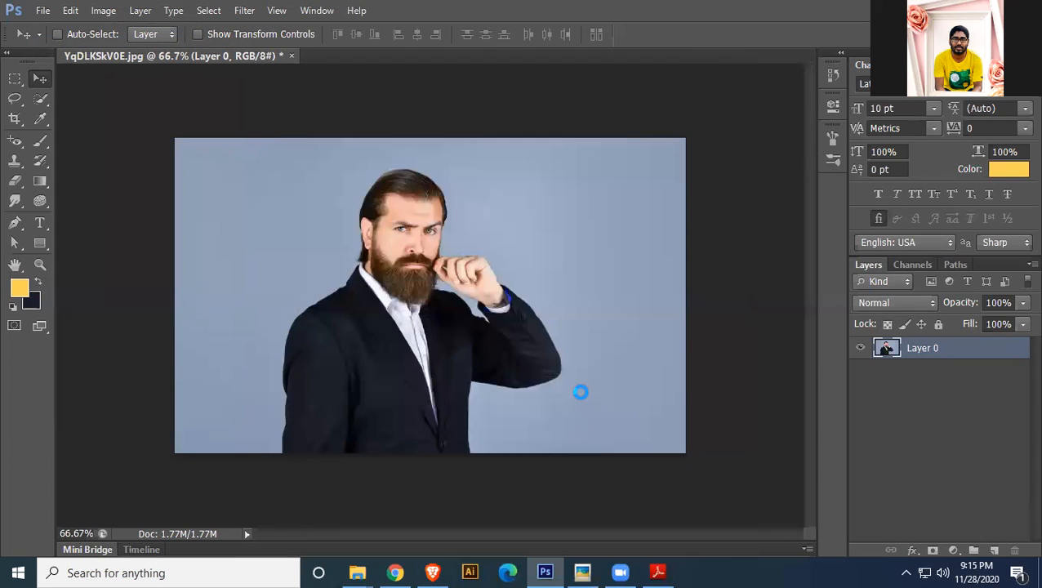
Convert the shirtless portrait's locked background to Layer 0, and duplicate it with the original layer hidden
scroll(644, 392, up, 3)
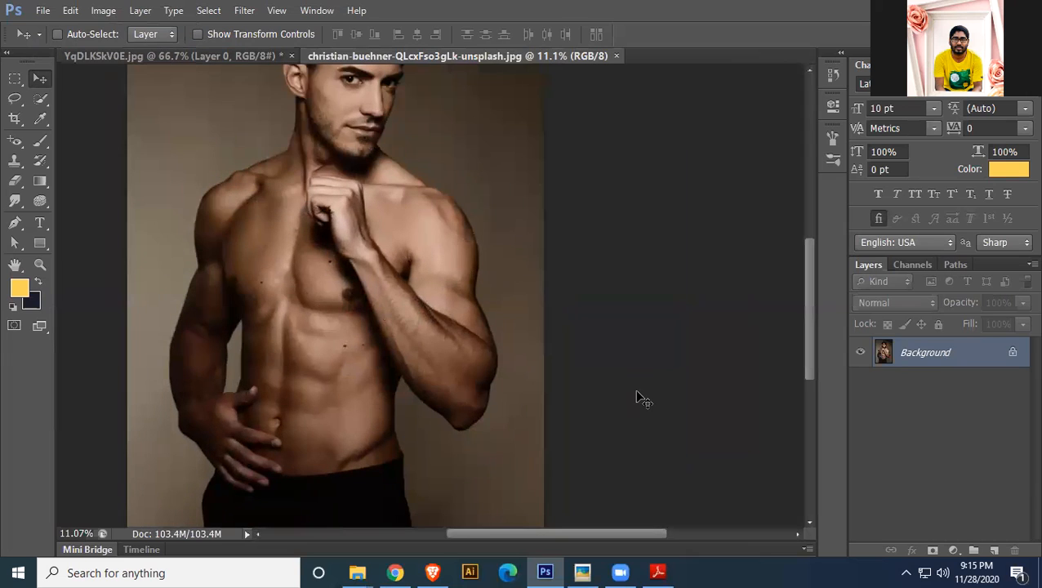
double_click(1013, 353)
click(651, 166)
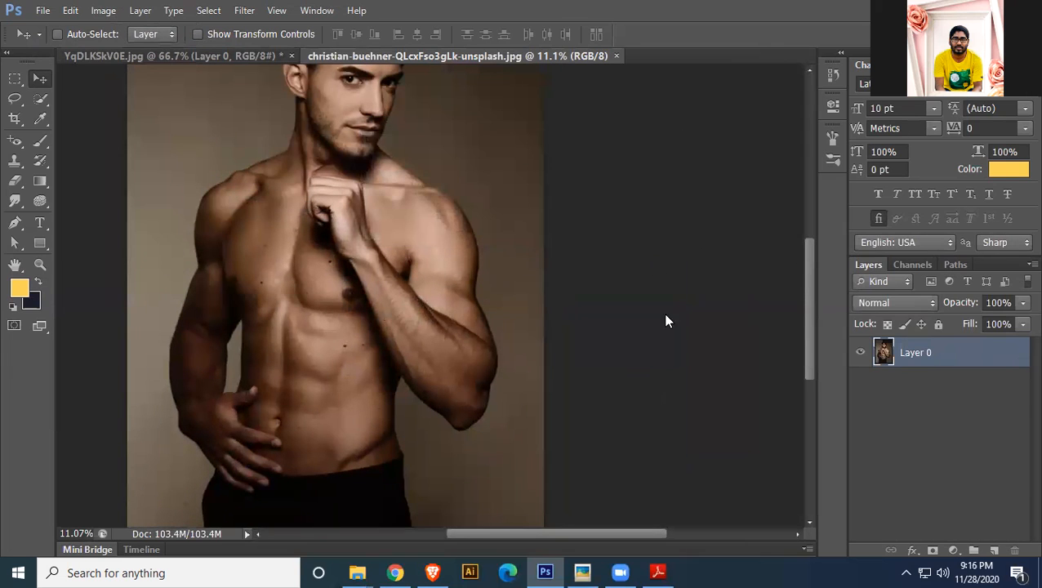
scroll(535, 332, up, 2)
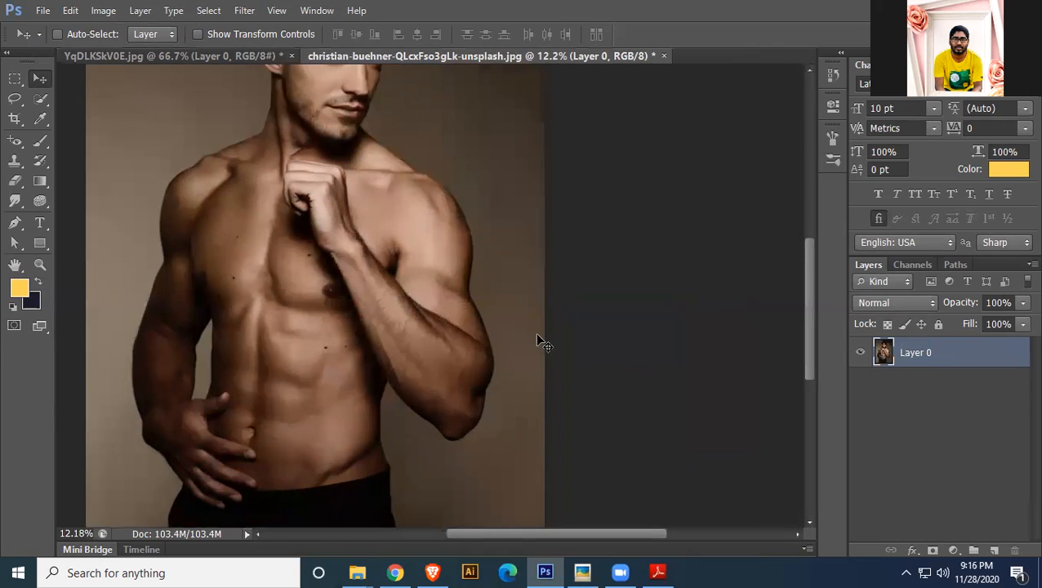
scroll(492, 305, up, 3)
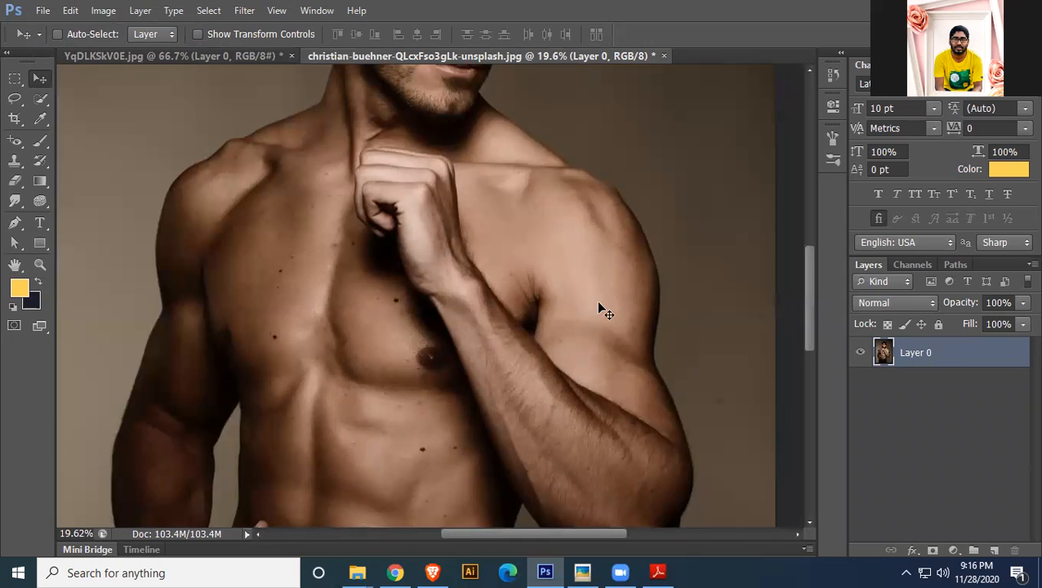
key(ctrl+j)
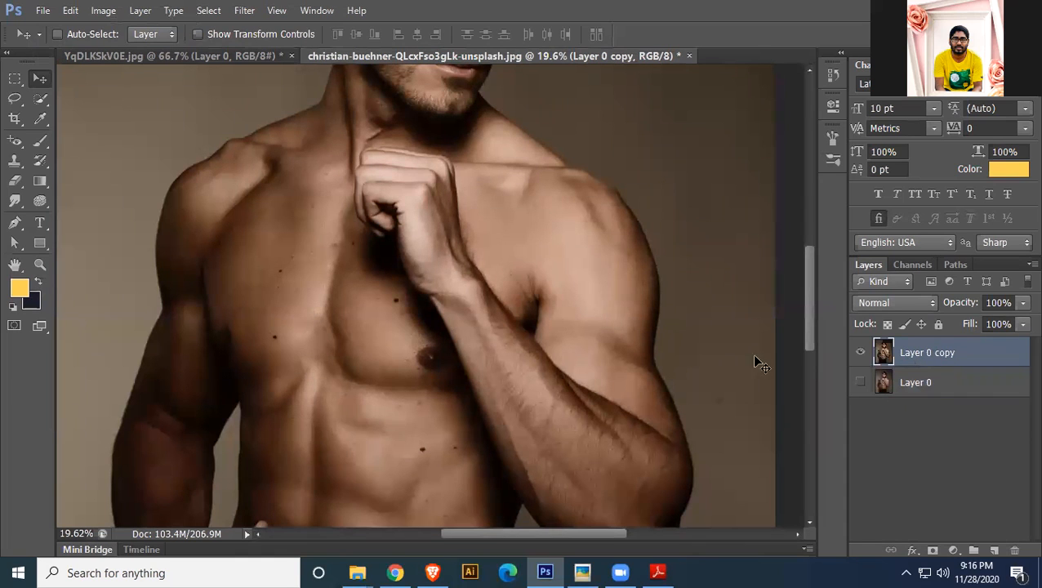
Dodge spots on the fist and the backdrop with a 300 px brush, Highlights range and 50% exposure
click(40, 201)
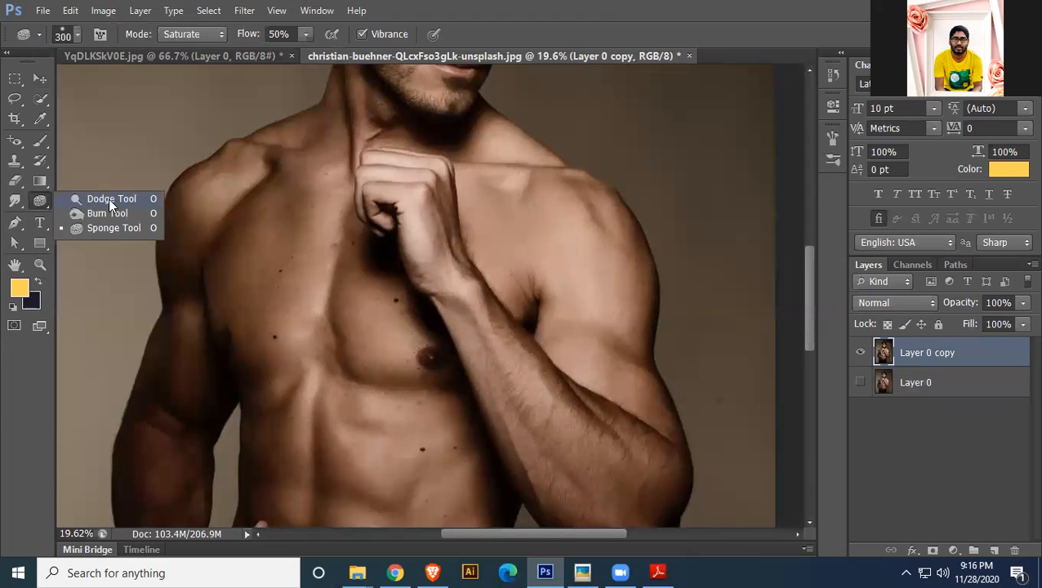
click(108, 198)
right_click(145, 205)
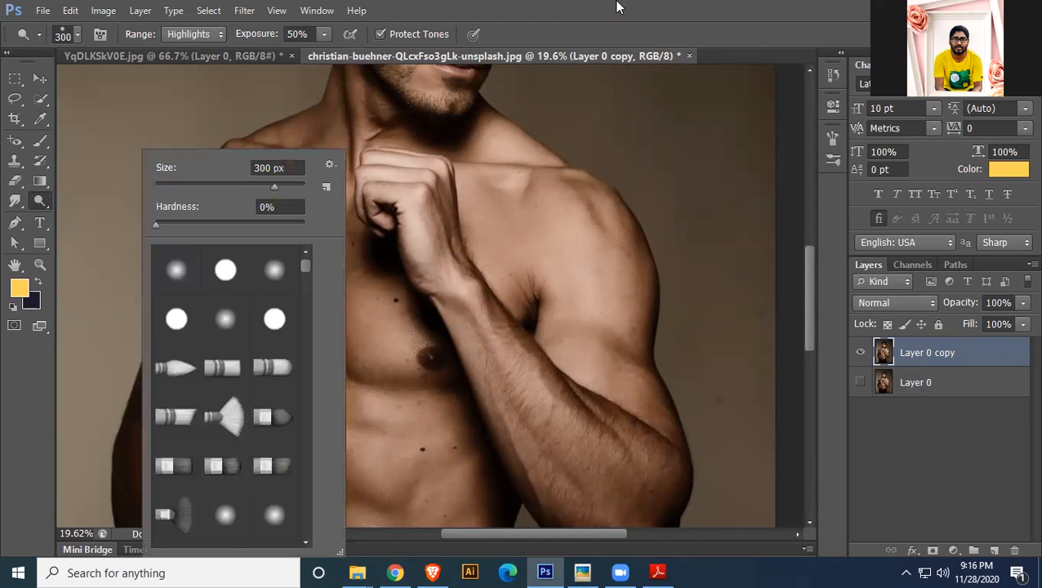
click(432, 181)
right_click(235, 107)
click(236, 107)
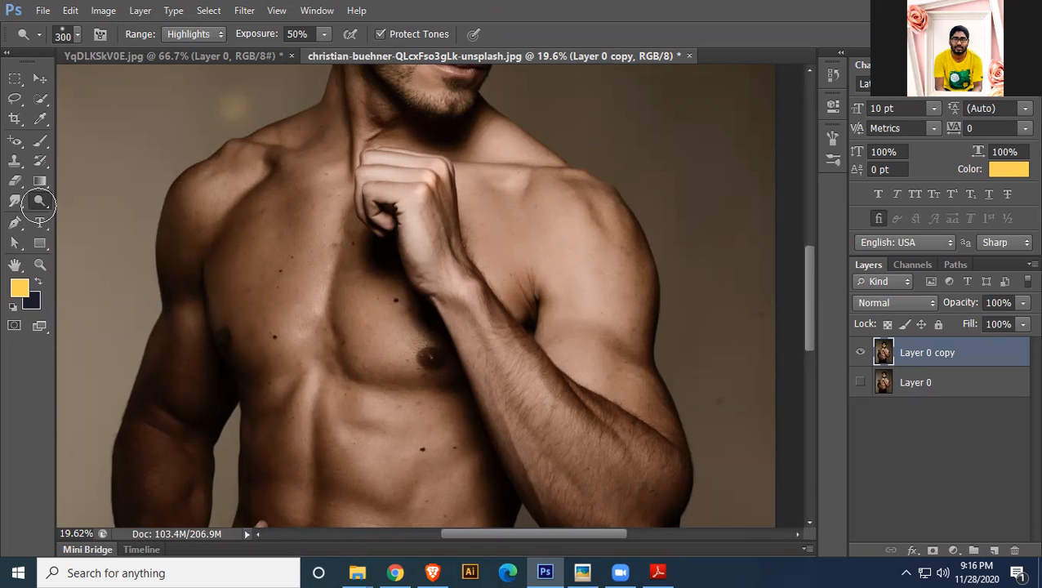
Dodge the skin of the upper arm beside the raised fist with the range set to Shadows
right_click(42, 206)
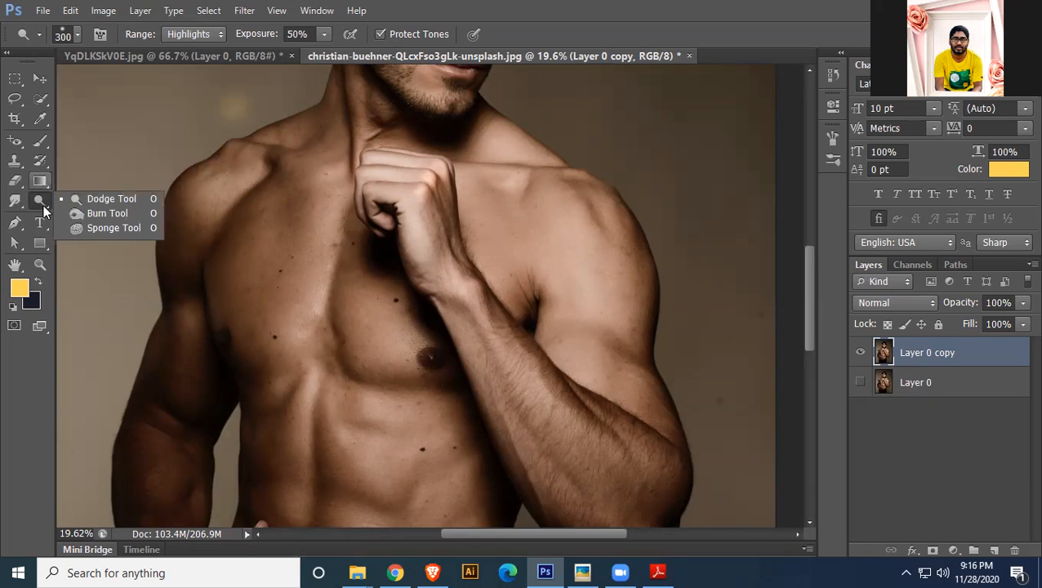
click(221, 37)
click(122, 179)
click(216, 36)
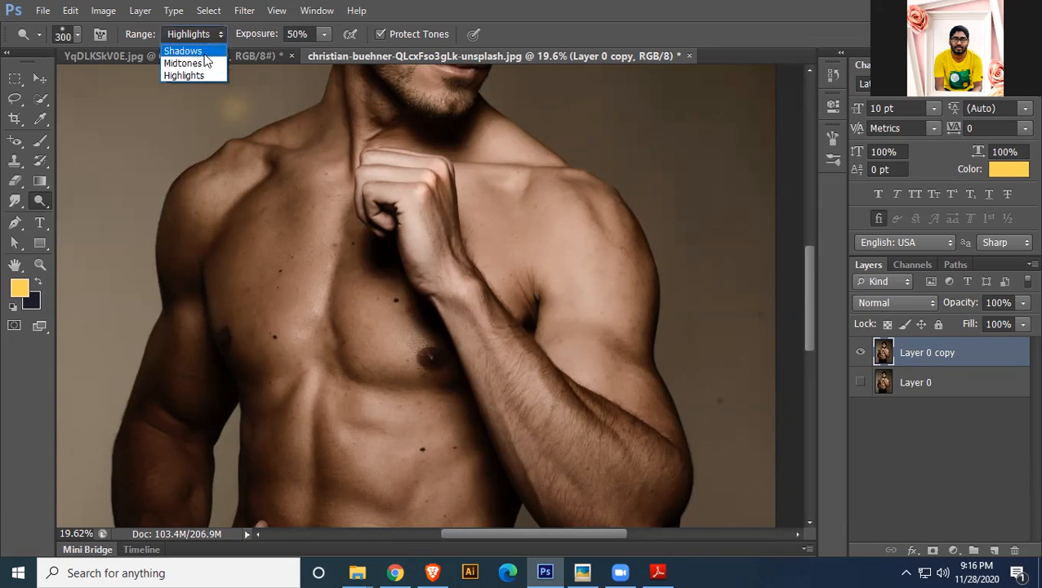
click(196, 49)
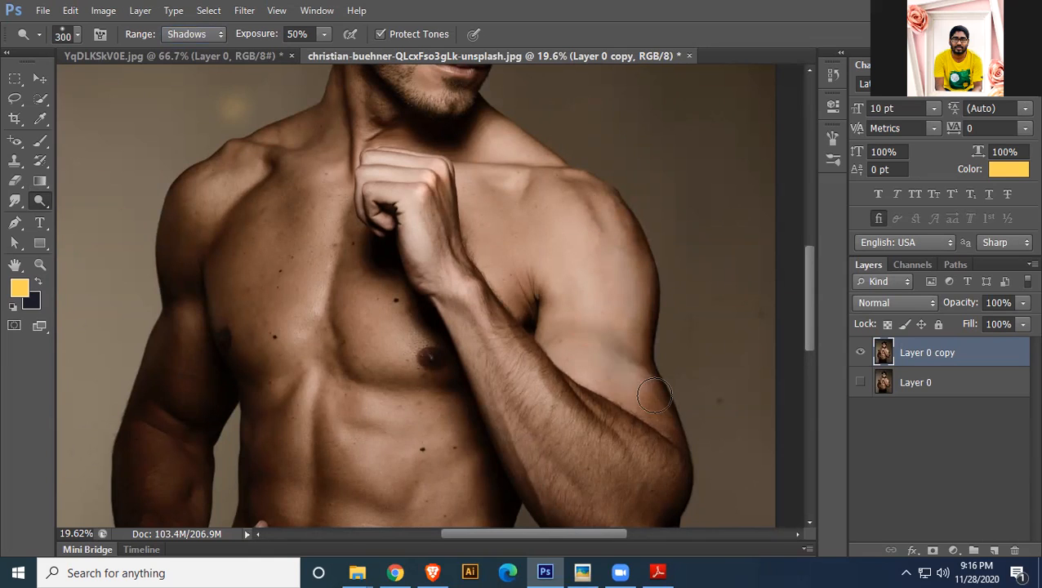
Dodge the forearm of the raised arm with the range set to Midtones
click(223, 34)
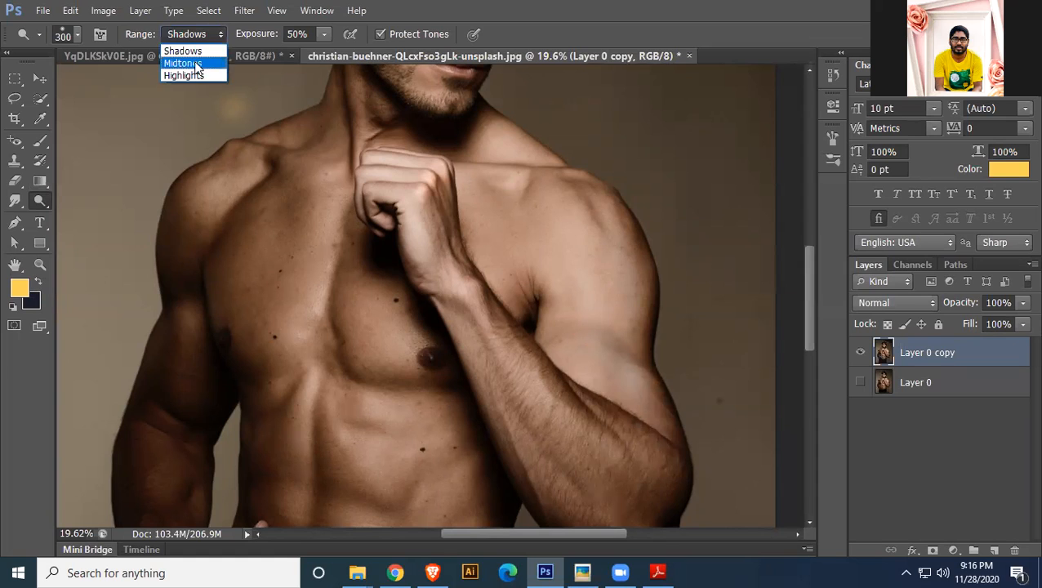
click(196, 64)
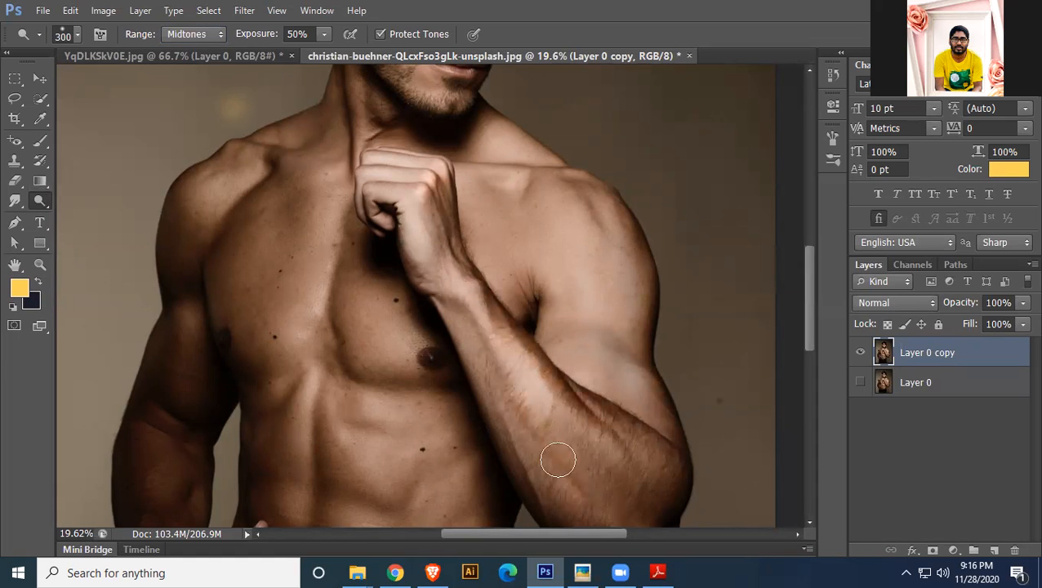
drag(558, 460, 552, 500)
Dodge the shoulder and forearm of the raised arm with the range set to Highlights
click(200, 33)
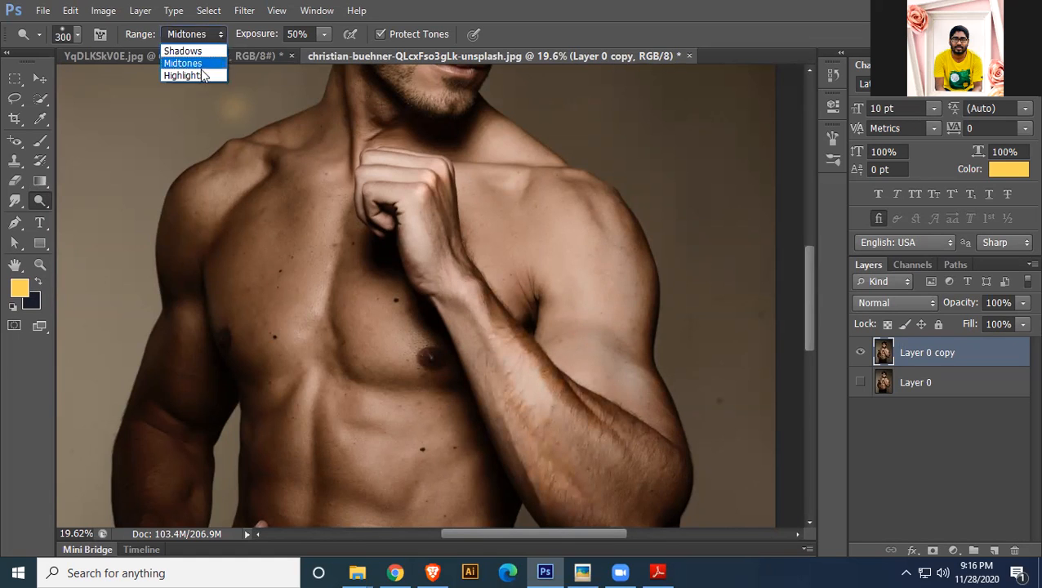
click(200, 74)
mouse_move(624, 232)
mouse_down()
mouse_move(587, 218)
mouse_move(618, 277)
mouse_up()
drag(483, 368, 572, 483)
drag(571, 424, 641, 490)
mouse_move(568, 423)
mouse_down()
mouse_move(625, 480)
mouse_move(659, 463)
mouse_move(580, 411)
mouse_move(652, 465)
mouse_up()
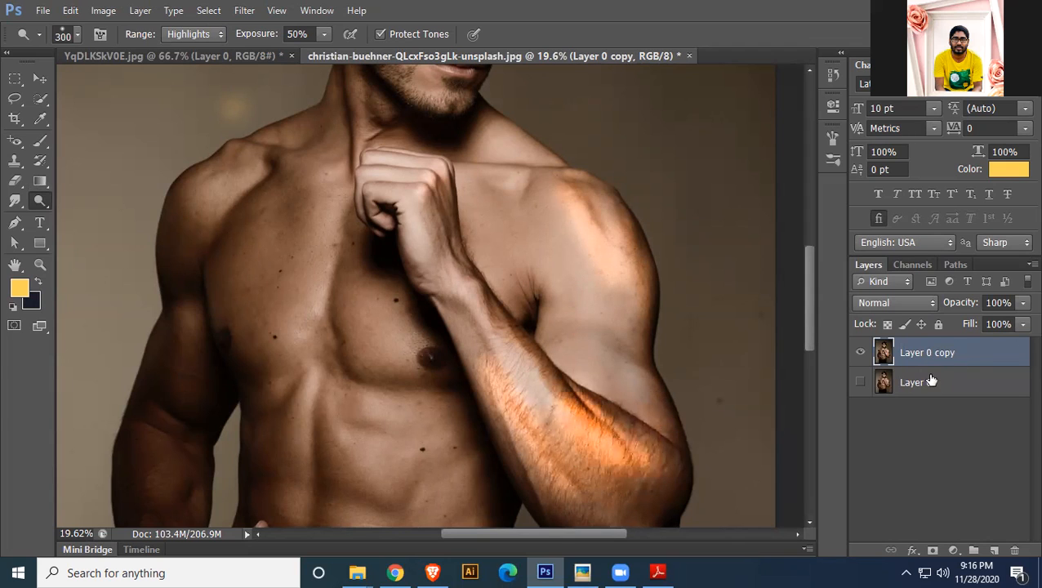
Burn the shoulder and upper arm of the raised arm using the Shadows range at 50% exposure
drag(44, 201, 96, 214)
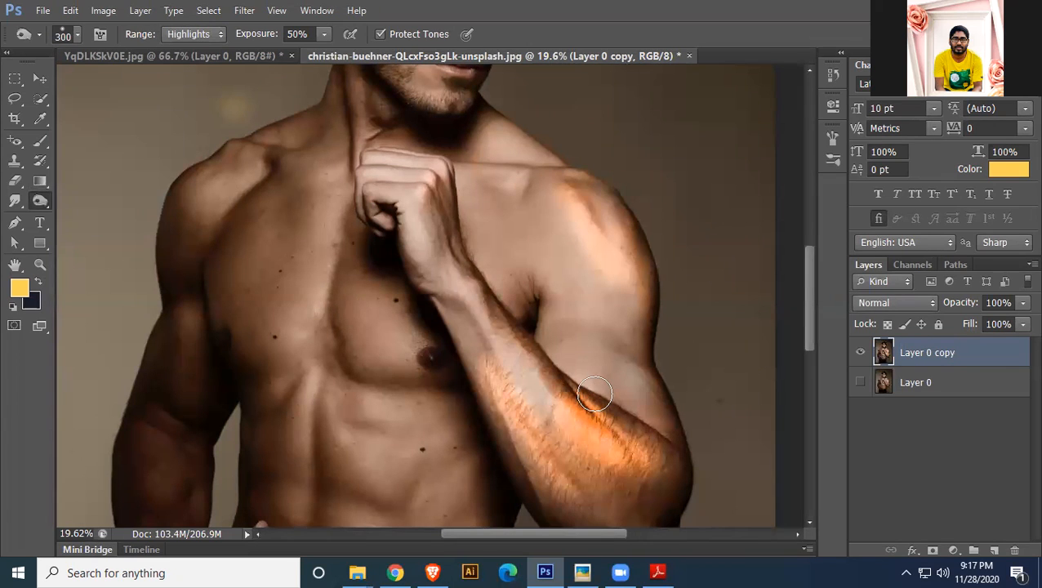
click(195, 35)
click(197, 49)
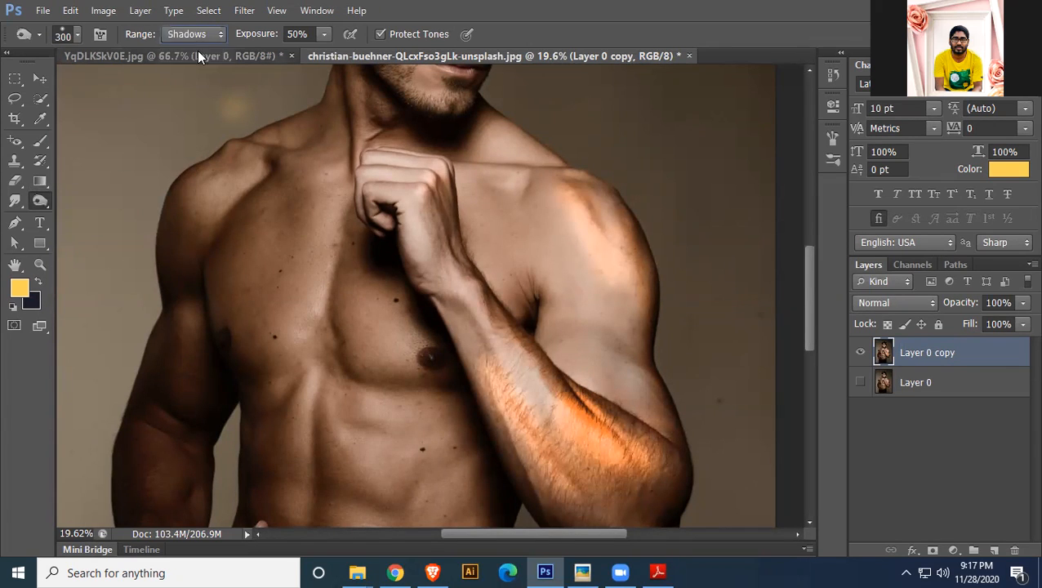
mouse_move(581, 218)
mouse_down()
mouse_move(615, 276)
mouse_move(585, 208)
mouse_move(611, 365)
mouse_move(561, 258)
mouse_move(584, 340)
mouse_move(575, 241)
mouse_move(568, 268)
mouse_up()
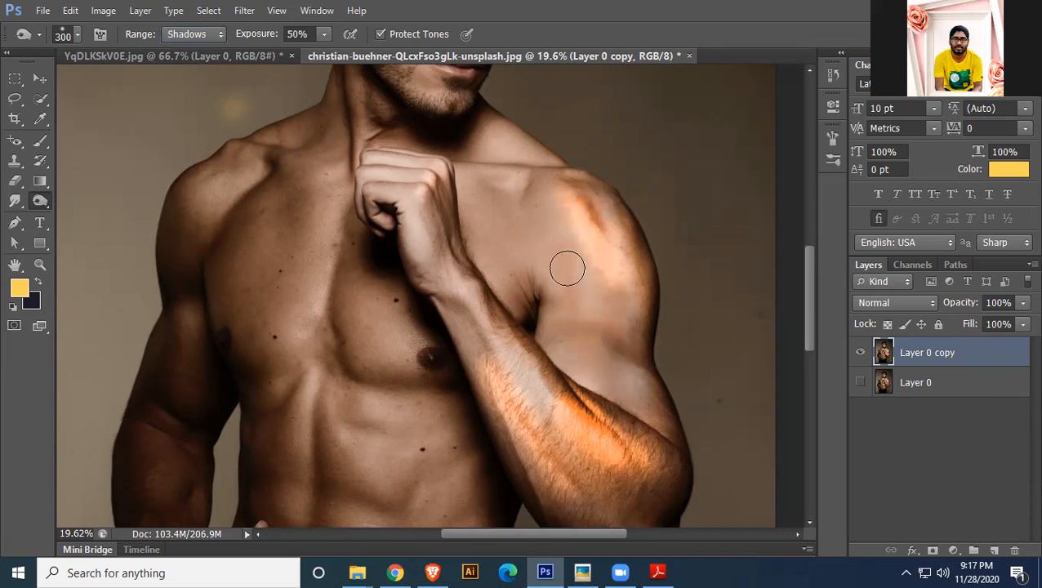
Burn the shoulder and forearm of the raised arm with the range set to Midtones
click(216, 35)
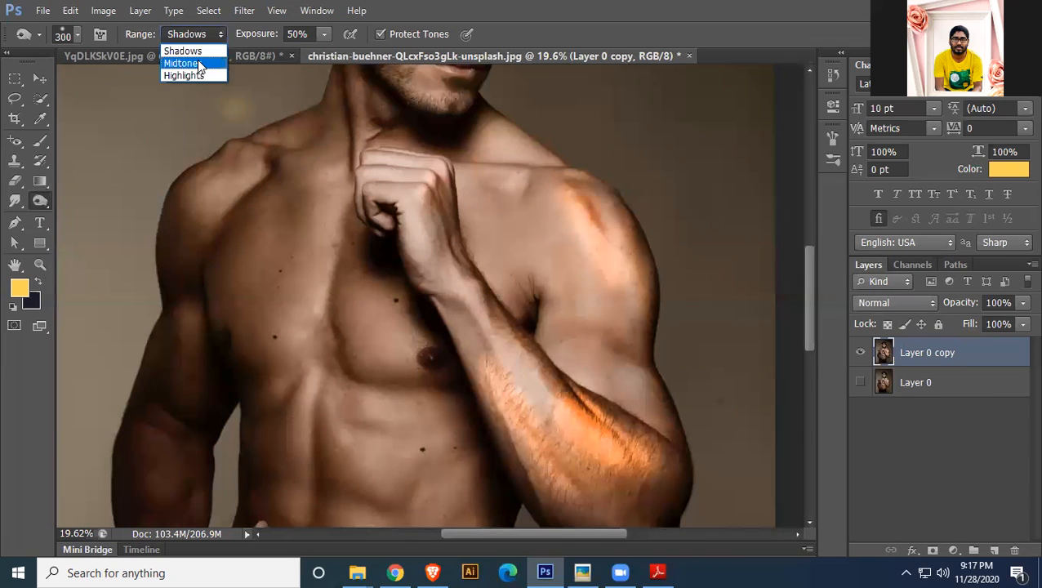
click(199, 64)
mouse_move(573, 218)
mouse_down()
mouse_move(561, 253)
mouse_move(613, 400)
mouse_move(600, 408)
mouse_move(484, 327)
mouse_move(534, 377)
mouse_move(481, 323)
mouse_move(562, 413)
mouse_up()
Burn a streak from the collarbone down the upper arm with the range set to Highlights
click(195, 34)
click(199, 78)
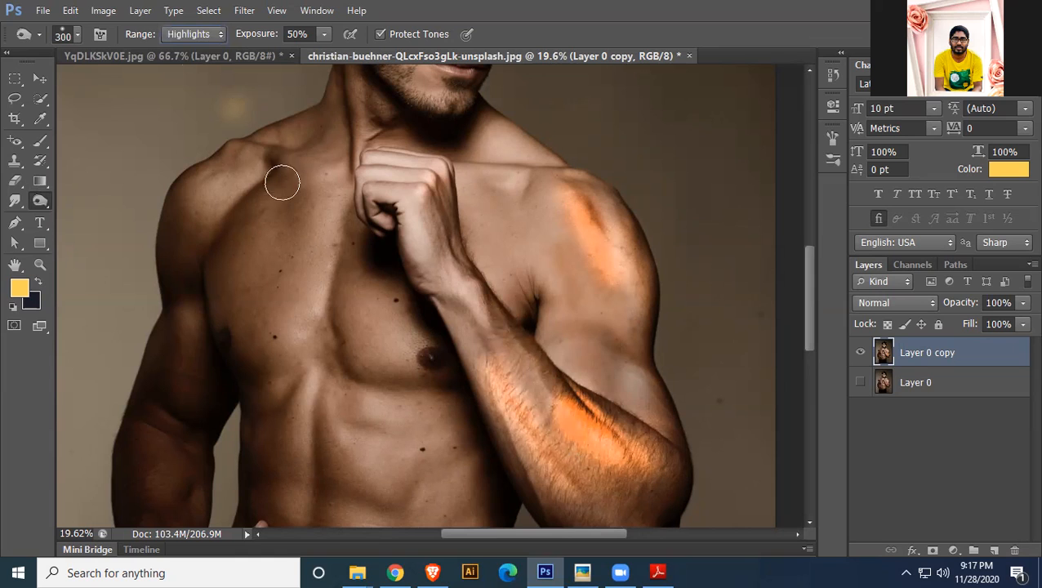
mouse_move(510, 163)
mouse_down()
mouse_move(540, 230)
mouse_move(563, 221)
mouse_move(588, 342)
mouse_move(534, 250)
mouse_move(589, 257)
mouse_up()
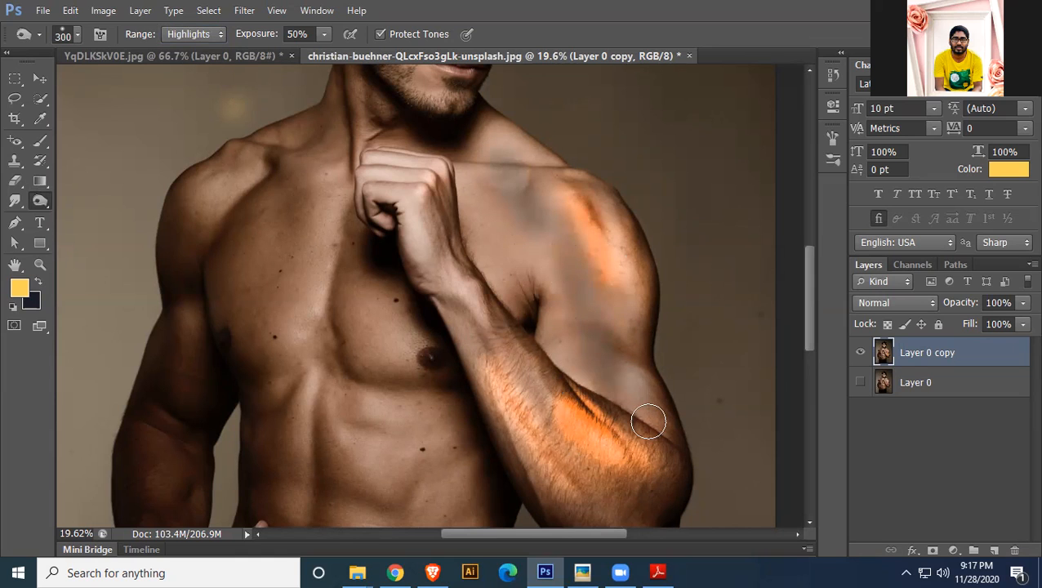
Desaturate the shoulder, chest and fist with the Sponge tool in Desaturate mode at 50% flow
right_click(43, 203)
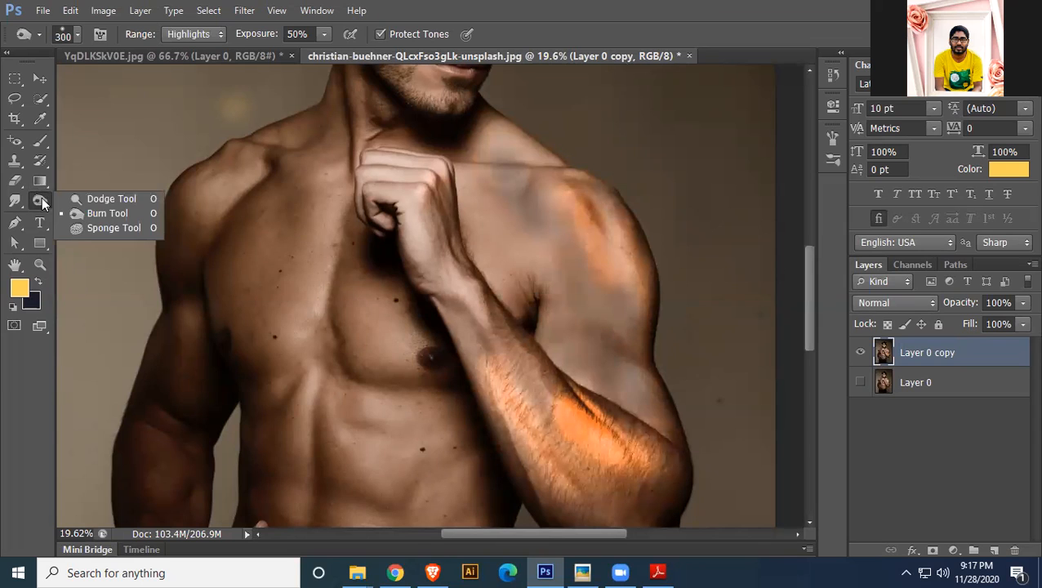
click(82, 229)
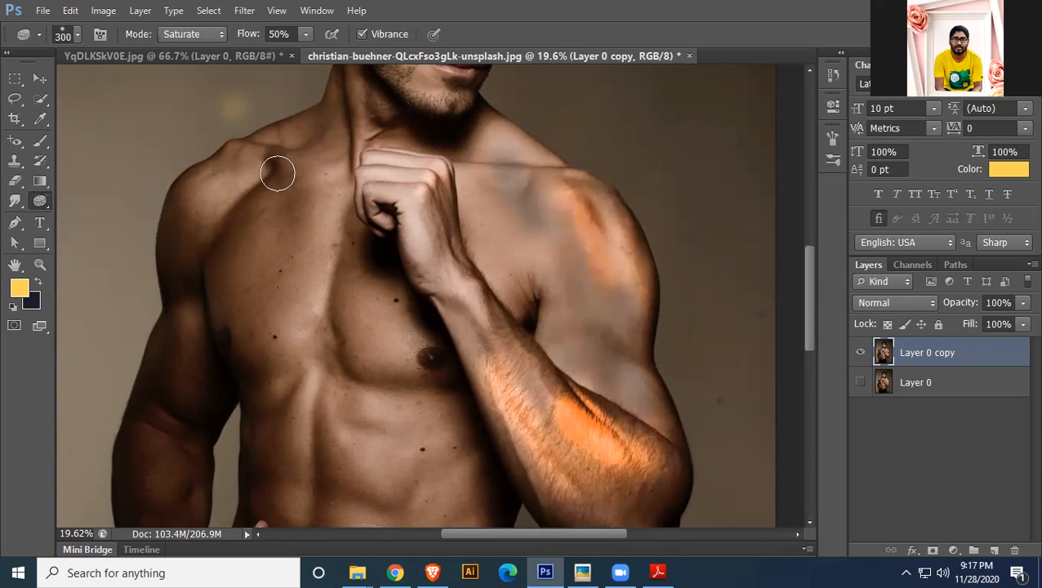
click(218, 35)
click(197, 55)
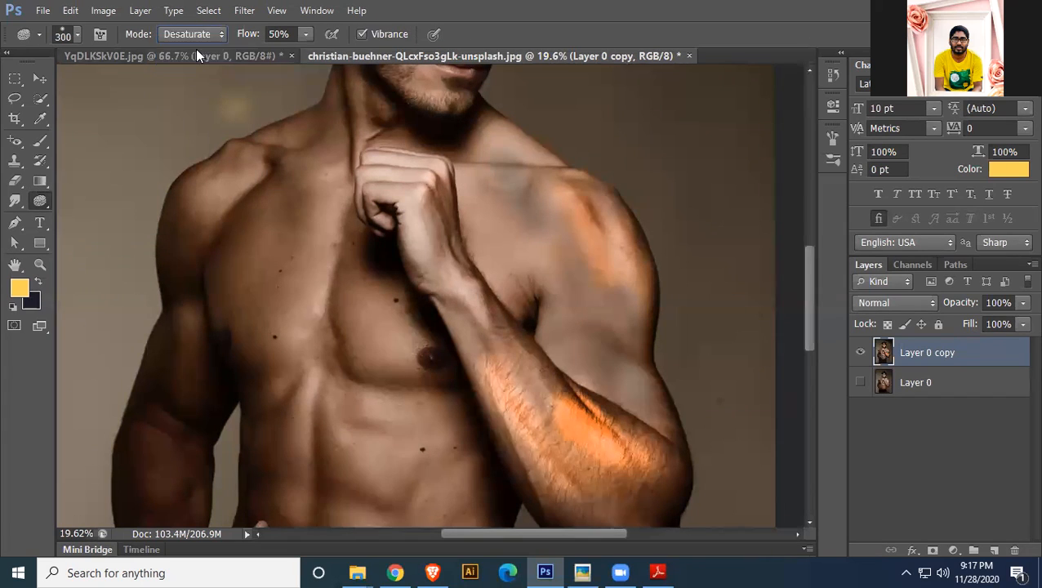
mouse_move(537, 221)
mouse_down()
mouse_move(581, 194)
mouse_move(607, 284)
mouse_move(516, 233)
mouse_up()
mouse_move(371, 273)
mouse_down()
mouse_move(370, 389)
mouse_move(316, 337)
mouse_move(271, 237)
mouse_move(272, 265)
mouse_move(309, 301)
mouse_move(306, 243)
mouse_move(345, 258)
mouse_move(302, 121)
mouse_move(319, 187)
mouse_move(340, 175)
mouse_move(448, 243)
mouse_move(439, 255)
mouse_move(448, 285)
mouse_move(396, 183)
mouse_up()
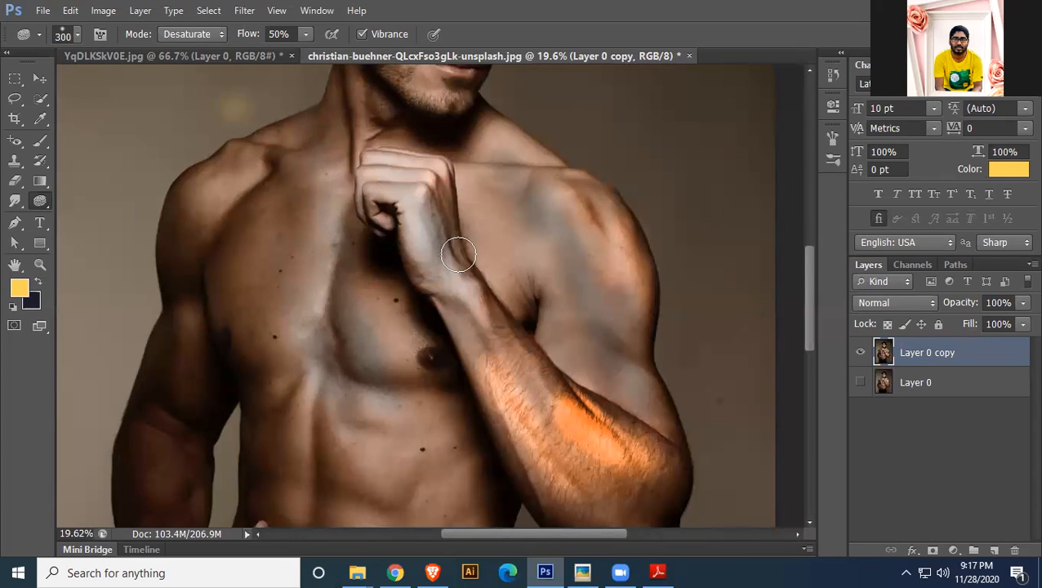
Saturate areas of the chest and abdomen with the Sponge tool in Saturate mode
click(218, 35)
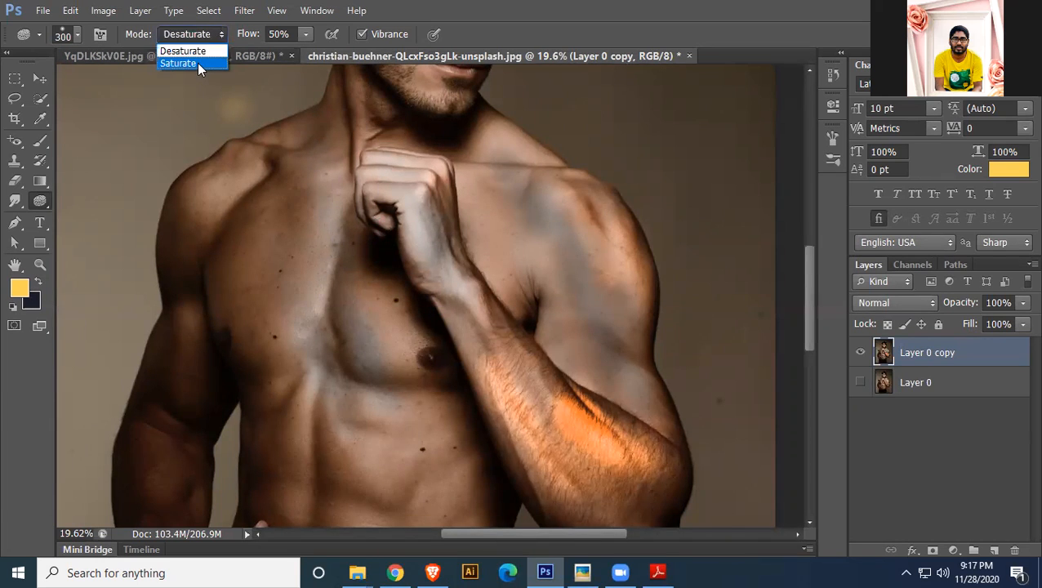
click(197, 62)
mouse_move(321, 145)
mouse_down()
mouse_move(378, 443)
mouse_move(321, 318)
mouse_up()
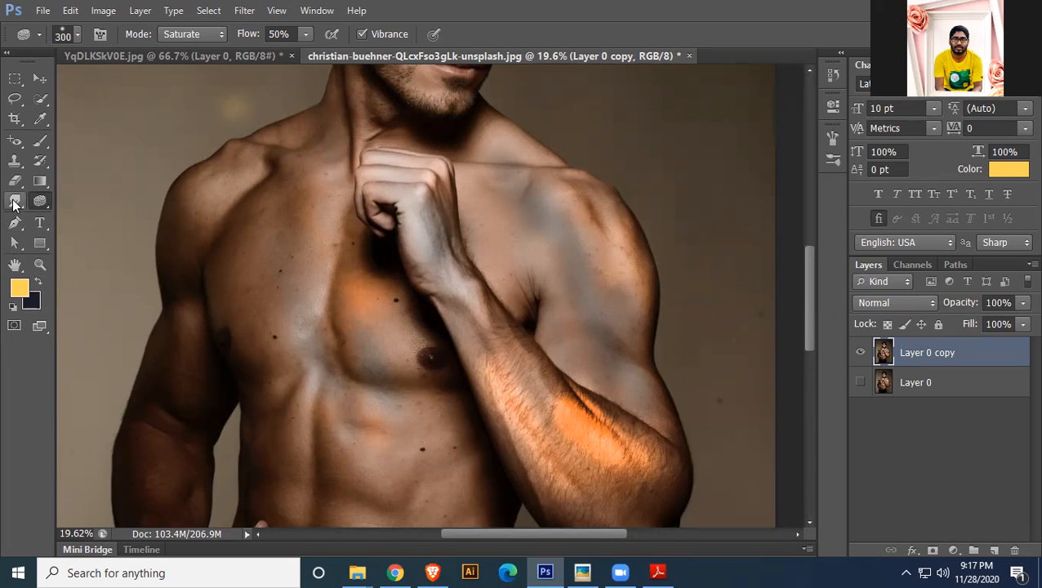
Select the Blur tool, and open the flower image pmdFh29V4x.jpg from the Class - 04 folder
click(14, 204)
click(75, 198)
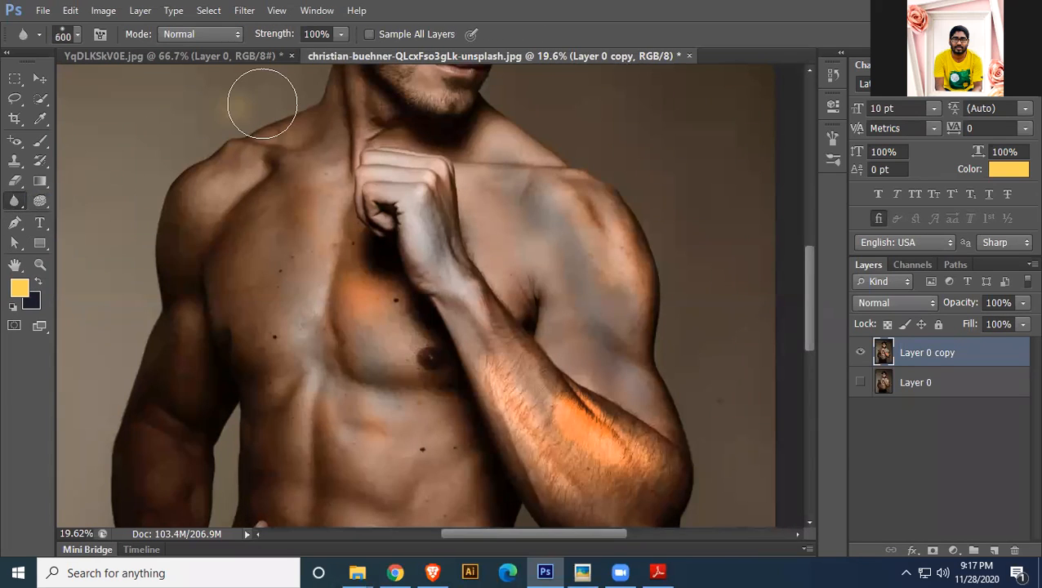
click(42, 10)
click(58, 41)
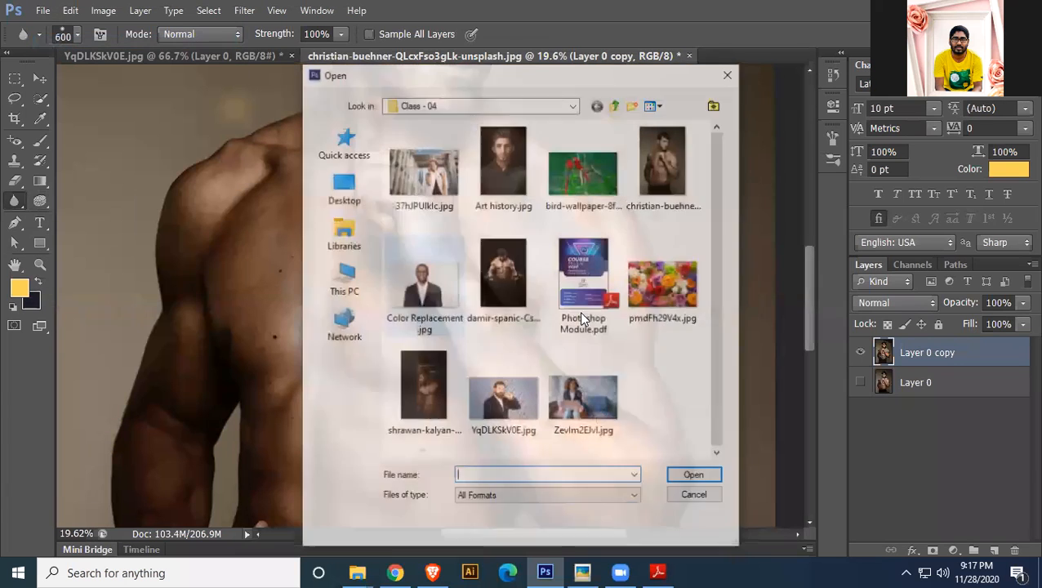
click(672, 286)
click(694, 477)
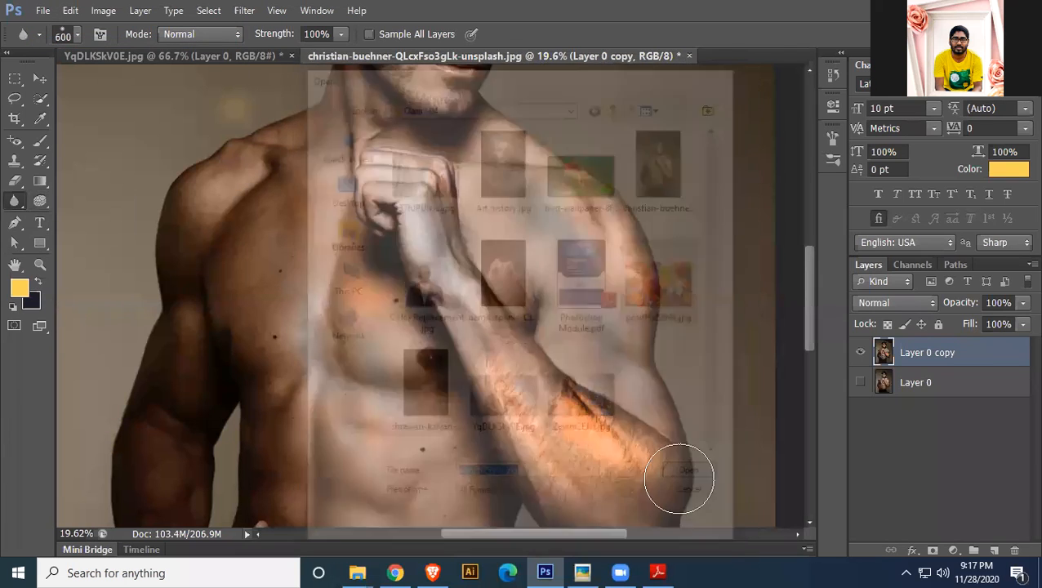
click(658, 572)
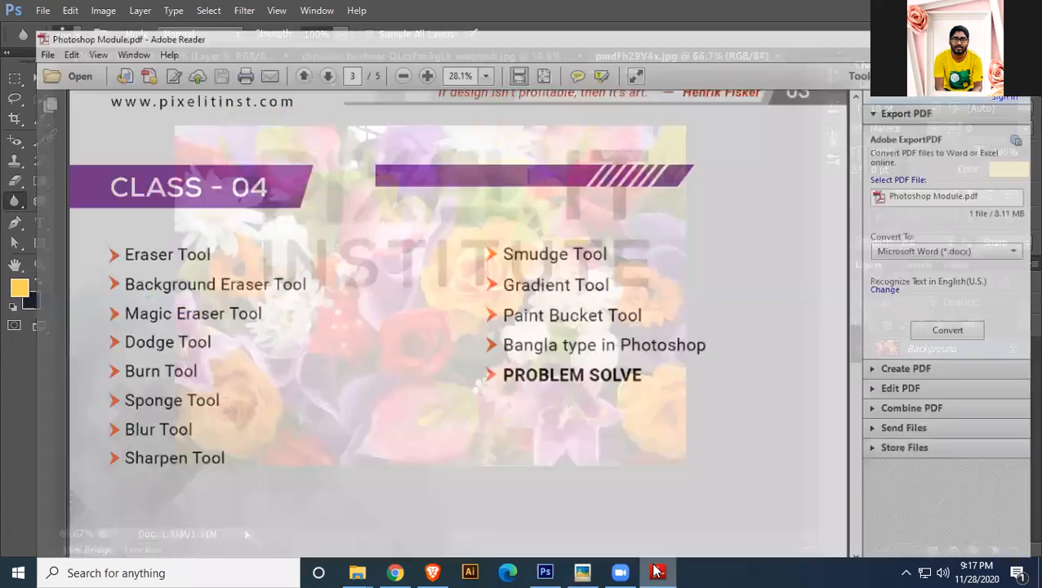
click(657, 572)
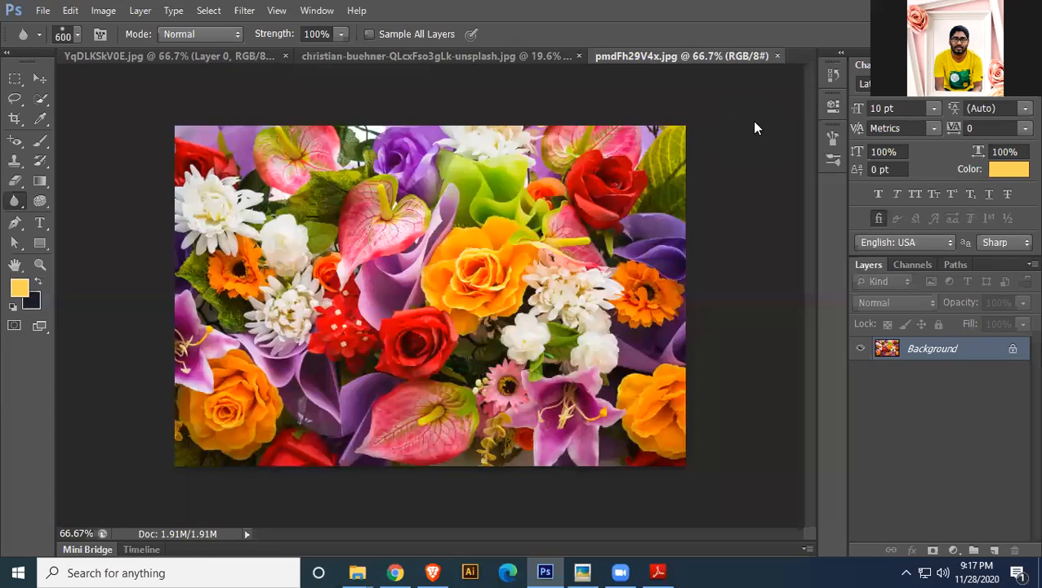
Convert the flower image's locked background to an editable layer named Layer 0
double_click(1014, 351)
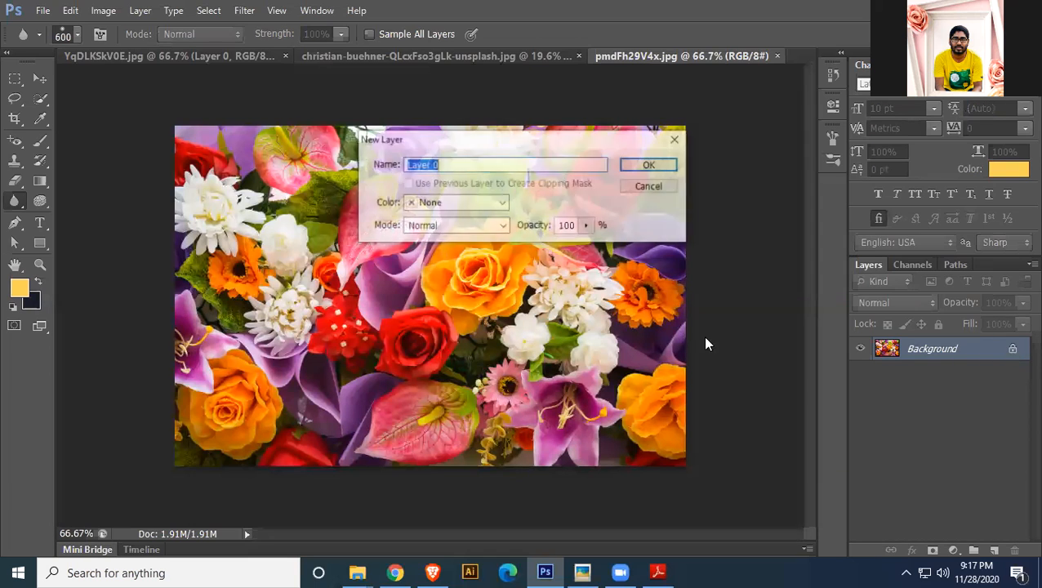
click(645, 164)
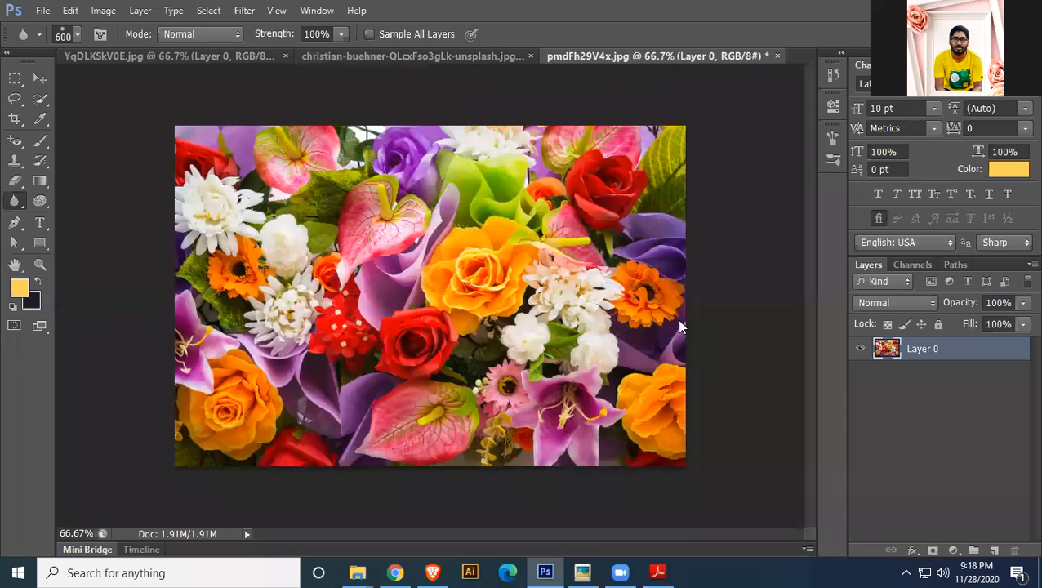
Outline the central orange rose with the Lasso tool at 0 px feather and invert the selection
click(15, 98)
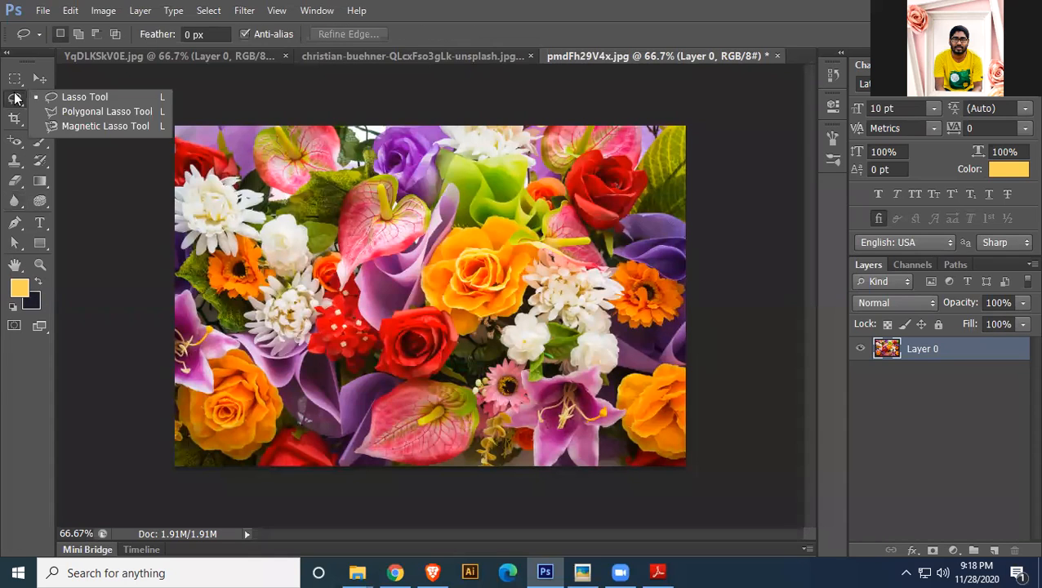
click(52, 98)
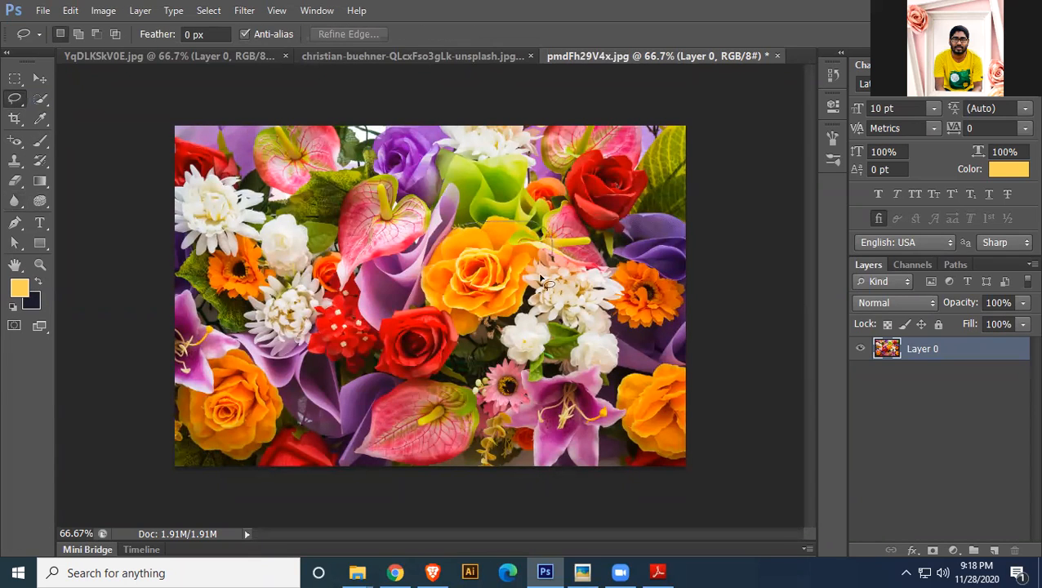
drag(442, 244, 438, 249)
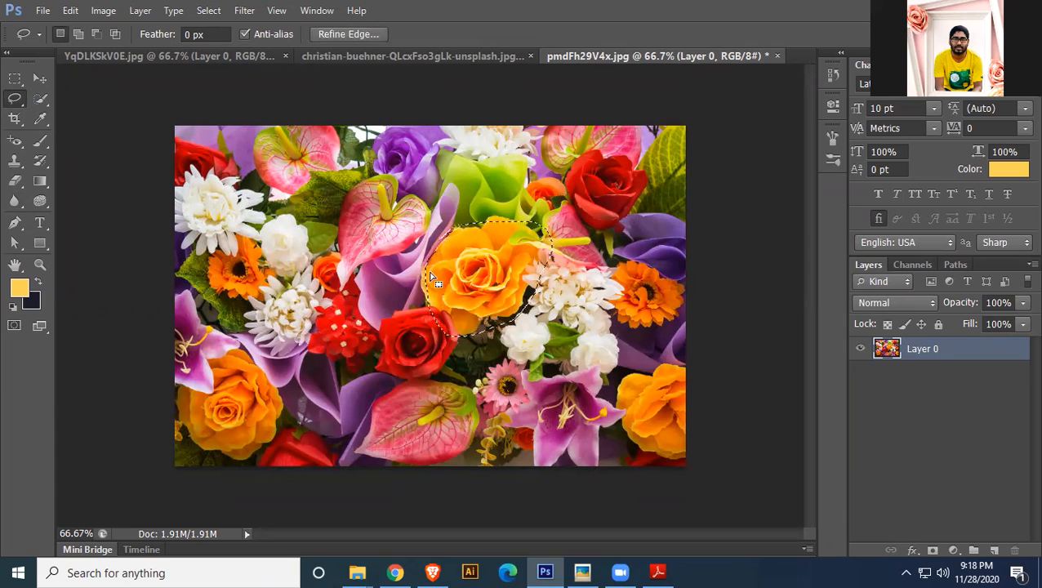
click(208, 12)
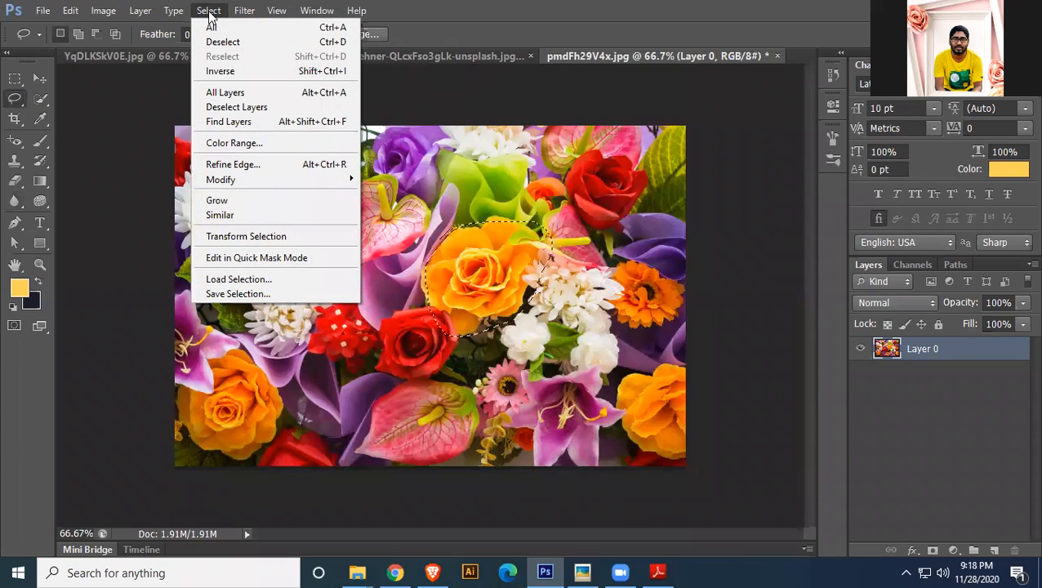
click(258, 71)
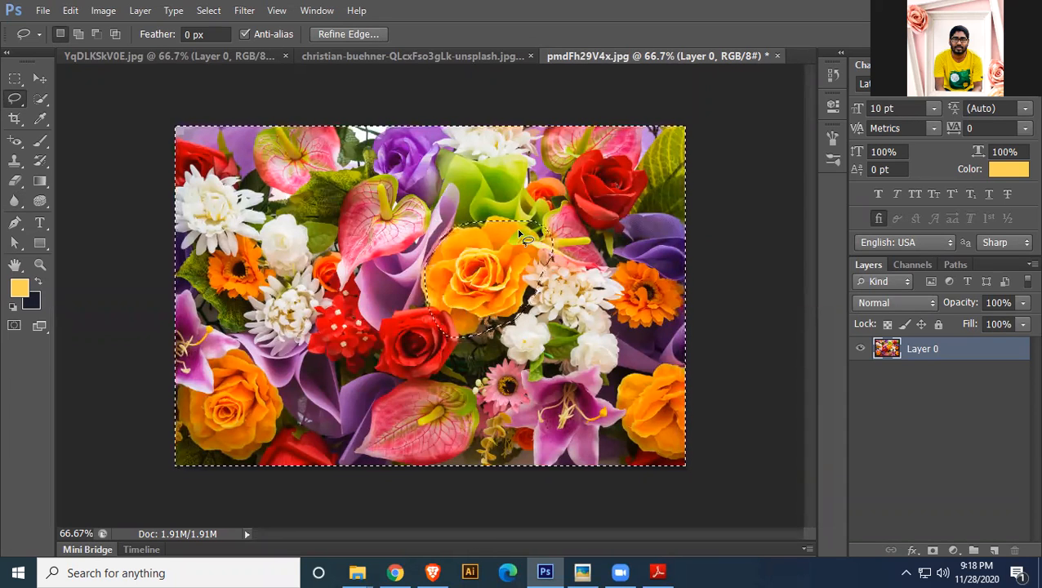
Blur the flowers surrounding the central rose with the Blur tool at 600 px and 100% strength
drag(15, 201, 56, 200)
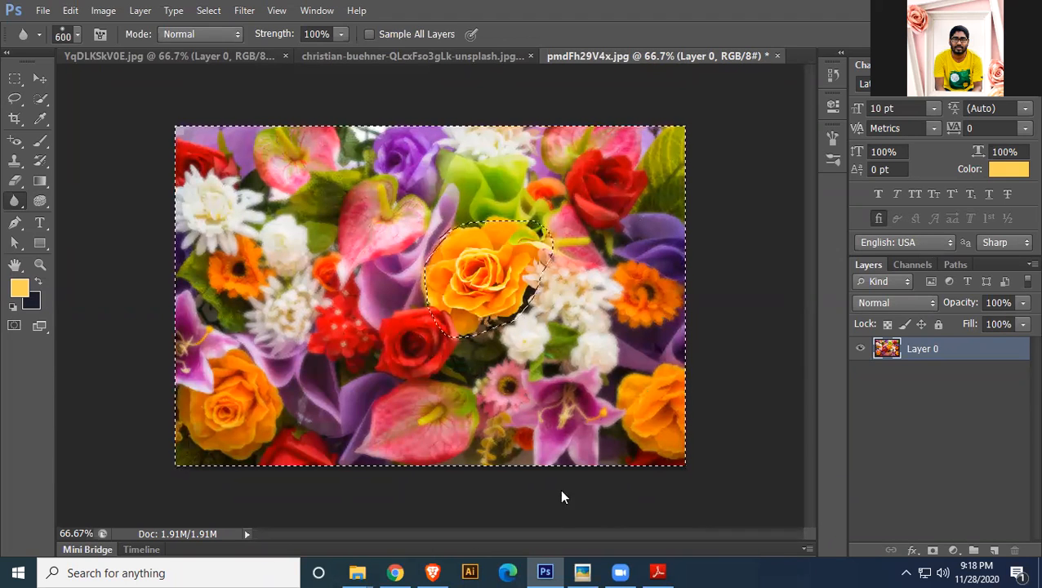
Sharpen the sleeve buttons on the bearded man's cuff in YqDLKSkV0E.jpg with the Sharpen tool at 25 px and 50% strength
click(39, 78)
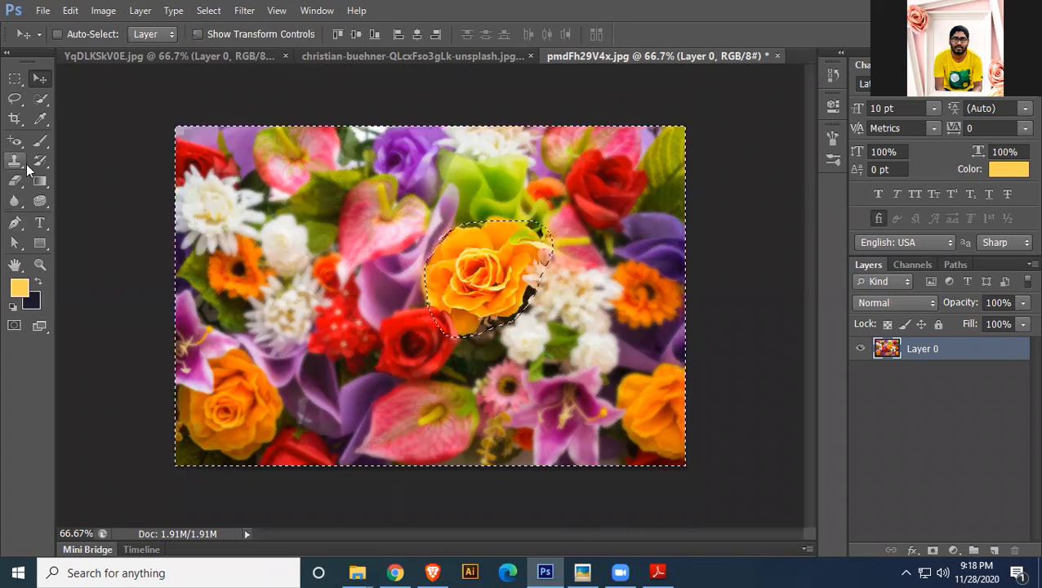
click(13, 202)
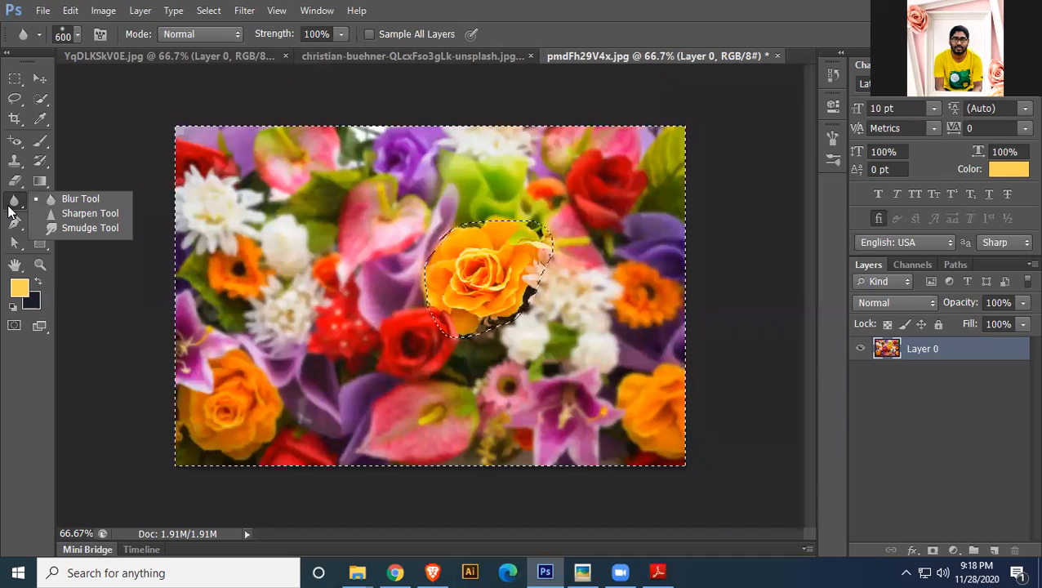
click(85, 211)
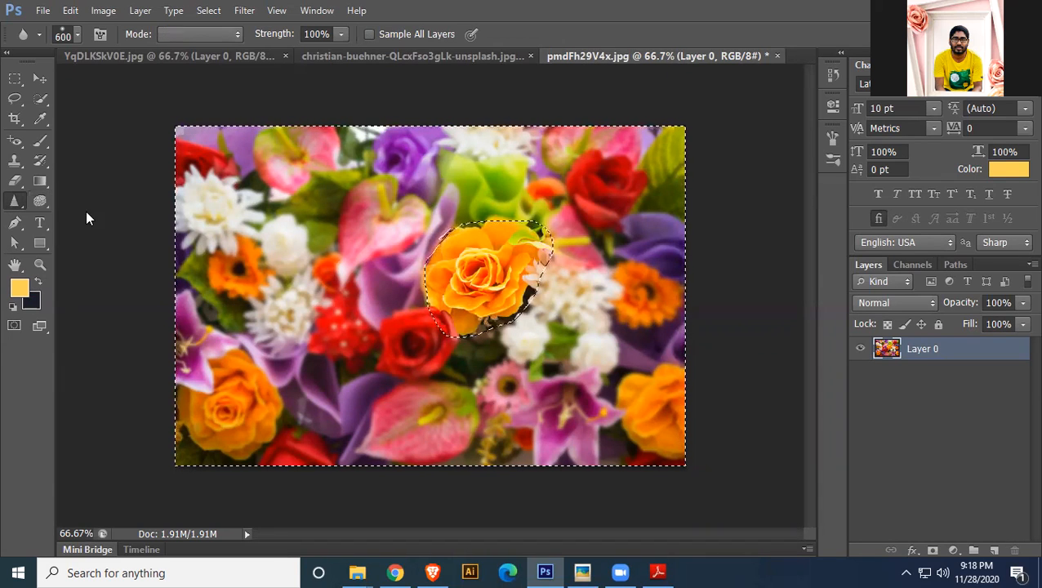
click(192, 55)
key(ctrl+plus)
scroll(525, 340, up, 5)
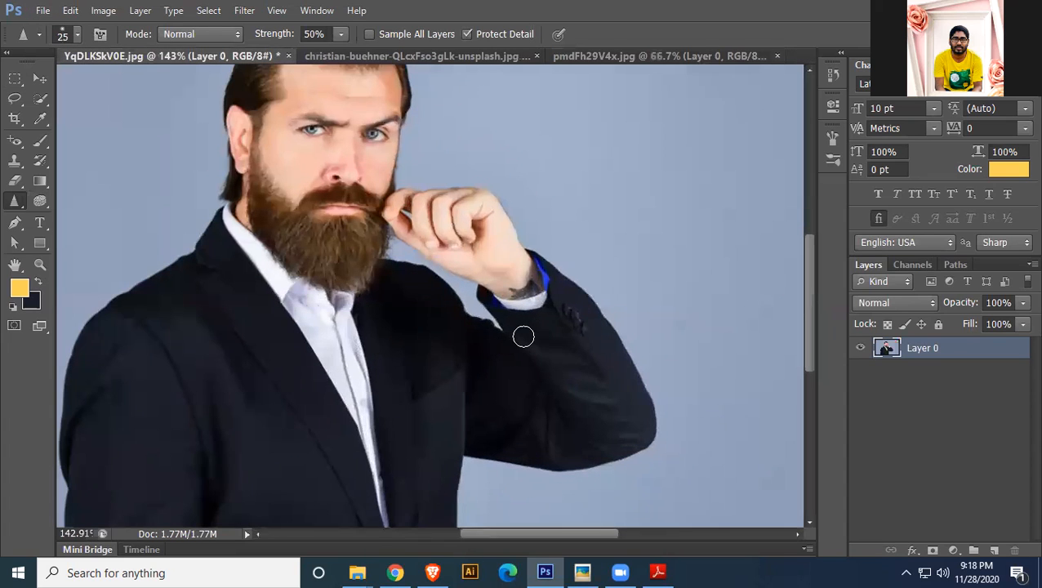
scroll(585, 348, up, 3)
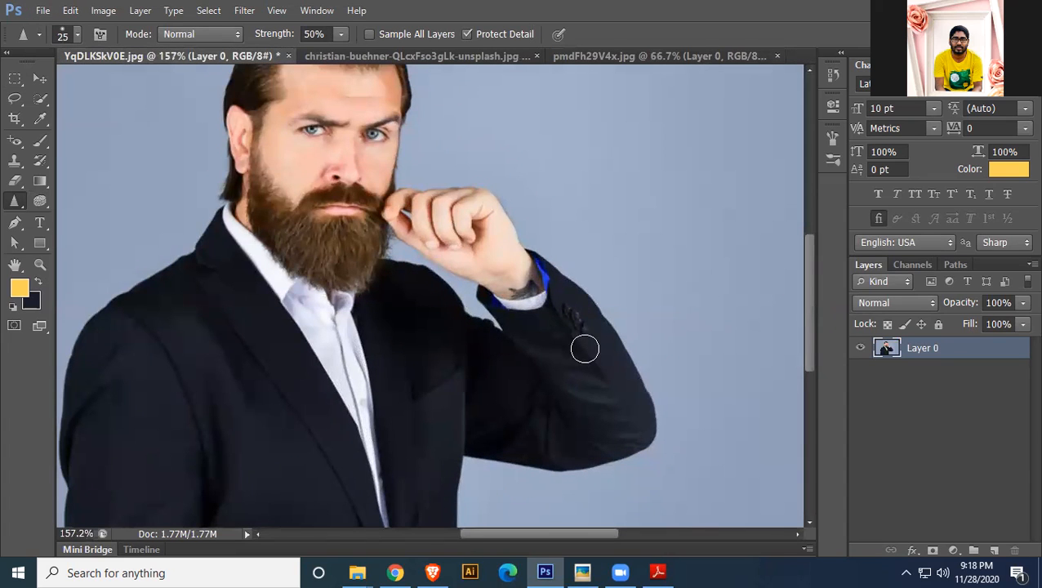
mouse_move(599, 328)
mouse_down()
mouse_move(562, 291)
mouse_move(595, 326)
mouse_up()
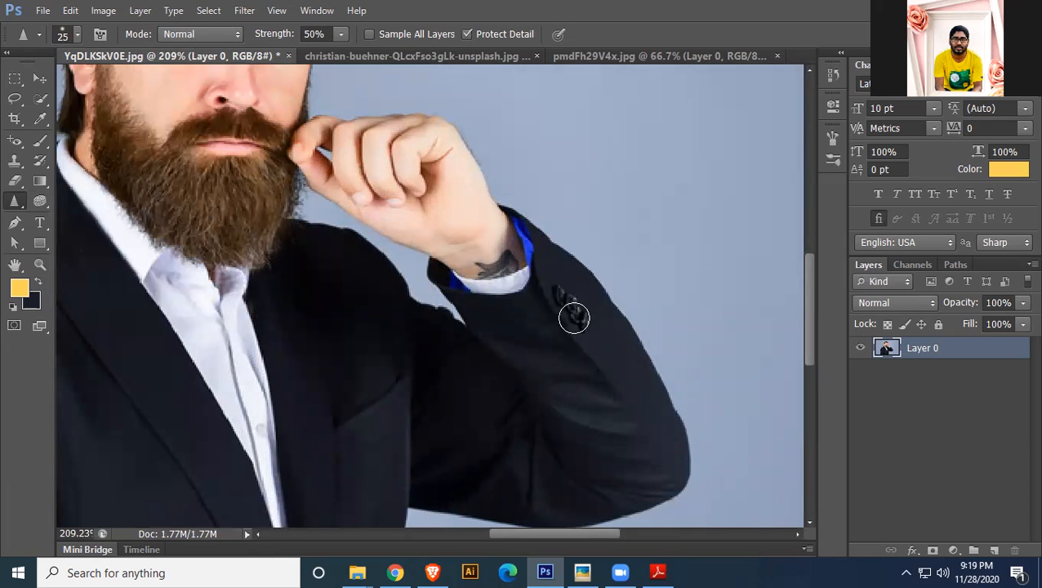
Sharpen the man's beard and the front button near the bottom of his jacket
mouse_move(132, 176)
mouse_down()
mouse_move(95, 125)
mouse_move(169, 185)
mouse_move(262, 215)
mouse_move(252, 202)
mouse_move(257, 237)
mouse_move(243, 197)
mouse_move(176, 201)
mouse_move(153, 169)
mouse_move(119, 152)
mouse_move(114, 190)
mouse_move(114, 148)
mouse_move(271, 275)
mouse_up()
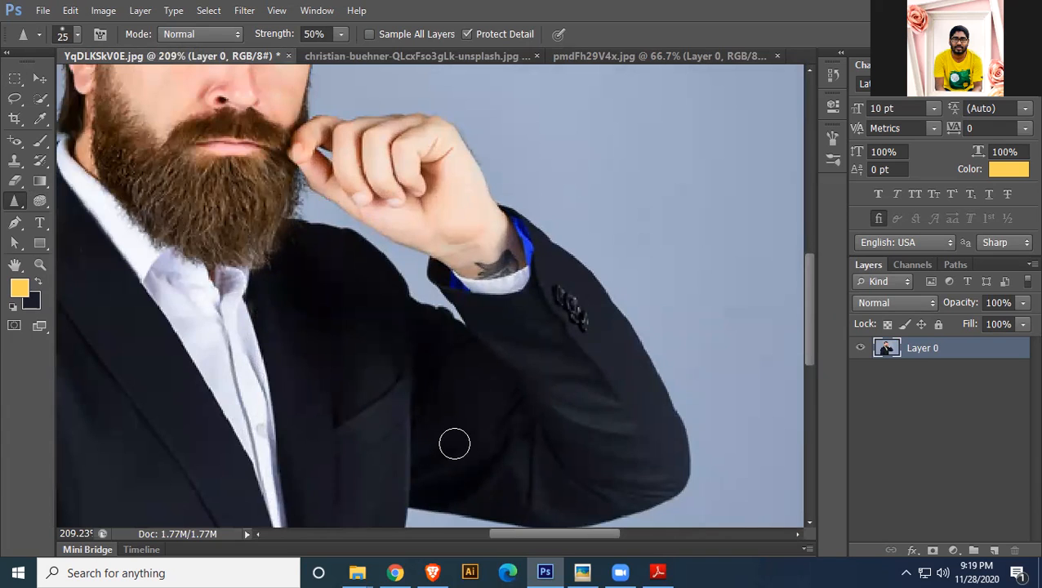
drag(453, 481, 522, 154)
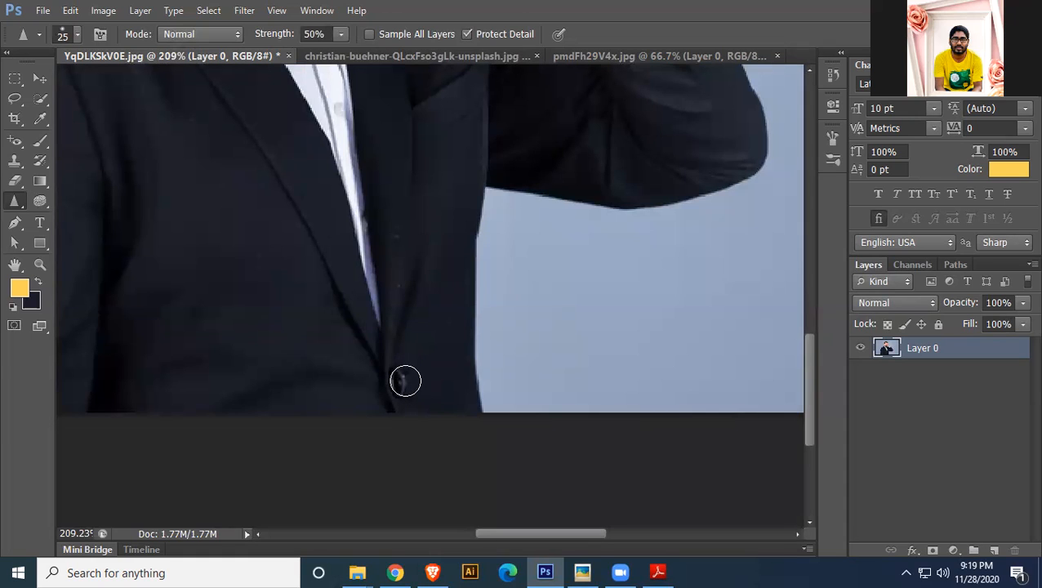
Switch to the Smudge tool, and create a new blank white document with an empty layer above its background
right_click(17, 204)
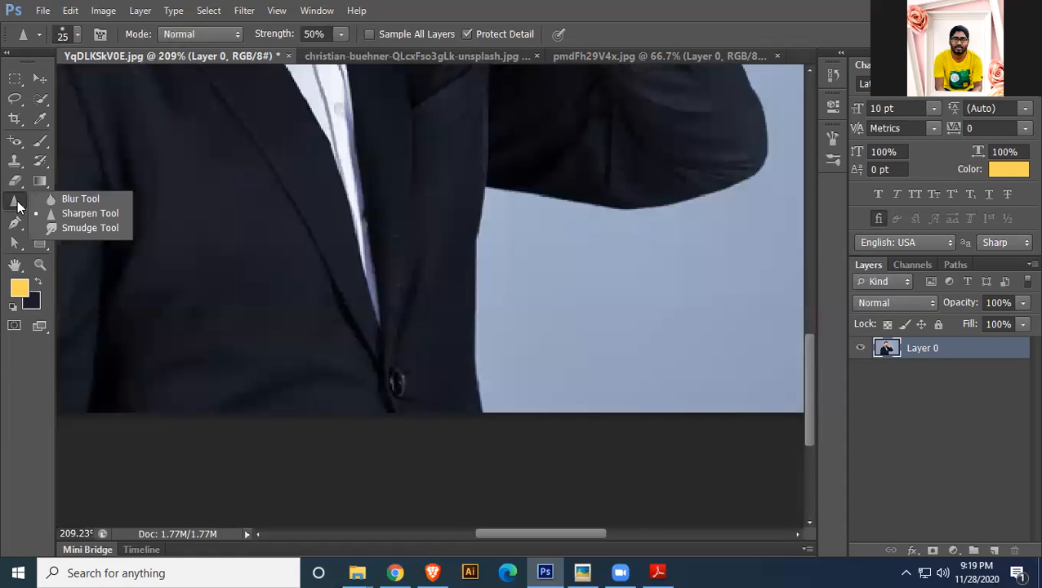
click(89, 227)
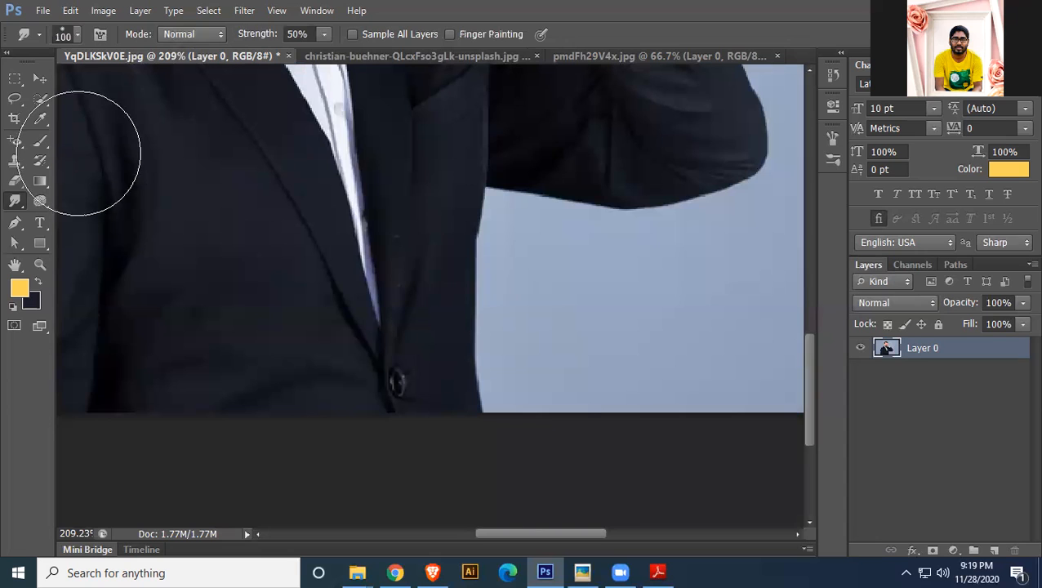
click(42, 11)
click(68, 30)
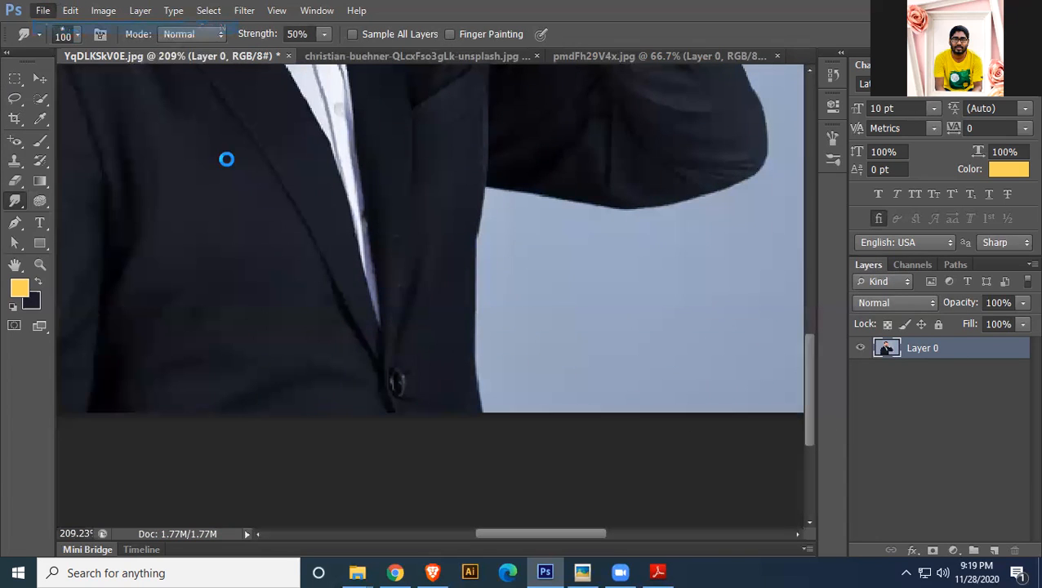
click(694, 134)
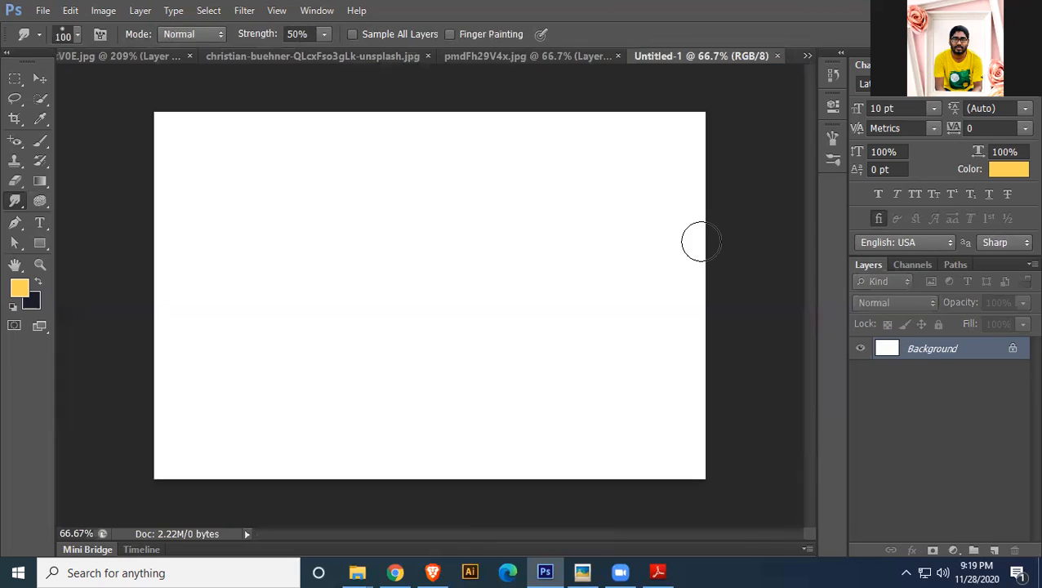
click(994, 552)
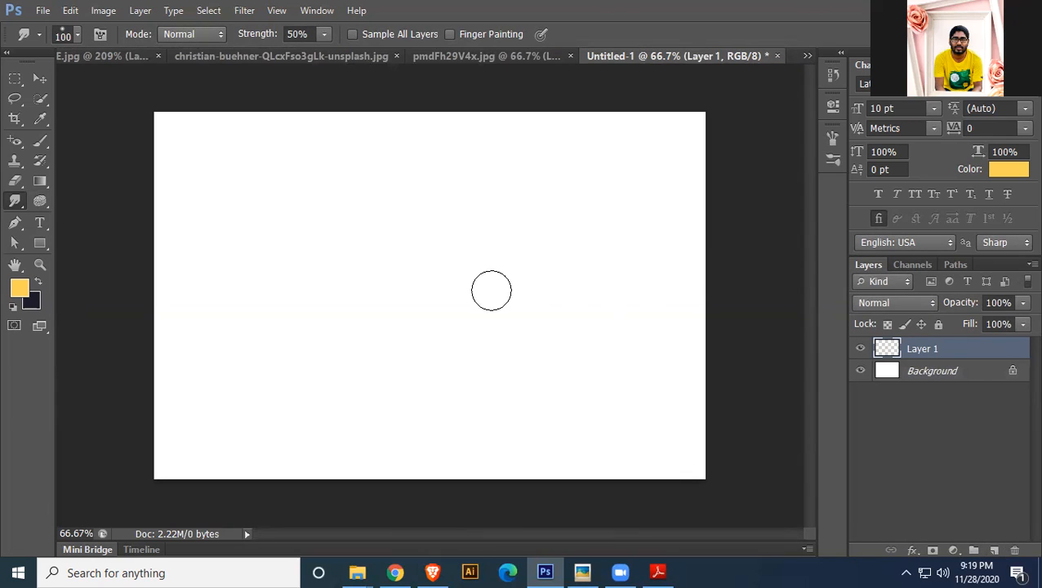
Fill a wide central rectangle with the dark navy background color and its upper half with the yellow foreground color, and deselect
click(15, 79)
drag(215, 194, 619, 378)
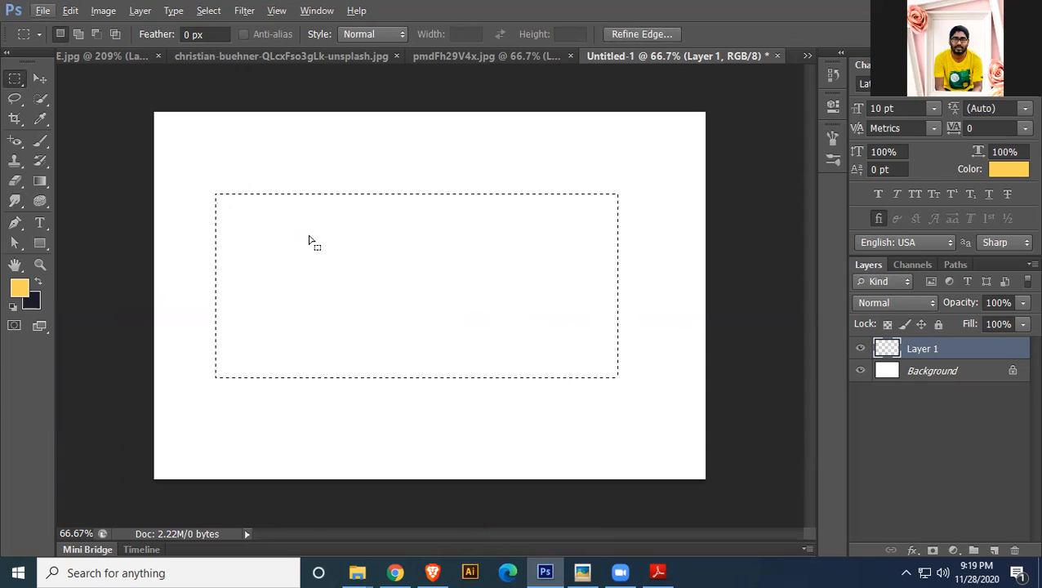
key(ctrl+BackSpace)
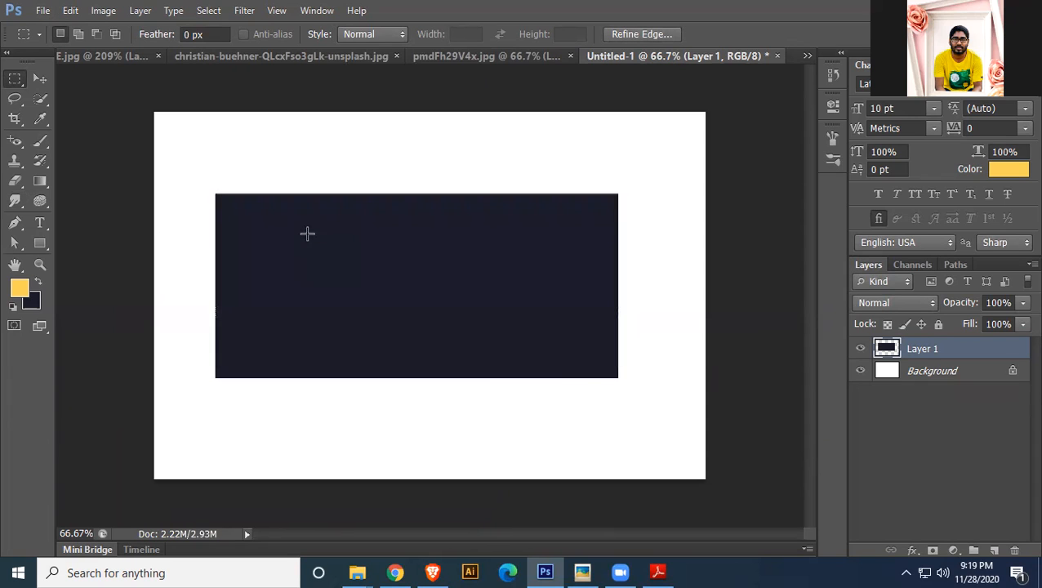
drag(215, 194, 612, 286)
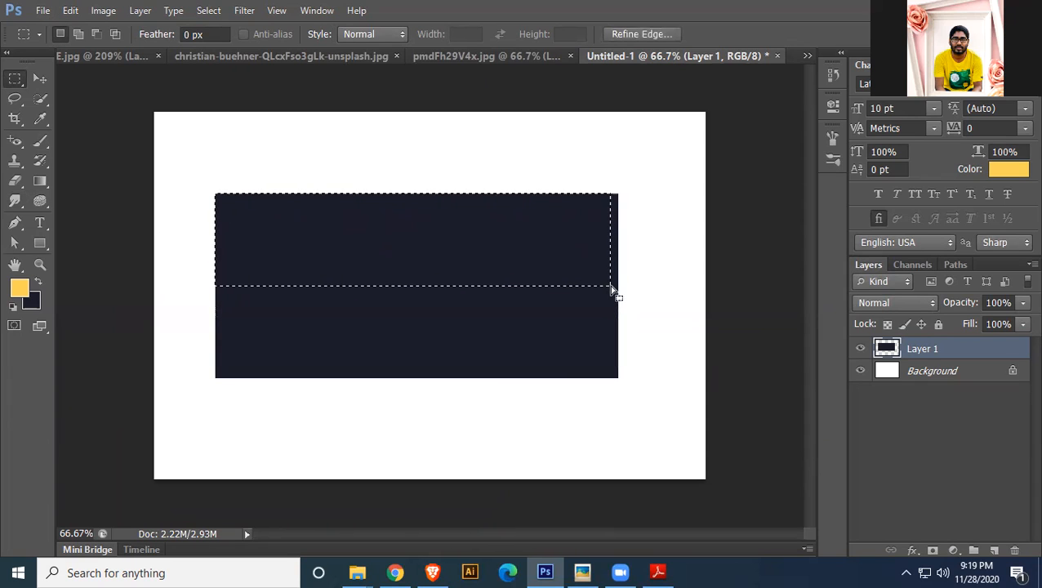
key(alt+BackSpace)
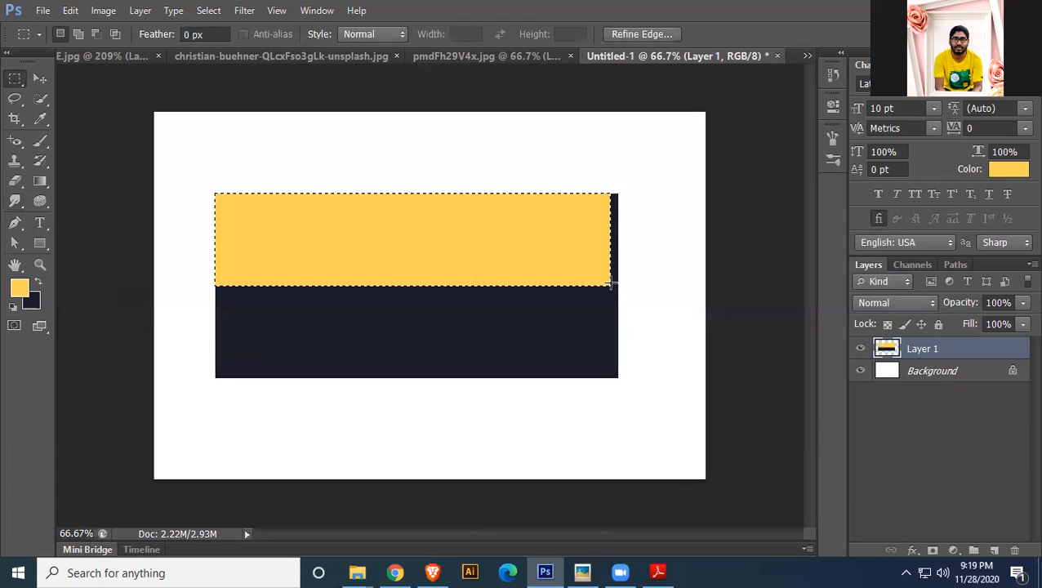
key(ctrl+d)
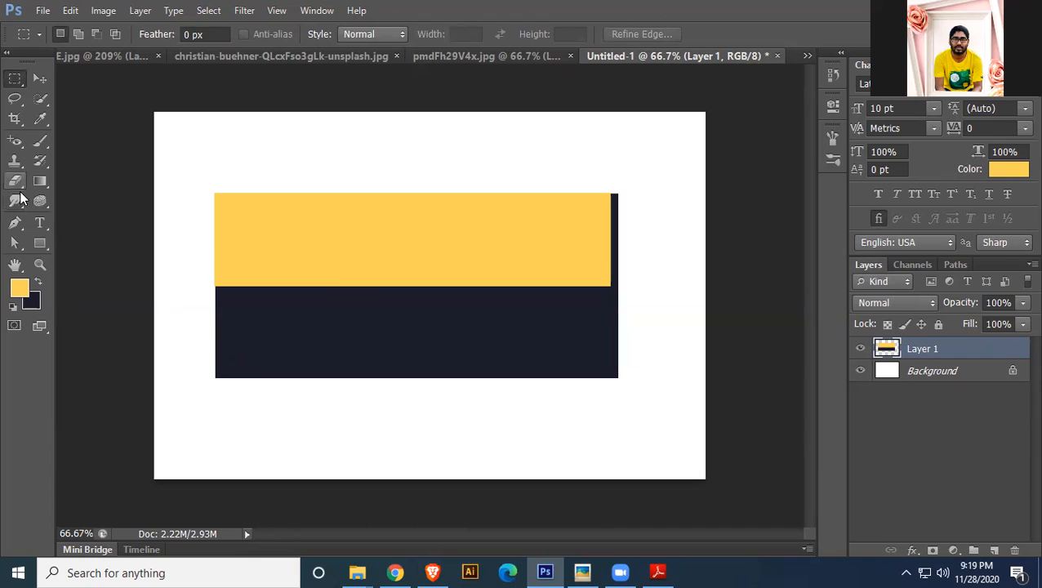
Smear the border between the yellow and navy halves and the rectangle's side edges with the Smudge tool at 100 px and 50% strength
click(18, 201)
click(90, 229)
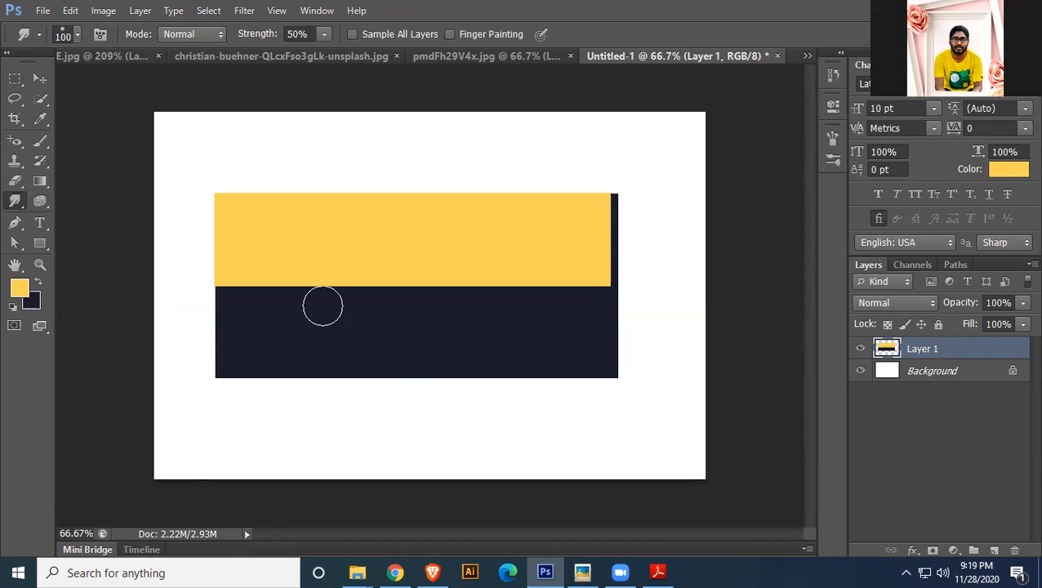
mouse_move(233, 293)
mouse_down()
mouse_move(275, 283)
mouse_move(530, 309)
mouse_move(595, 258)
mouse_move(617, 351)
mouse_up()
mouse_move(438, 290)
mouse_down()
mouse_move(300, 344)
mouse_move(367, 272)
mouse_move(459, 240)
mouse_up()
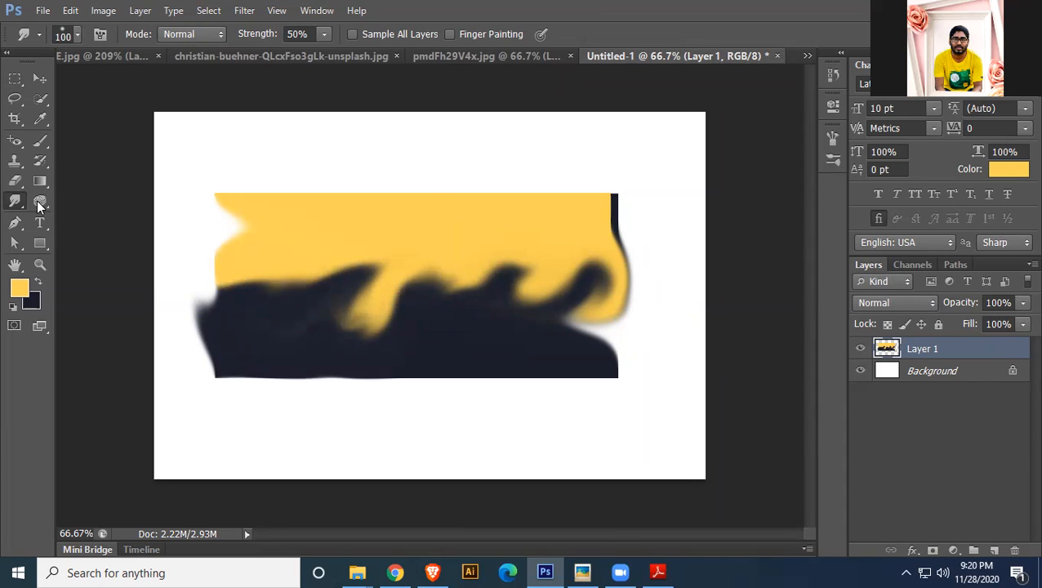
click(41, 79)
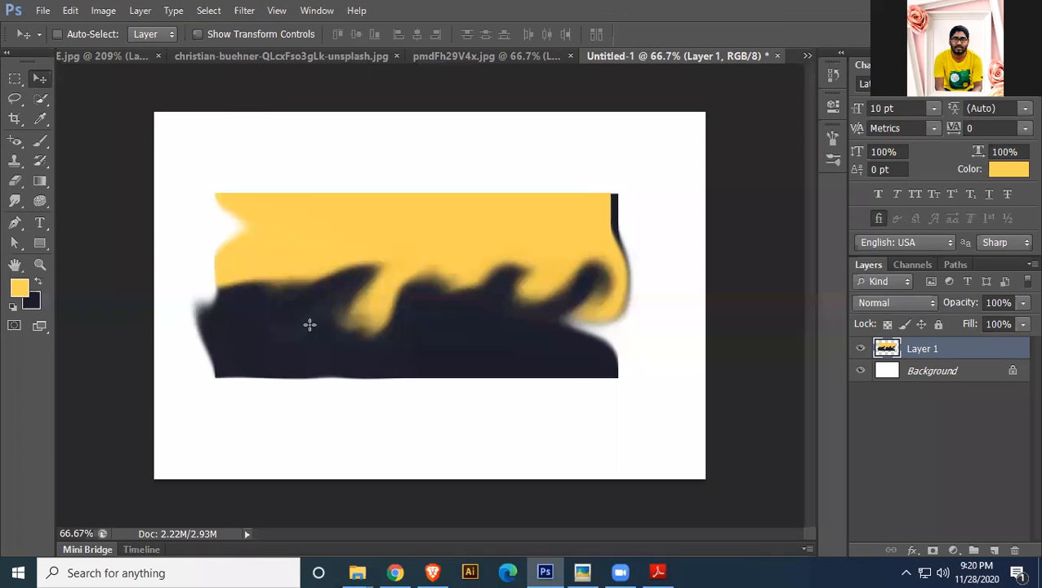
Check the Class - 04 tool list in Photoshop Module.pdf, and replace the smudged layer with a new empty one
key(alt+Tab)
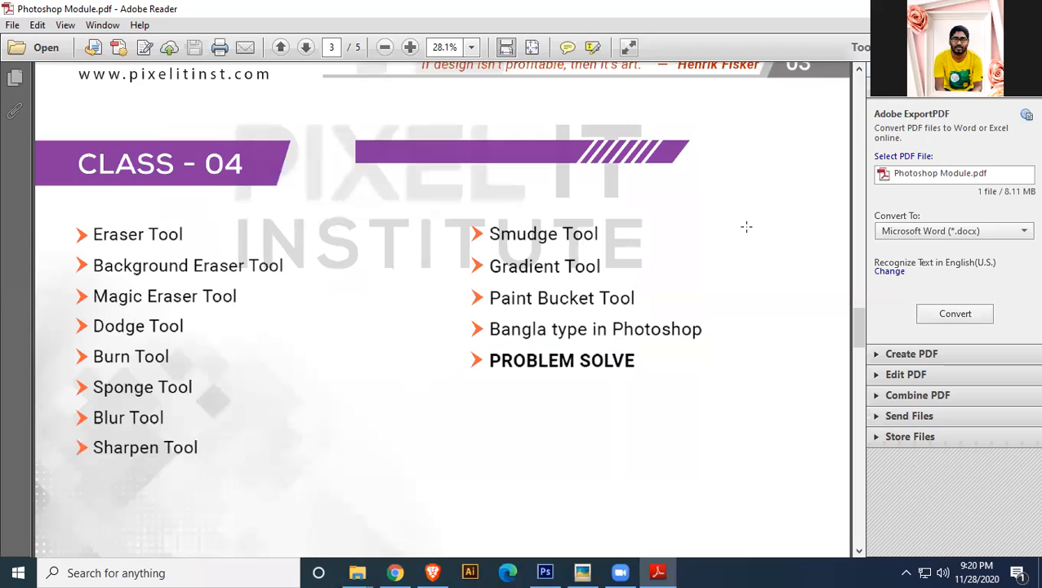
key(alt+Tab)
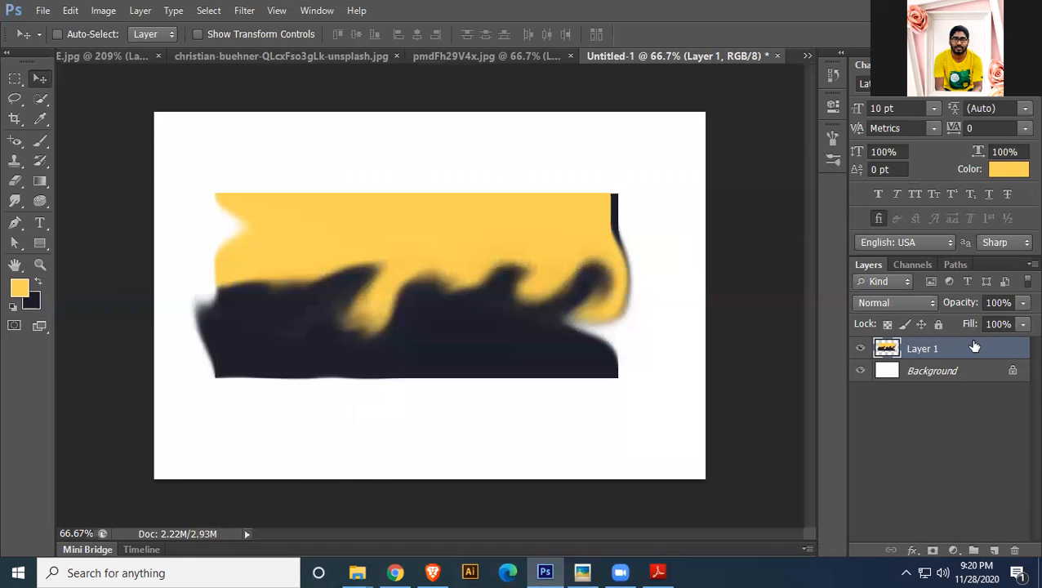
key(Delete)
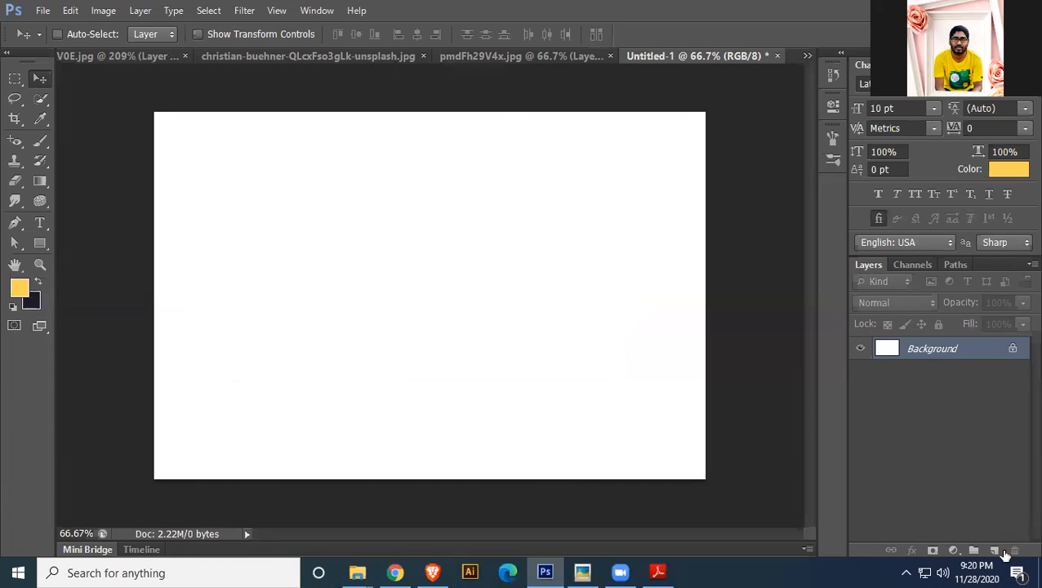
click(994, 549)
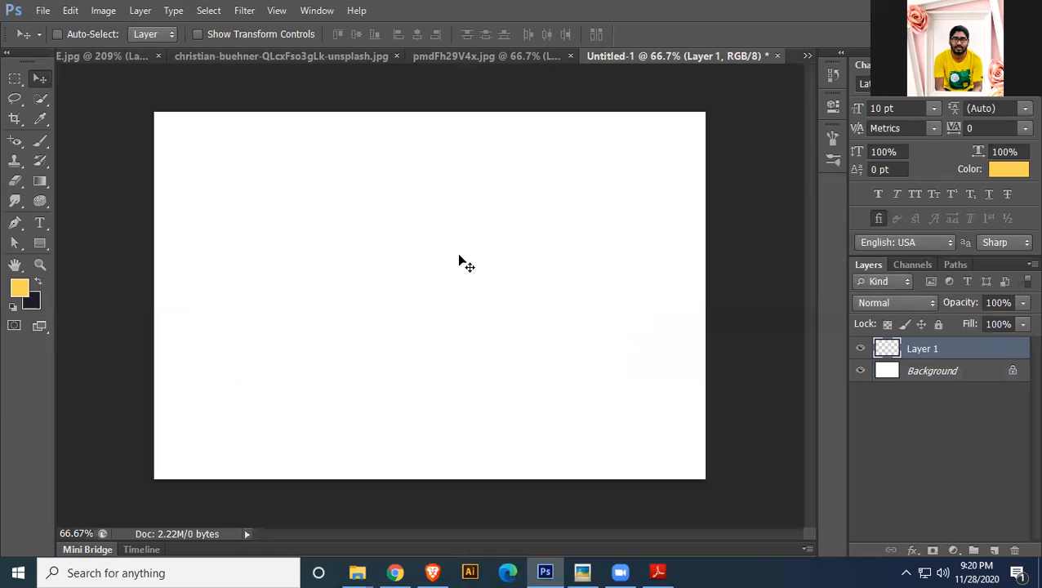
Fill Layer 1 with a diagonal linear gradient from upper left to lower right using the Violet, Orange preset
click(37, 180)
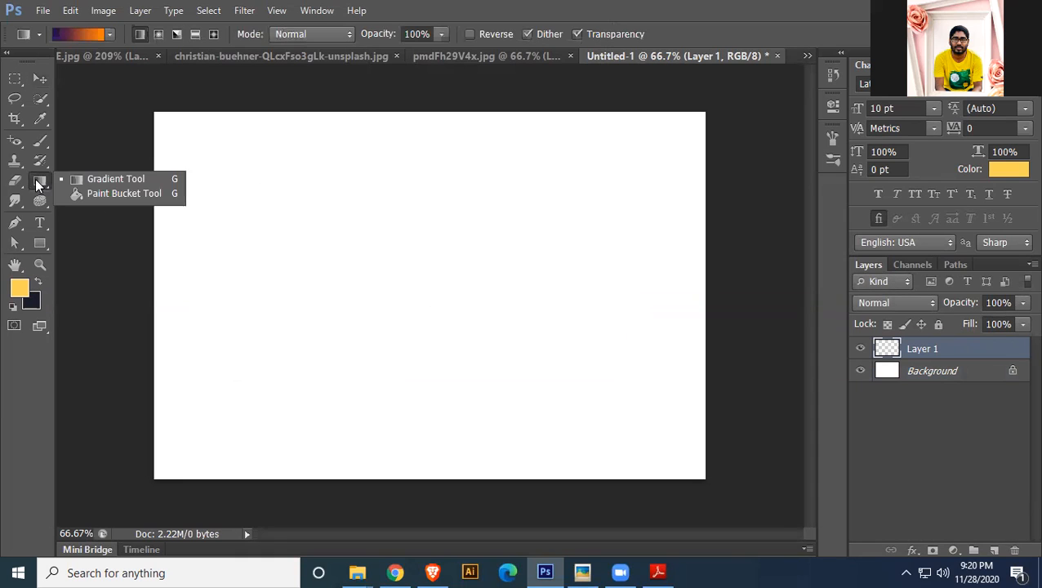
click(101, 181)
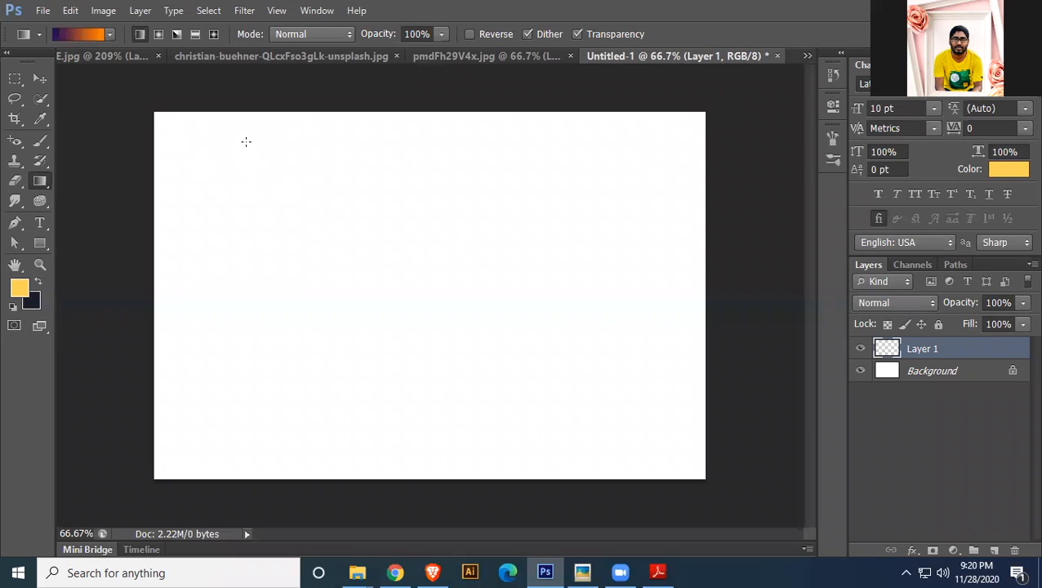
click(84, 35)
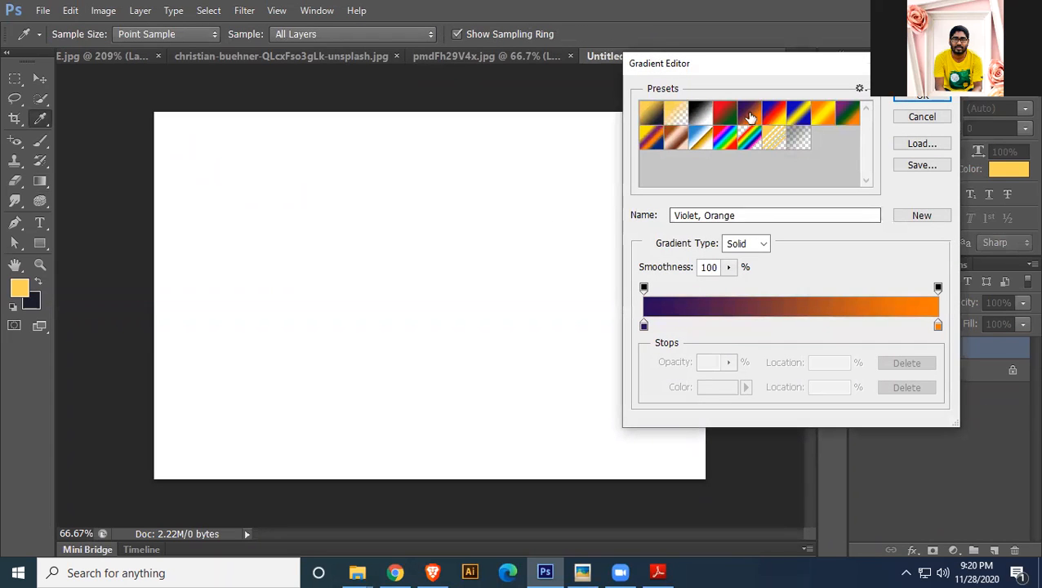
click(729, 117)
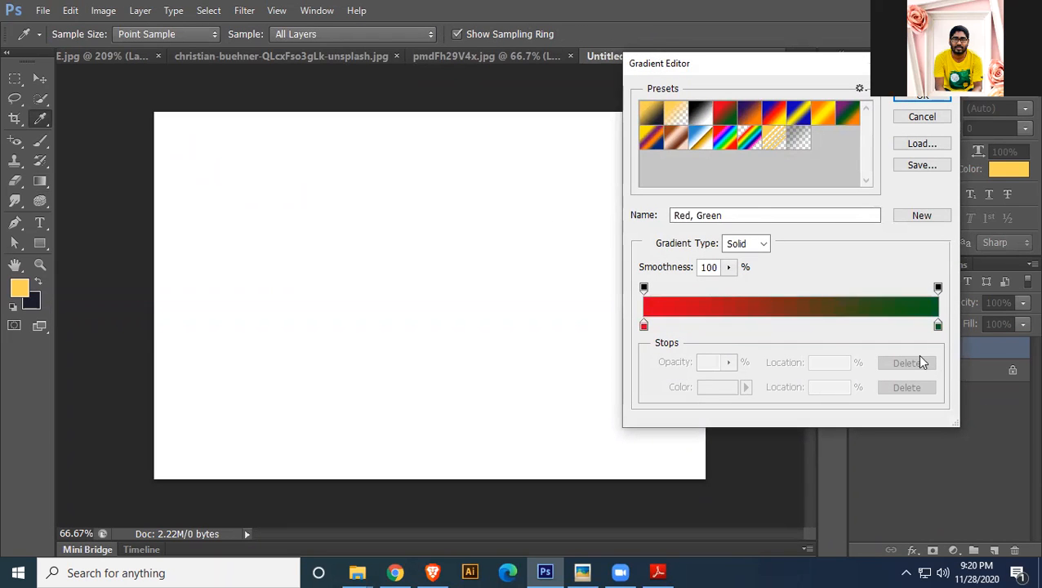
click(747, 116)
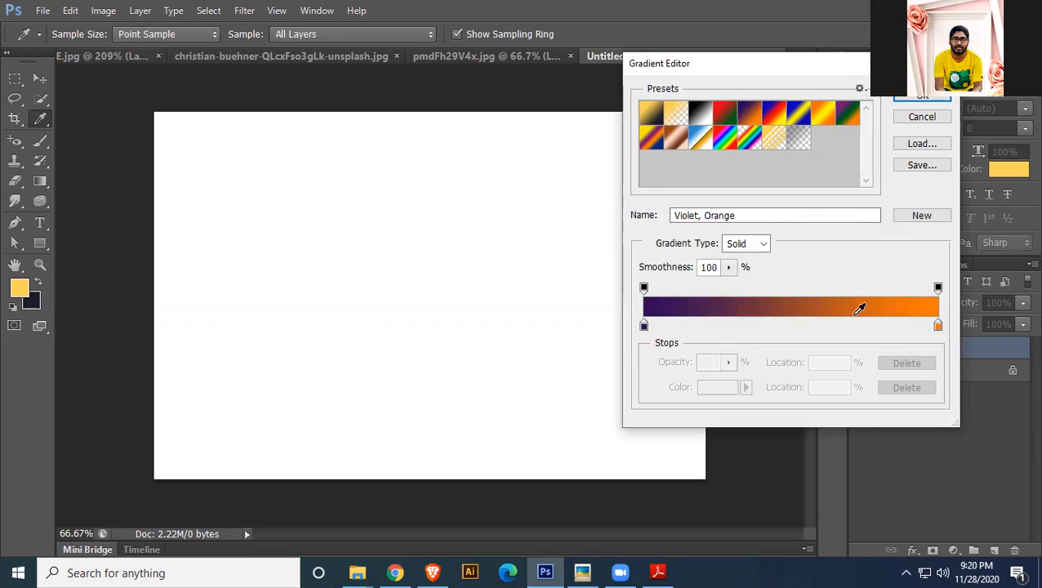
click(919, 100)
drag(191, 141, 681, 452)
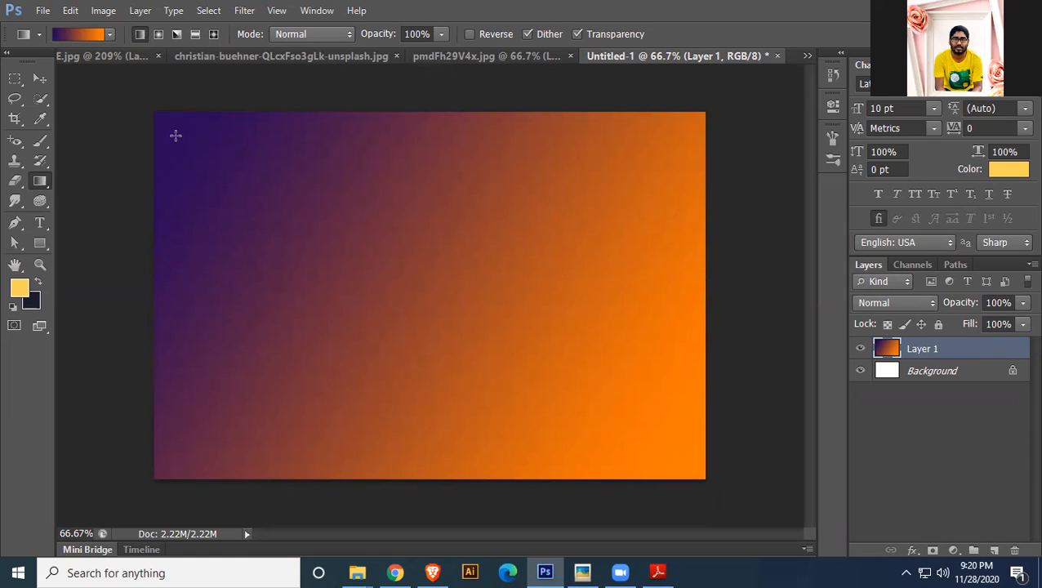
Cover Layer 1 with a radial gradient that spreads from violet near the canvas centre to orange
click(152, 36)
drag(241, 176, 571, 415)
drag(418, 249, 619, 428)
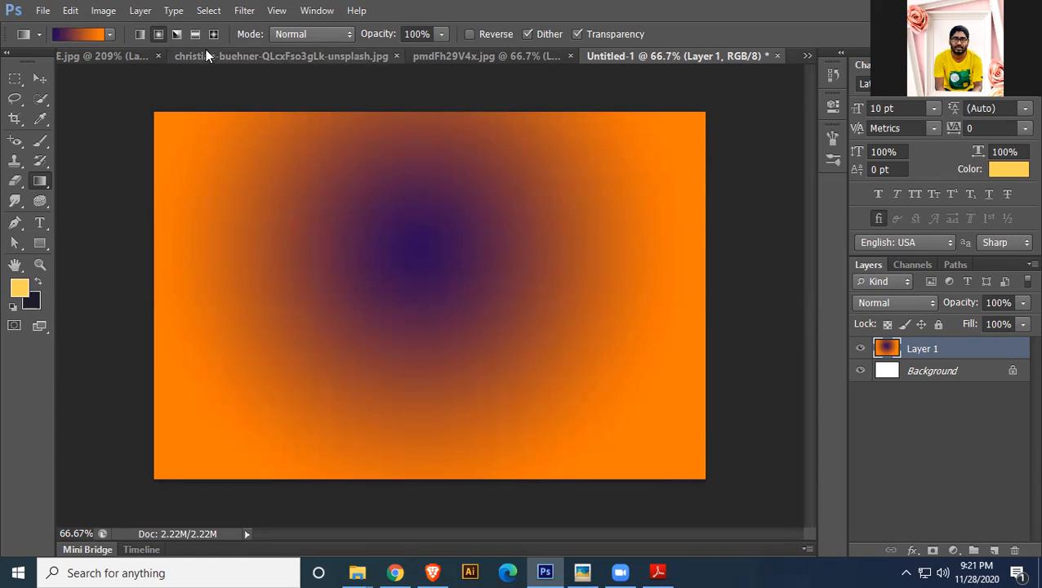
Apply an angle gradient toward the lower right, and replace it with a reflected gradient forming a horizontal violet band across the middle
click(178, 34)
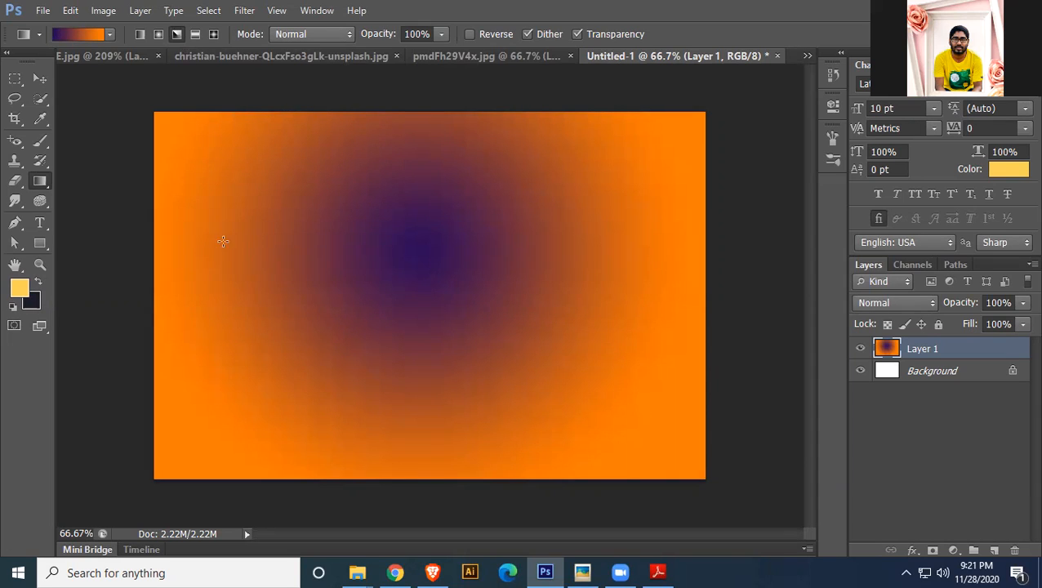
drag(321, 279, 531, 397)
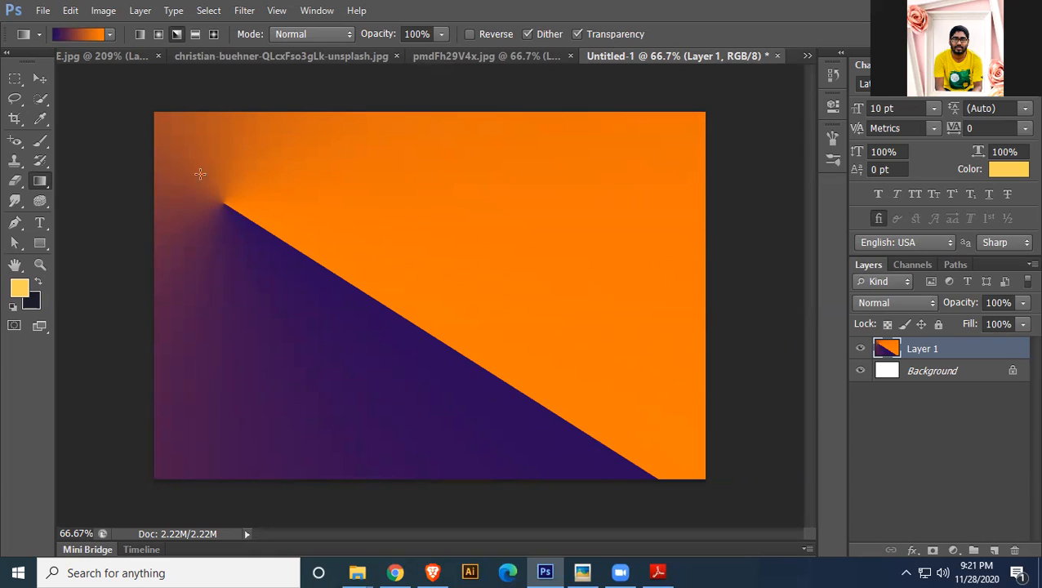
click(195, 35)
drag(425, 311, 424, 191)
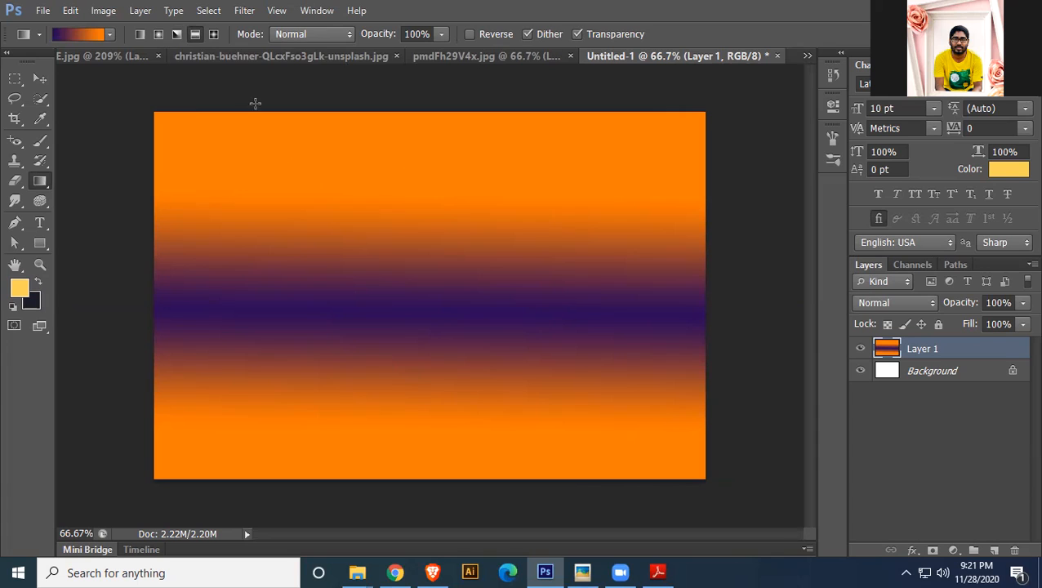
Try diamond gradients of varying size around the middle of Layer 1, and replace them with a linear gradient from upper left to lower right
drag(393, 276, 494, 338)
drag(541, 270, 584, 443)
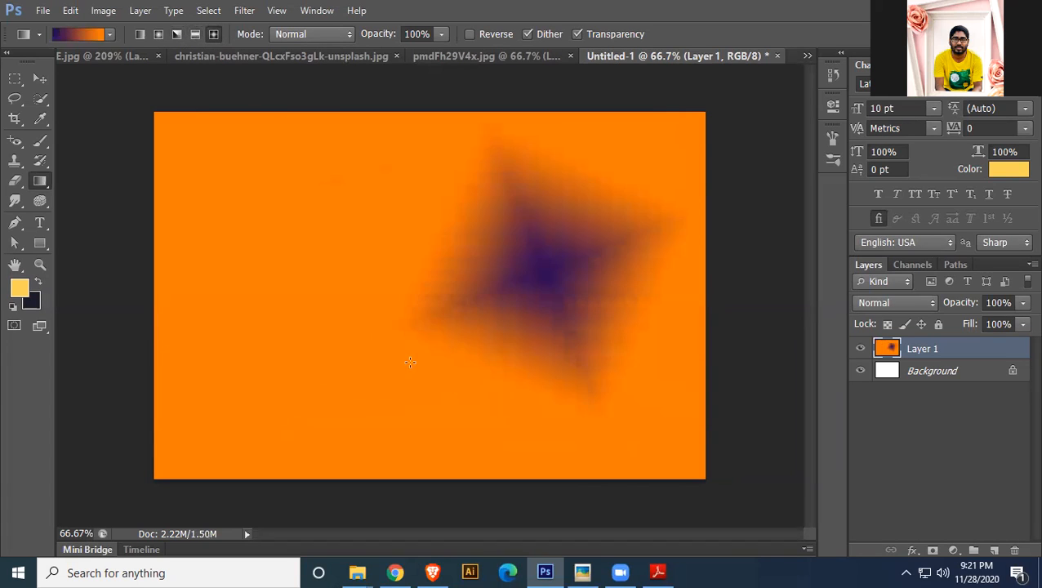
drag(395, 299, 431, 333)
drag(510, 288, 535, 325)
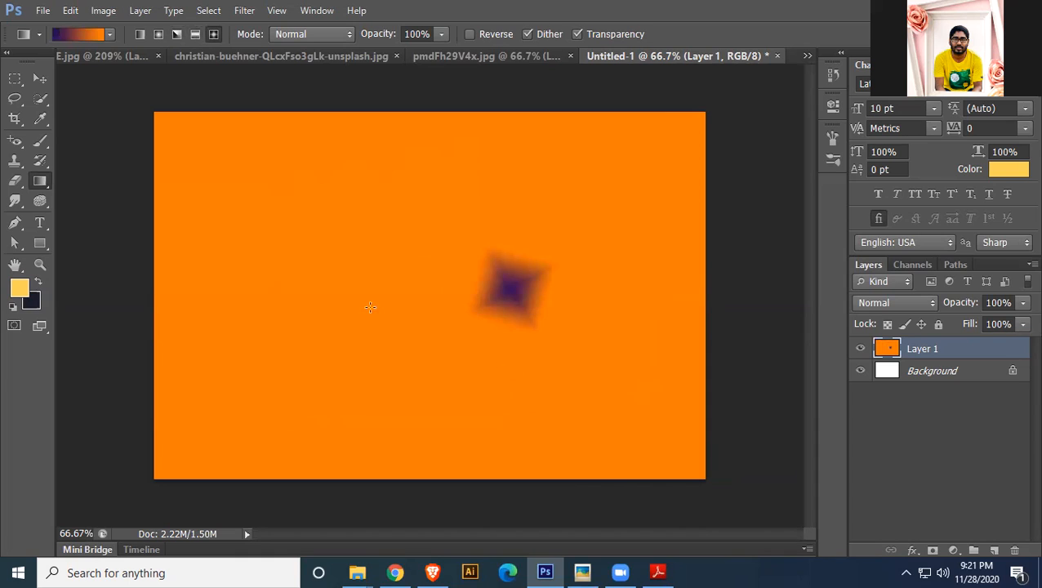
drag(351, 278, 423, 204)
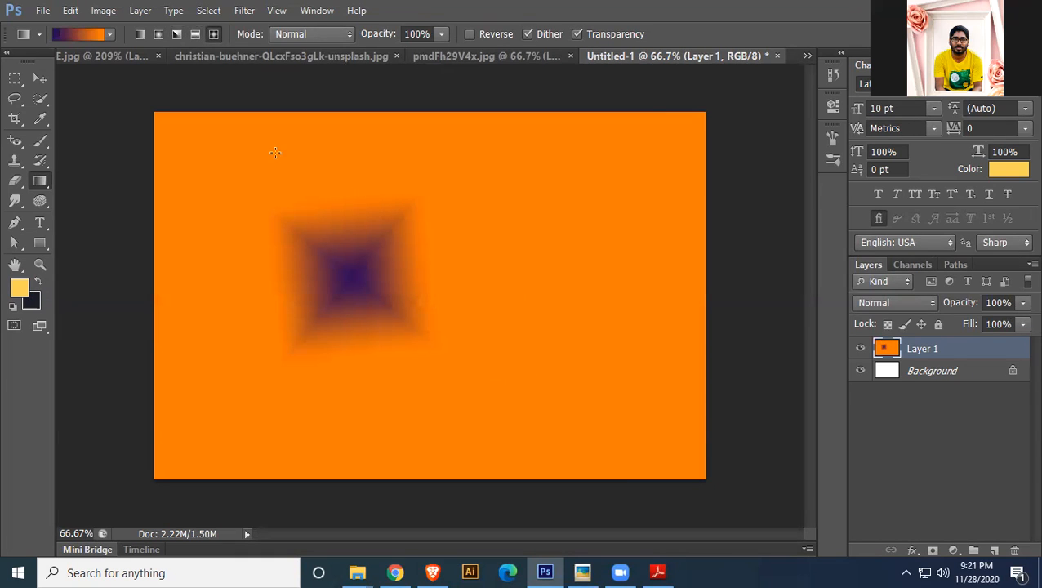
click(137, 34)
drag(259, 184, 660, 465)
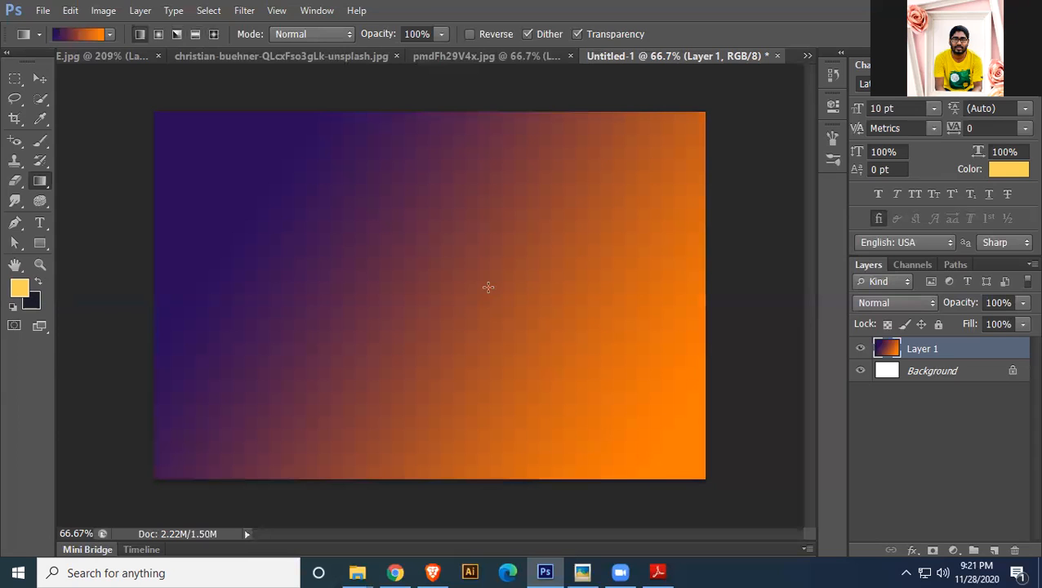
Add two color stops to the Violet, Orange gradient, at locations 27% and 70%
click(81, 35)
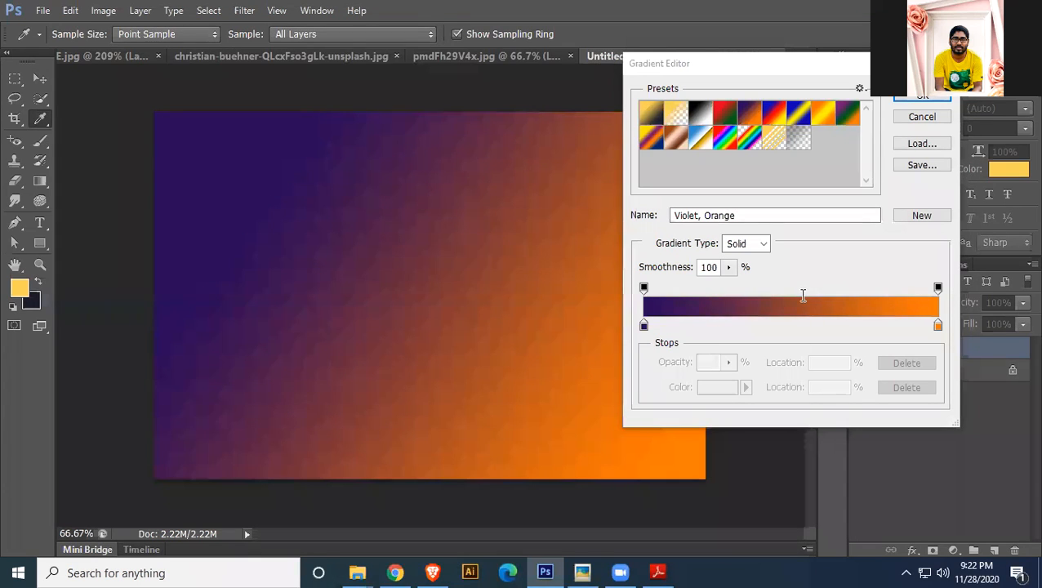
click(724, 325)
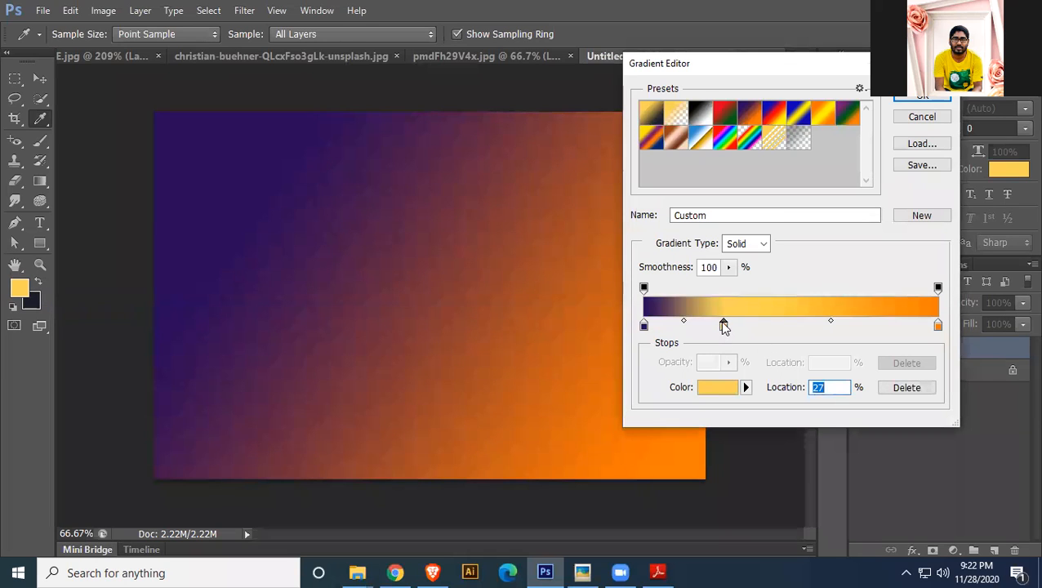
click(852, 325)
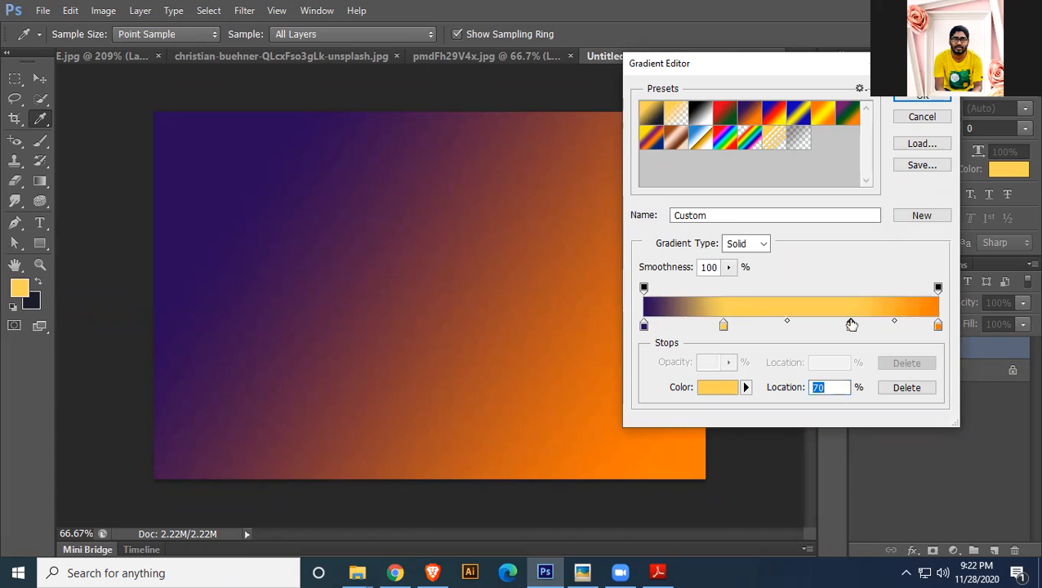
Recolor the gradient's 0% stop pinkish red and its 27% stop vivid blue (3803fe)
double_click(643, 326)
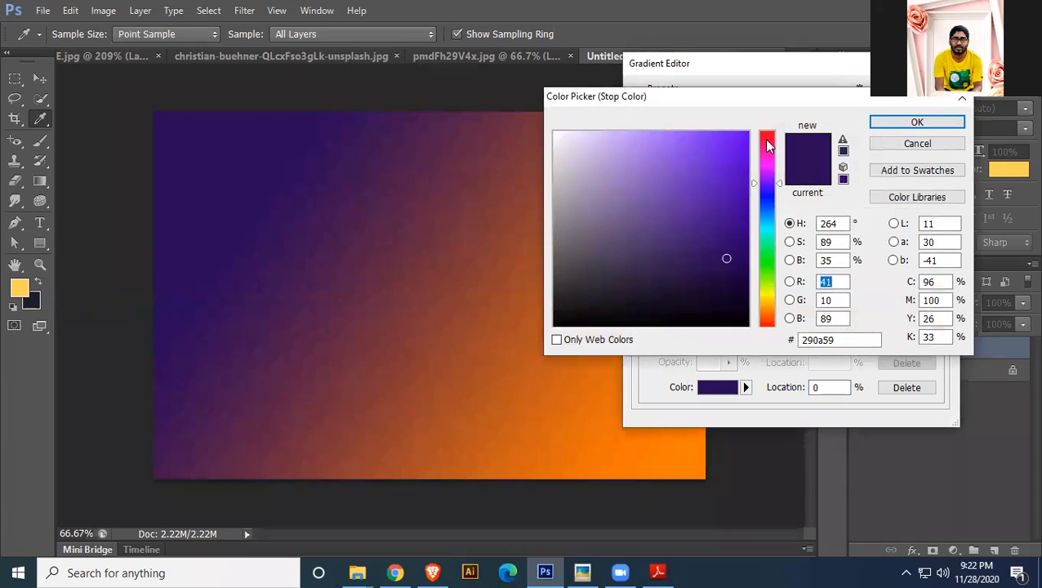
click(768, 140)
click(746, 134)
click(907, 123)
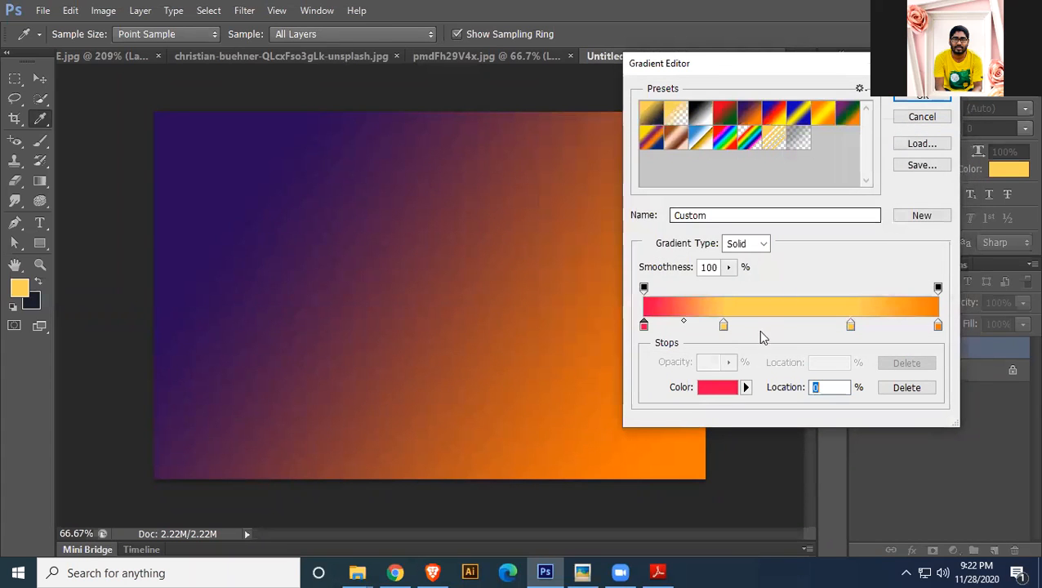
double_click(724, 326)
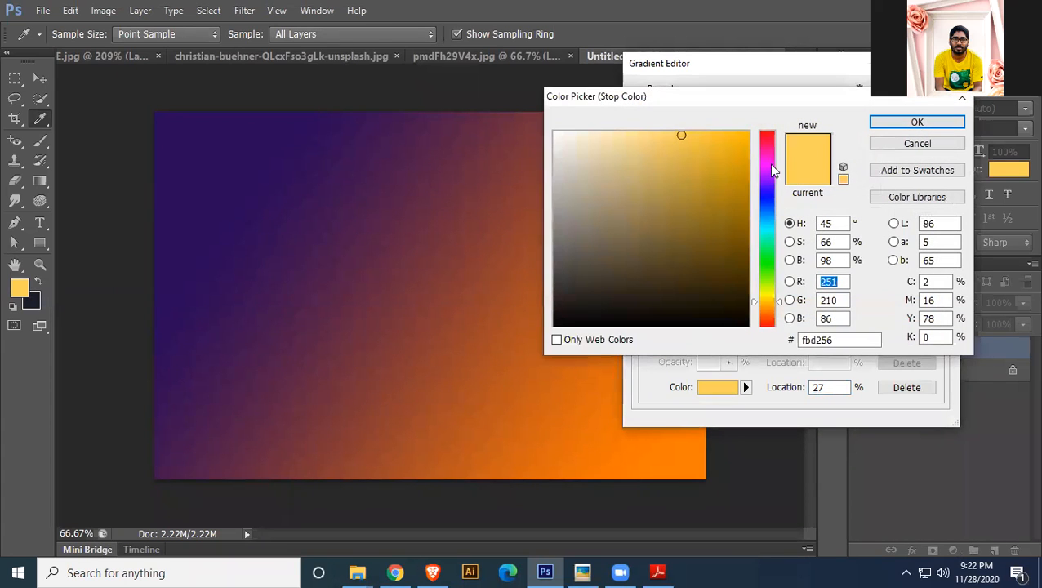
click(767, 189)
click(745, 134)
click(878, 123)
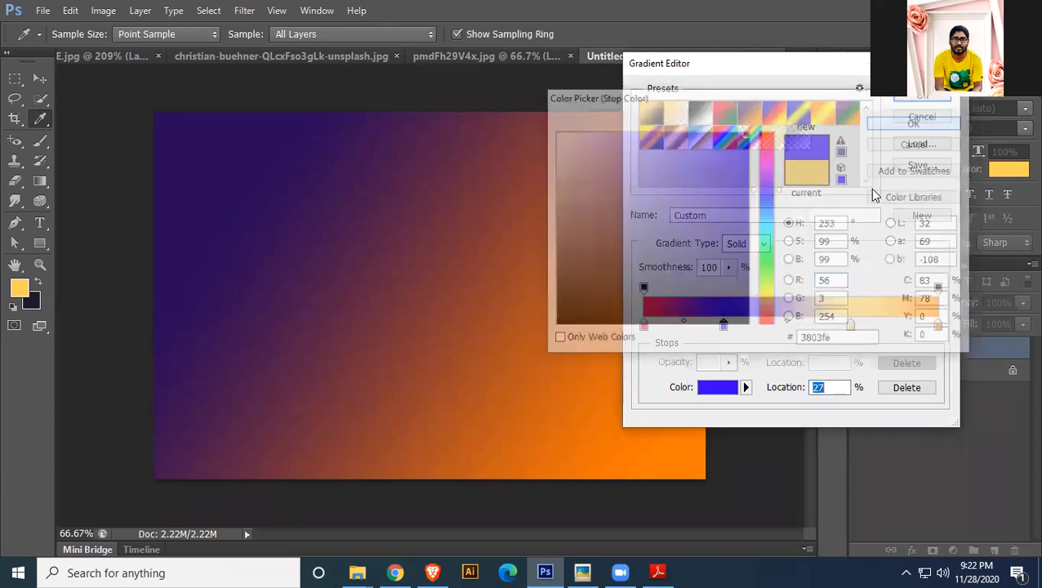
Recolor the 70% stop dark green (005717), and apply the custom gradient to Layer 1 diagonally from upper left to lower right
double_click(850, 325)
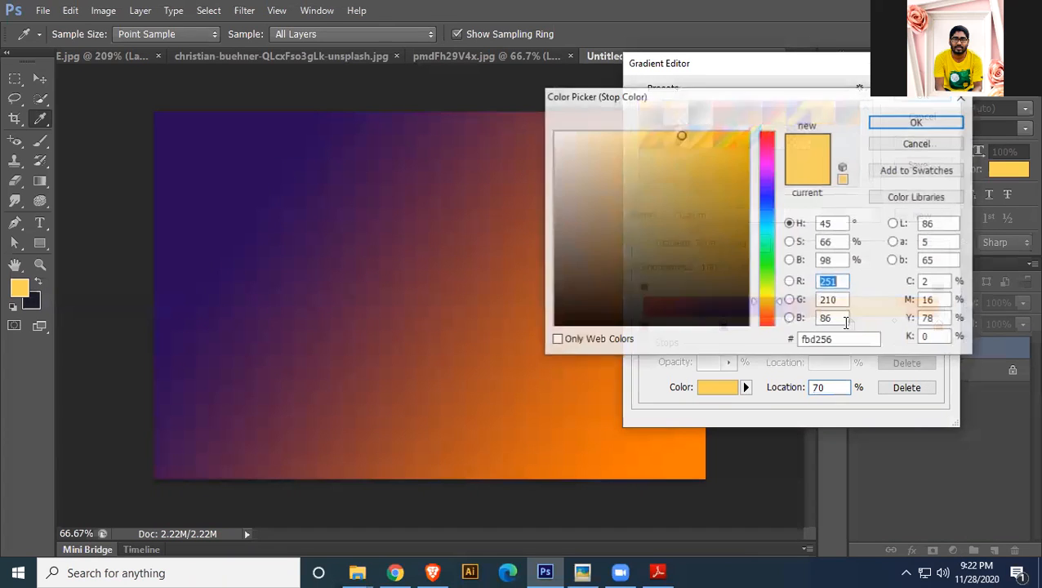
click(767, 257)
click(748, 260)
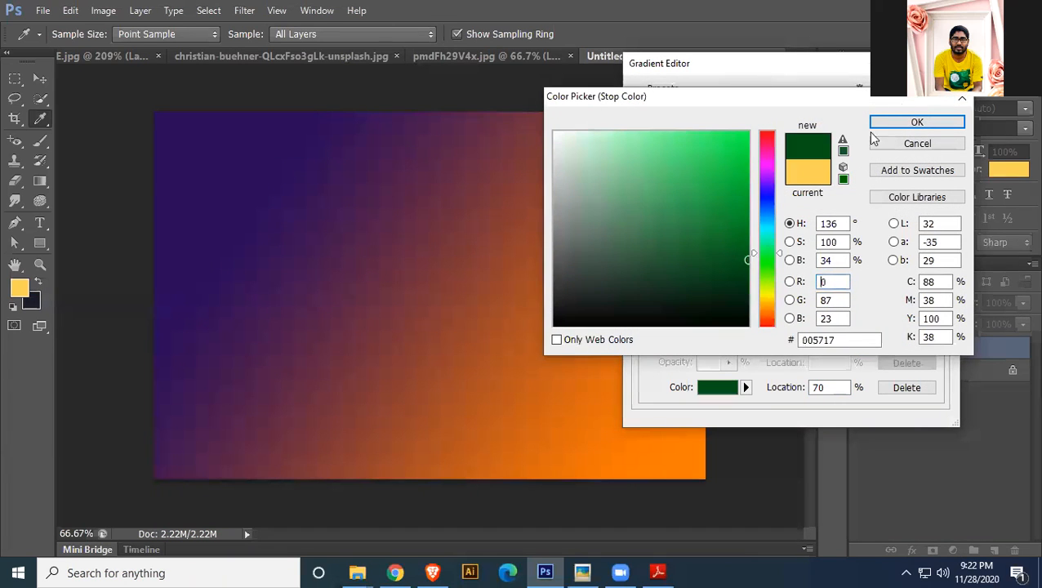
click(878, 122)
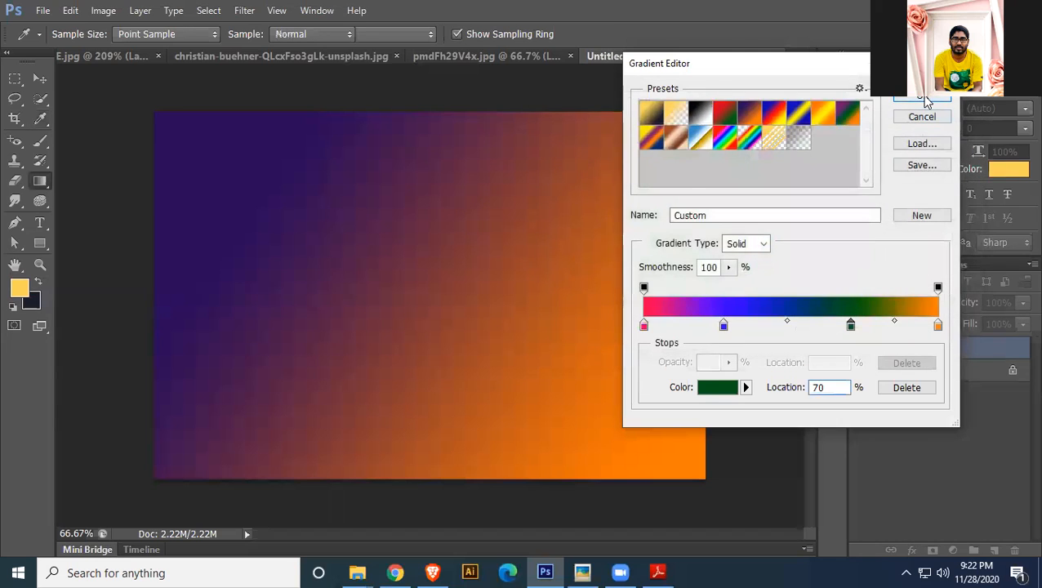
click(923, 96)
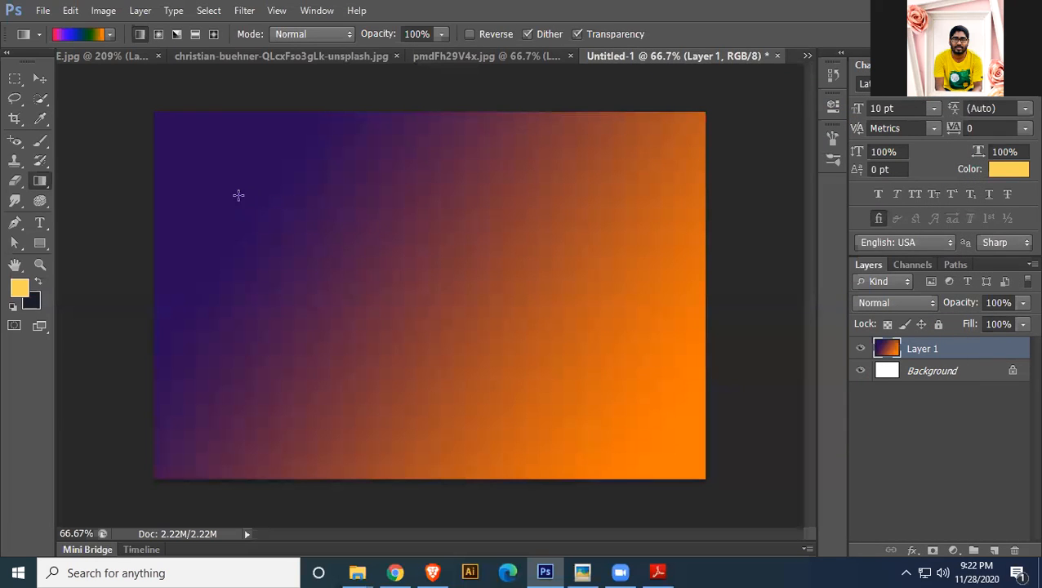
drag(232, 180, 583, 402)
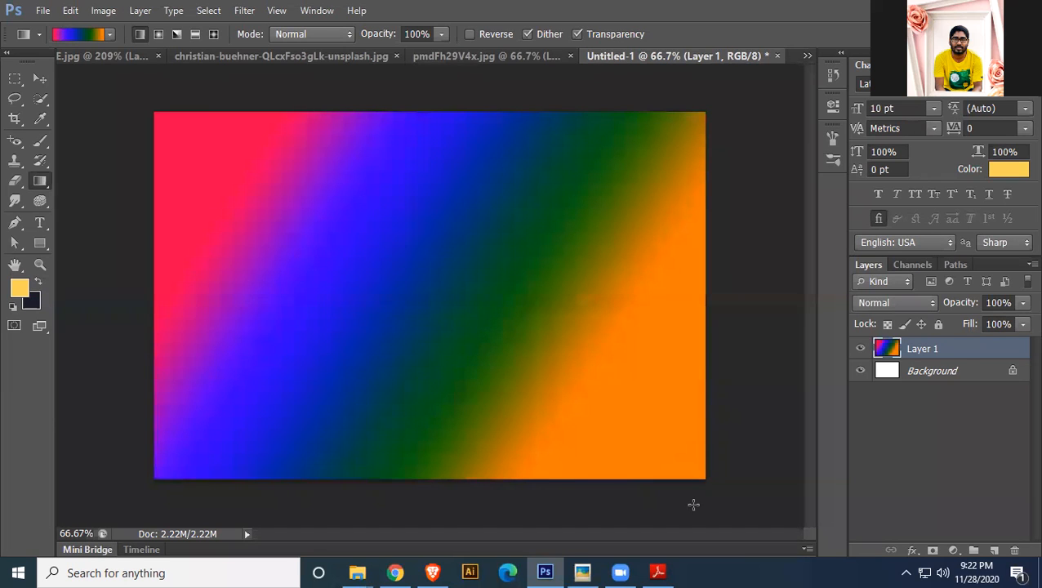
Check which tool follows Gradient in the Photoshop Module.pdf list, and replace the multicolor gradient layer with a new empty one
click(659, 572)
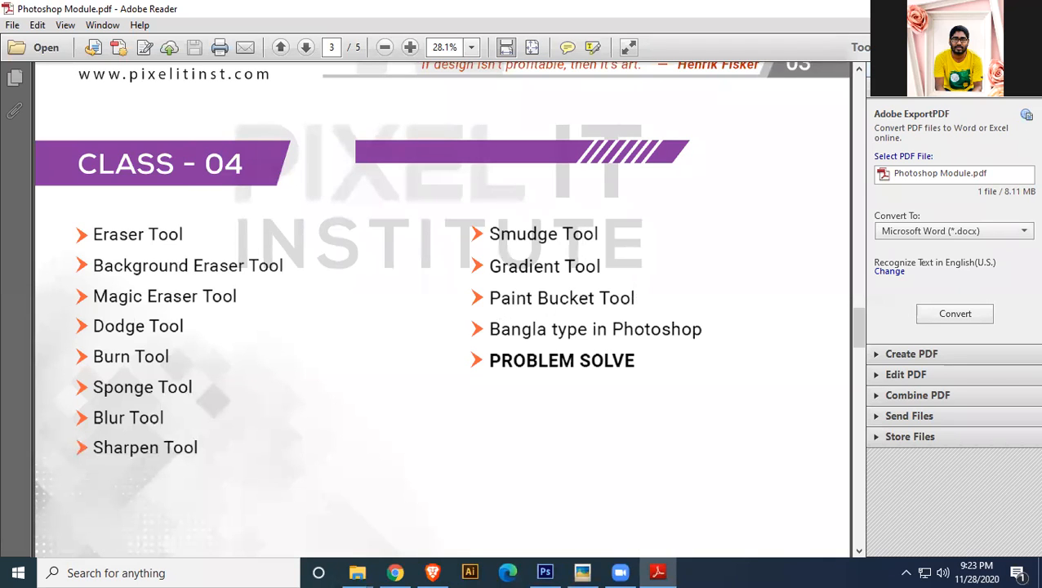
click(954, 9)
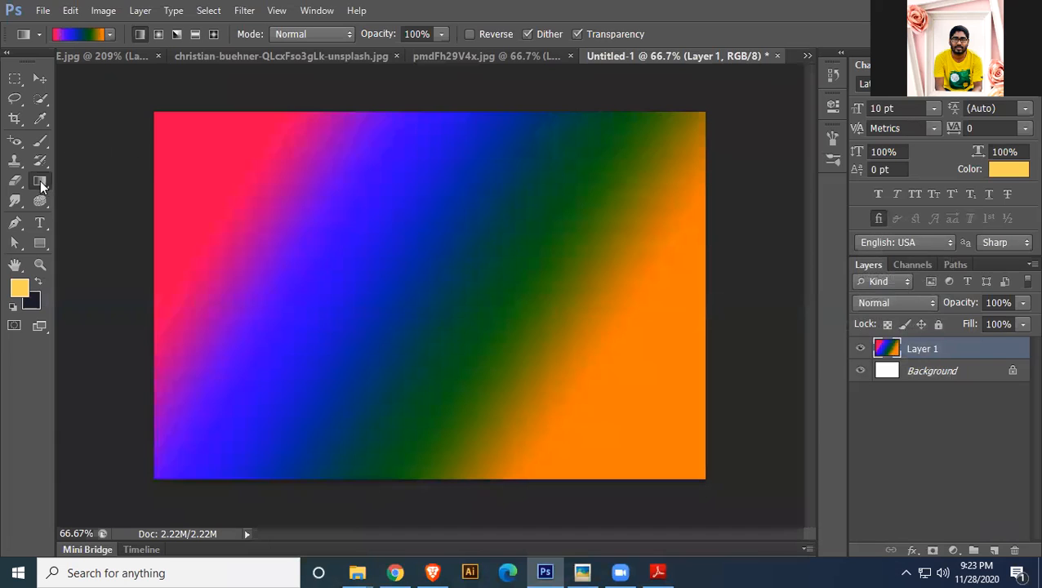
right_click(40, 182)
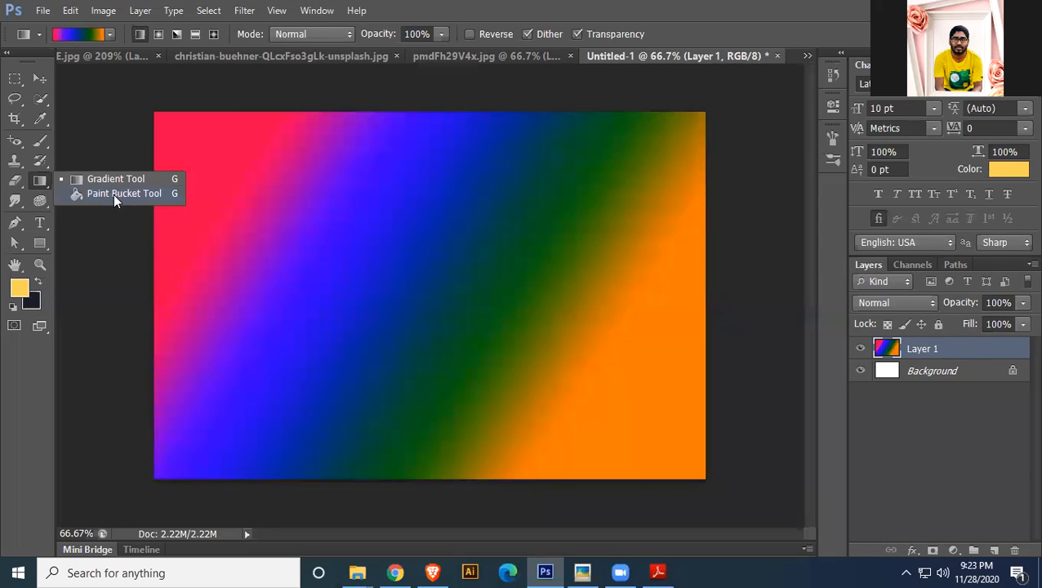
click(939, 349)
key(Delete)
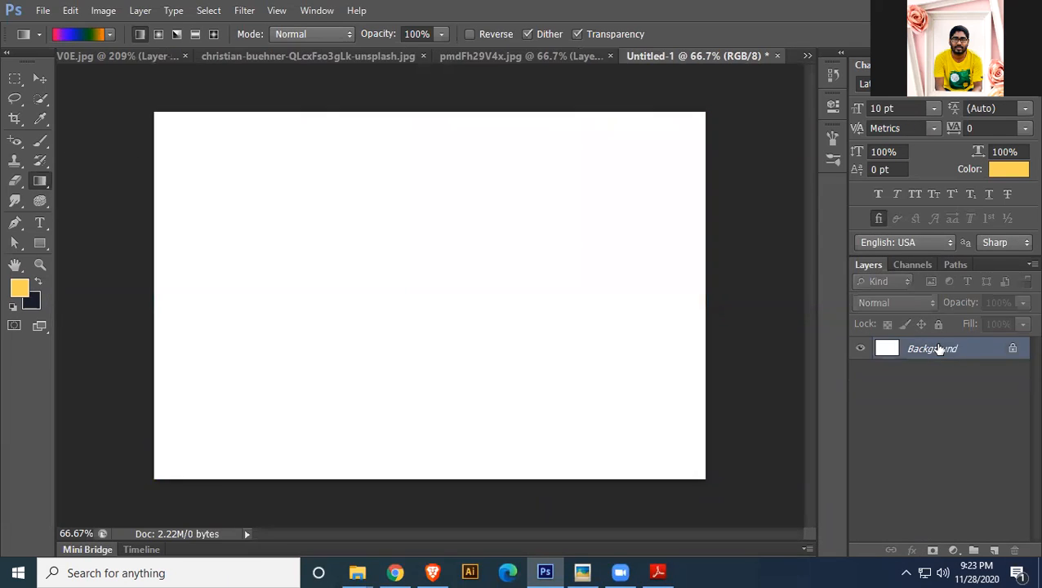
click(995, 550)
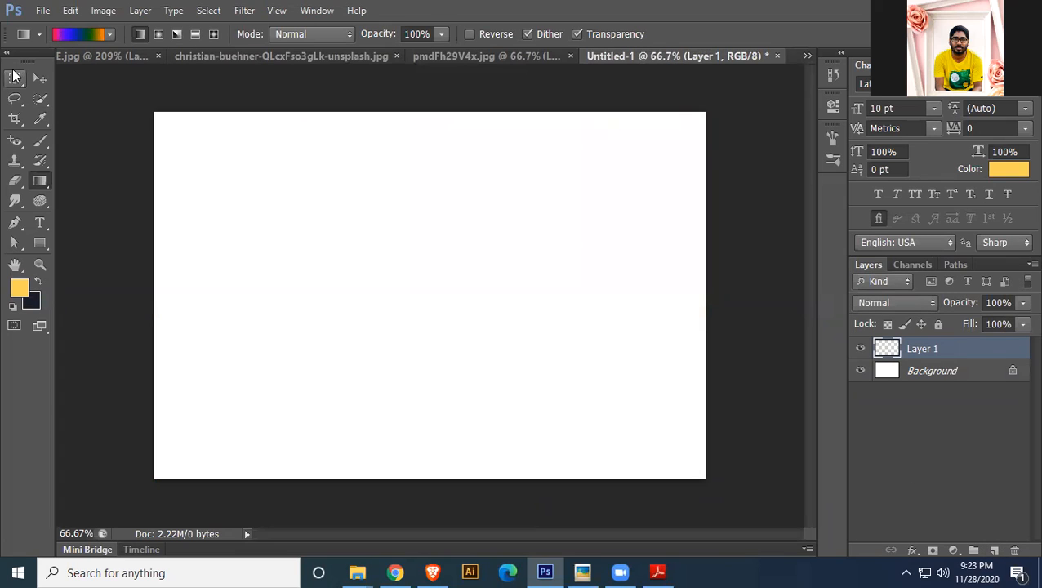
Select a large rectangular area on Layer 1 and fill it with the yellow foreground color using the Paint Bucket Tool
click(15, 78)
drag(230, 196, 527, 393)
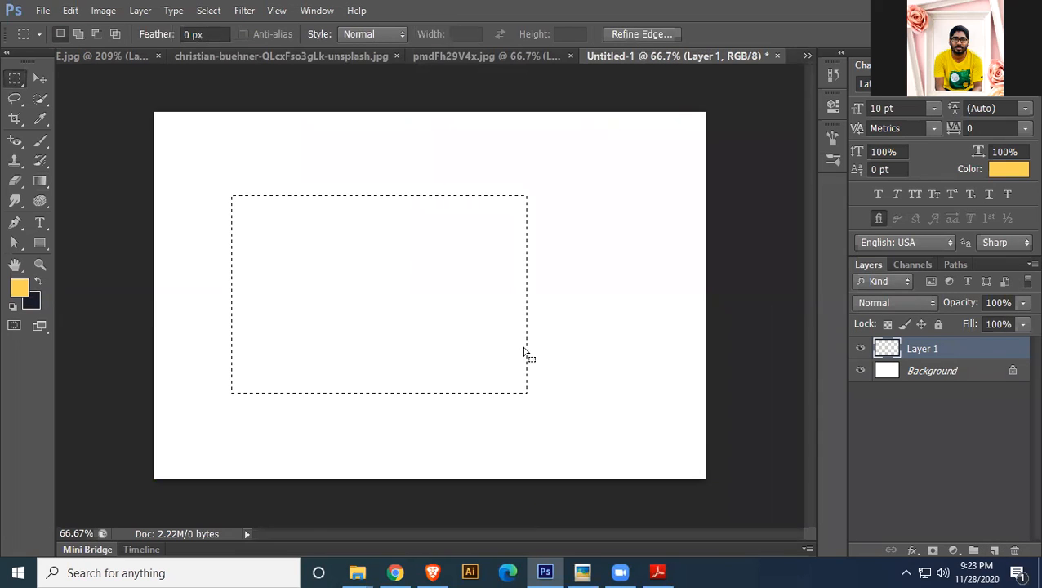
drag(41, 180, 93, 197)
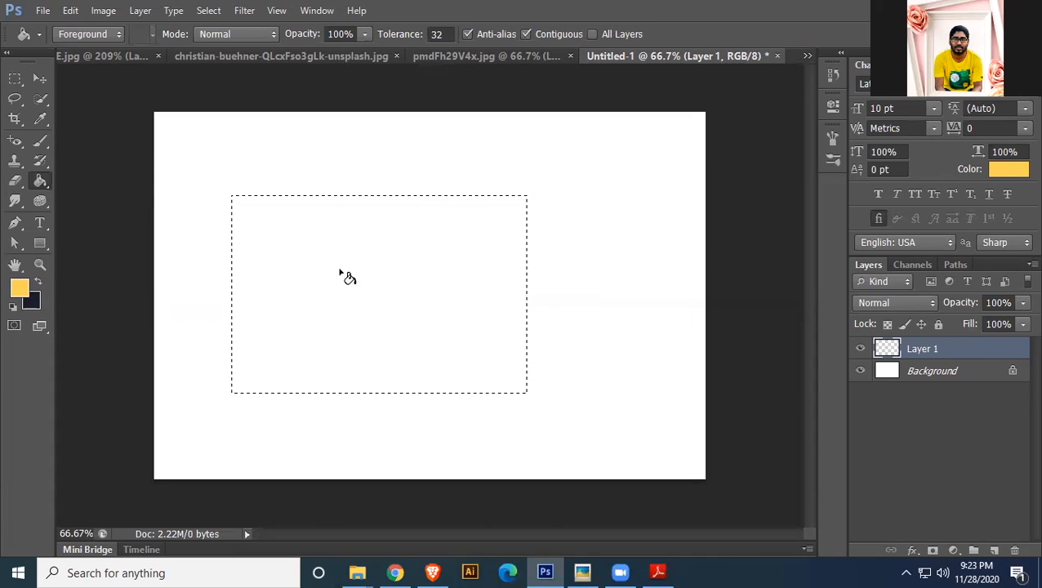
click(403, 358)
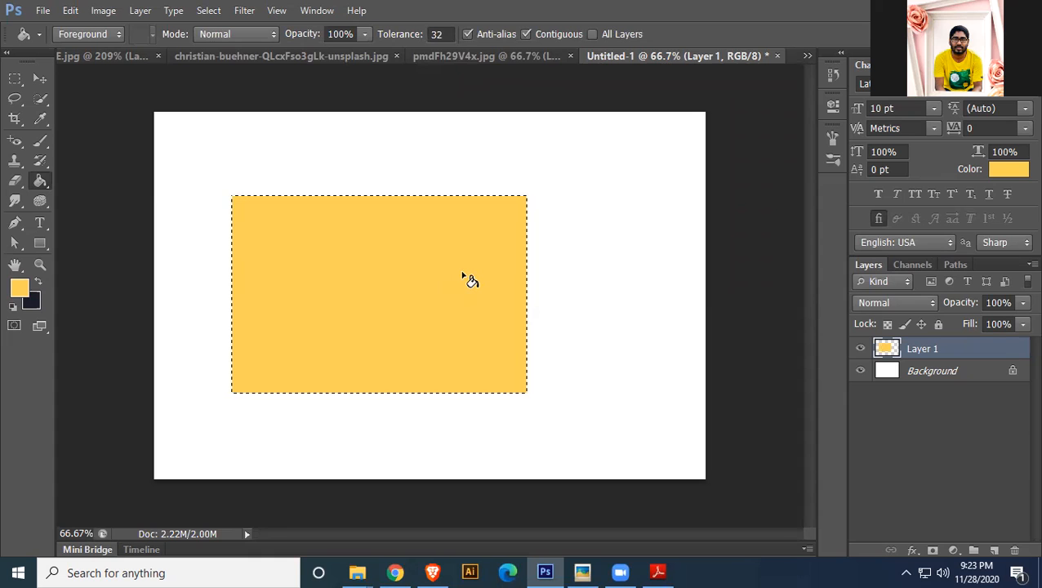
Set the foreground color to red (fa013c) and refill the selected rectangle with it using the Paint Bucket Tool
click(20, 289)
click(765, 139)
click(747, 133)
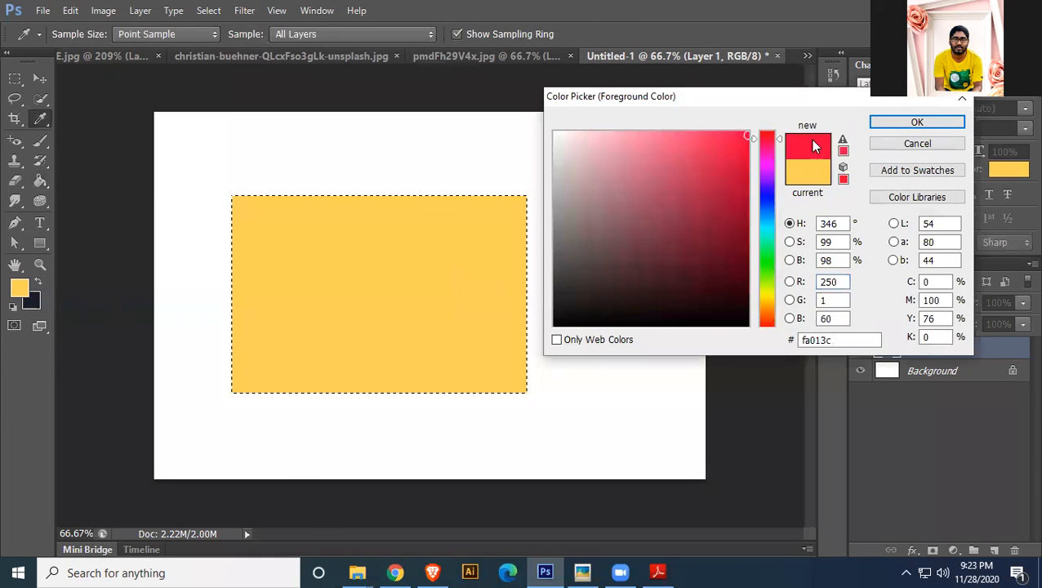
click(897, 124)
click(357, 287)
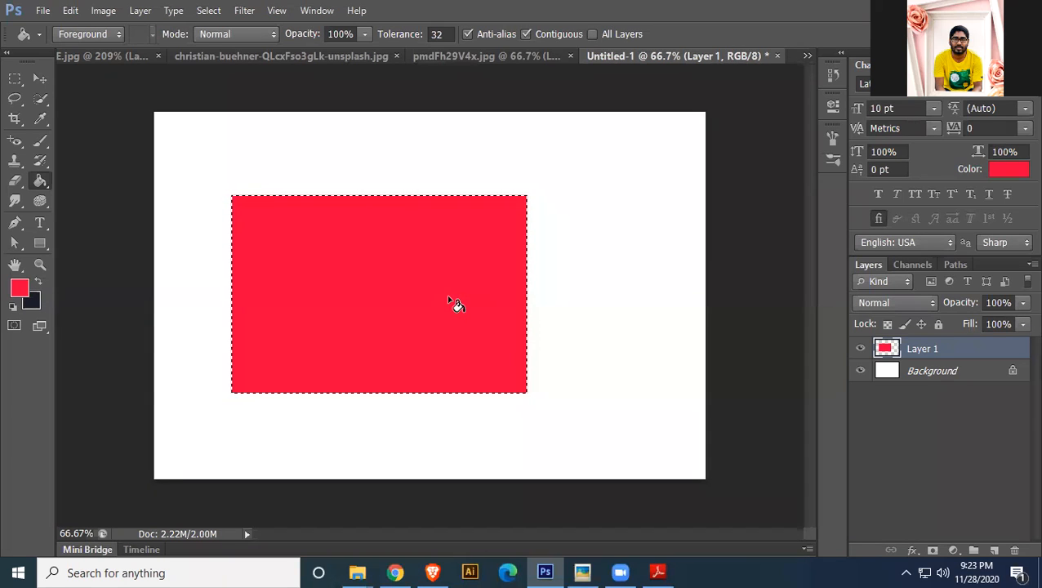
Check the next topic in Photoshop Module.pdf, deselect the red rectangle, and delete its layer
click(39, 77)
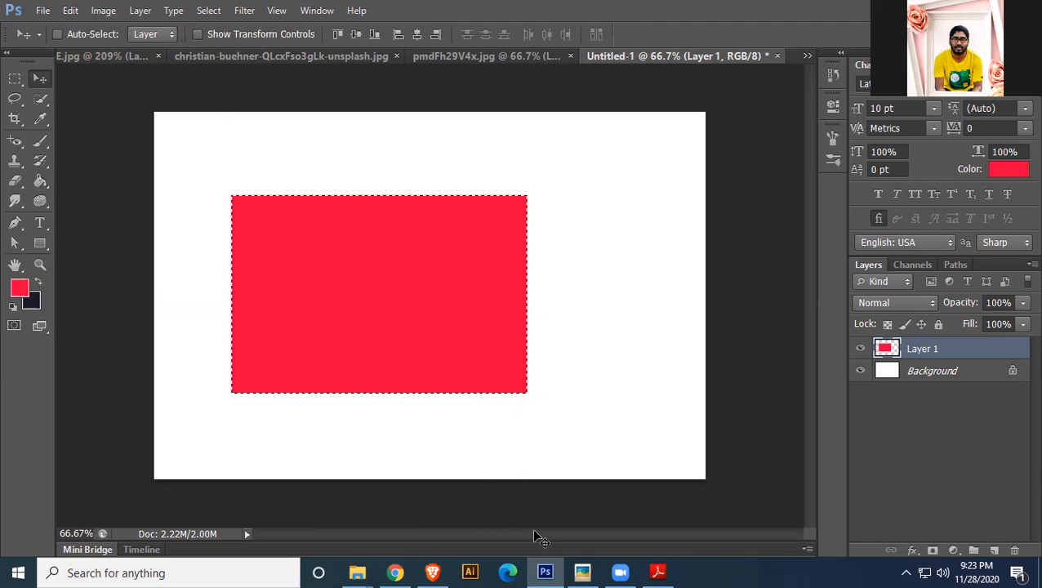
key(alt+Tab)
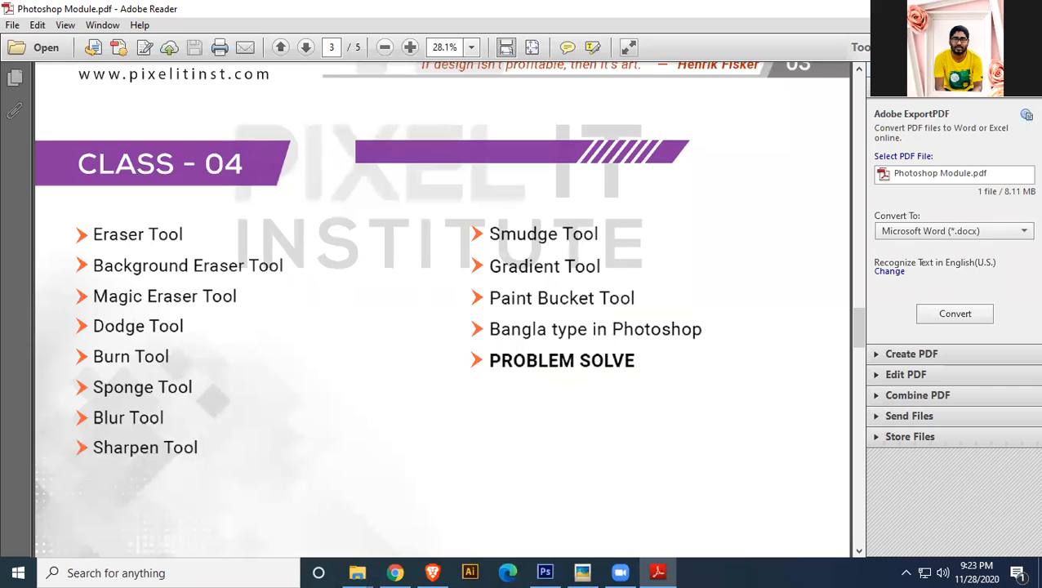
key(alt+Tab)
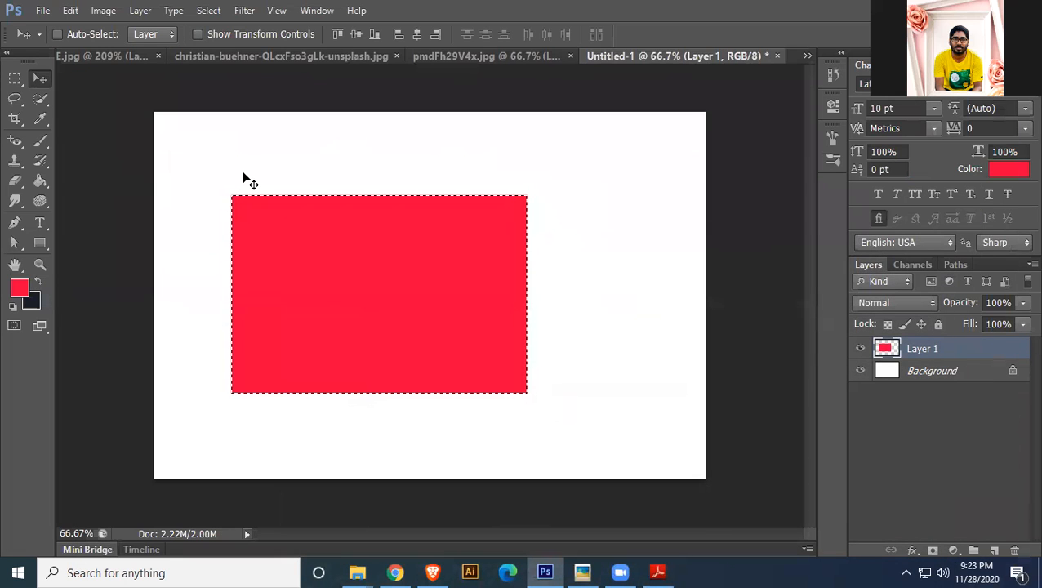
key(ctrl+d)
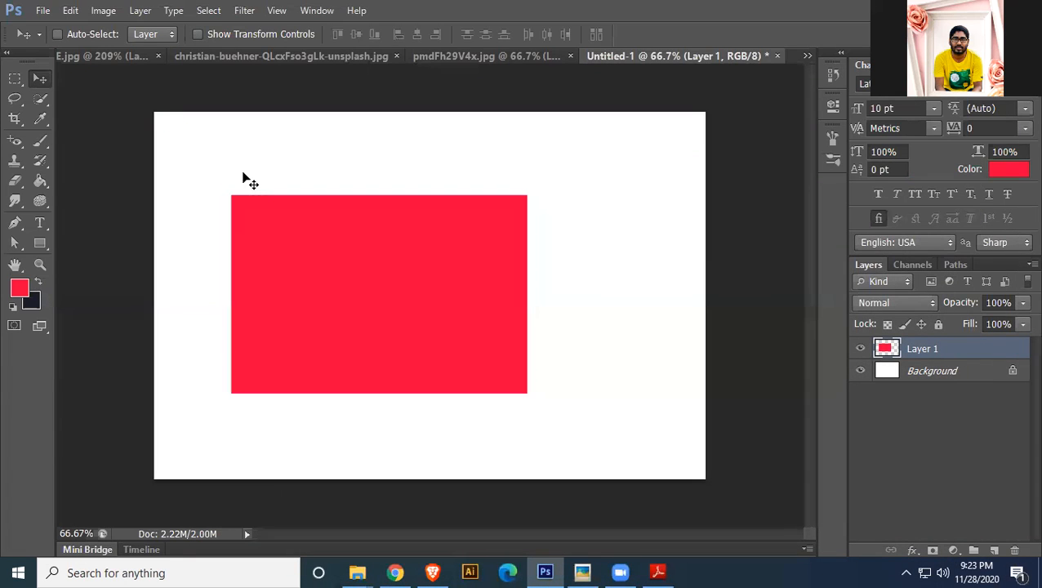
key(Delete)
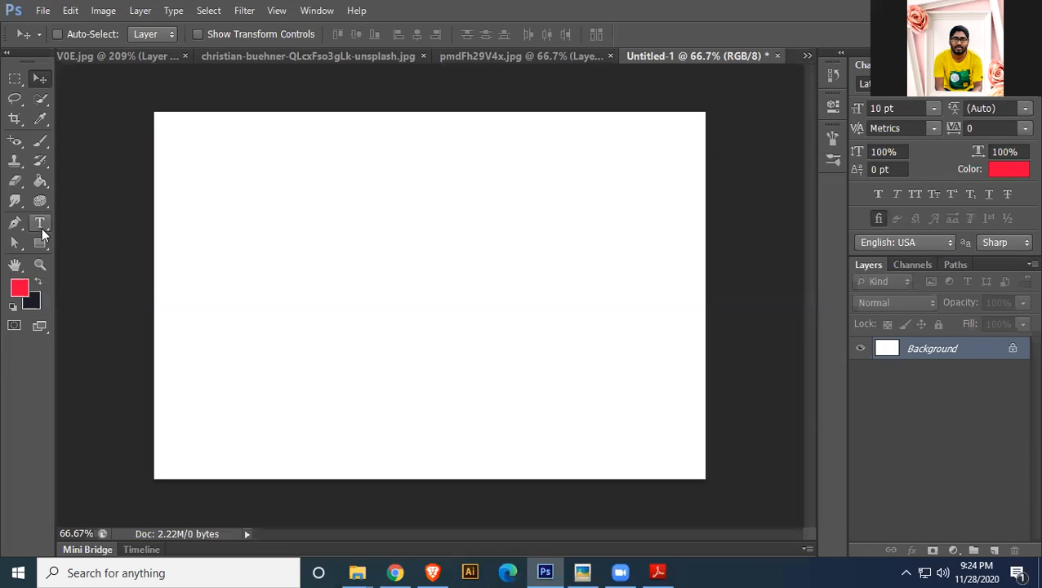
Bring up the Avro keyboard bar and open its Unicode to Bijoy text converter
click(906, 573)
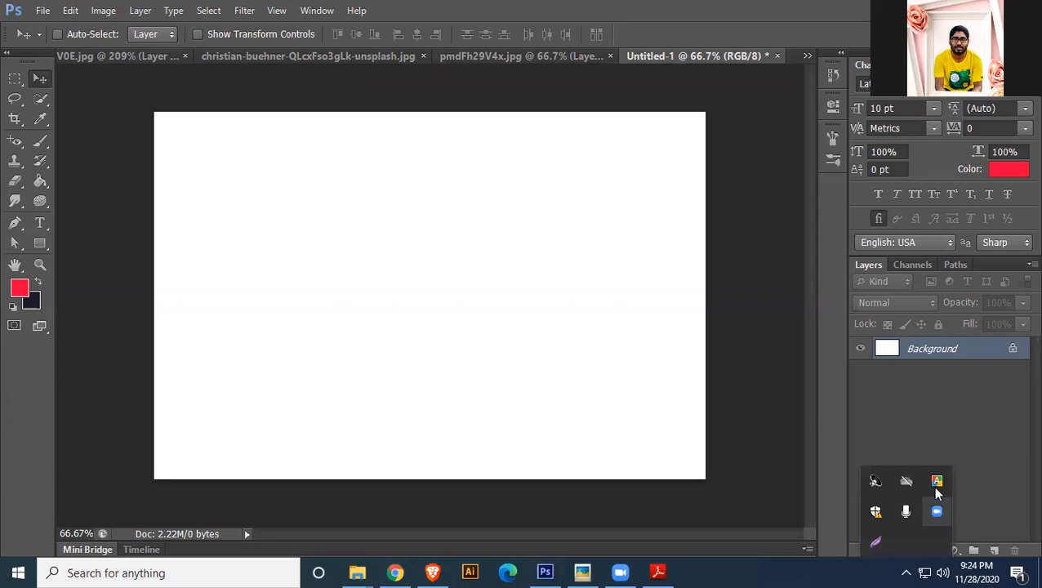
drag(510, 11, 473, 13)
drag(436, 47, 419, 27)
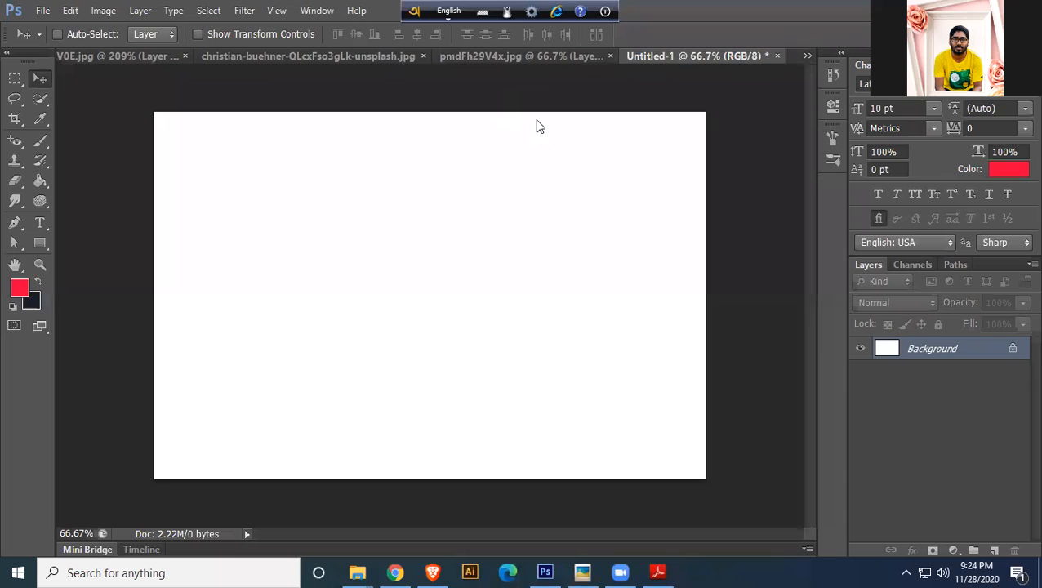
click(533, 11)
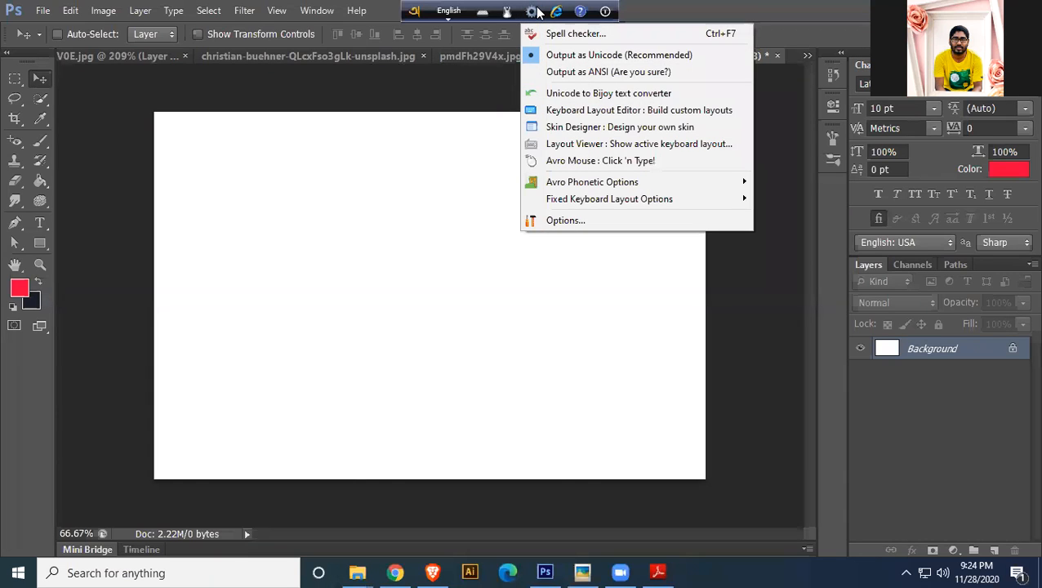
click(578, 94)
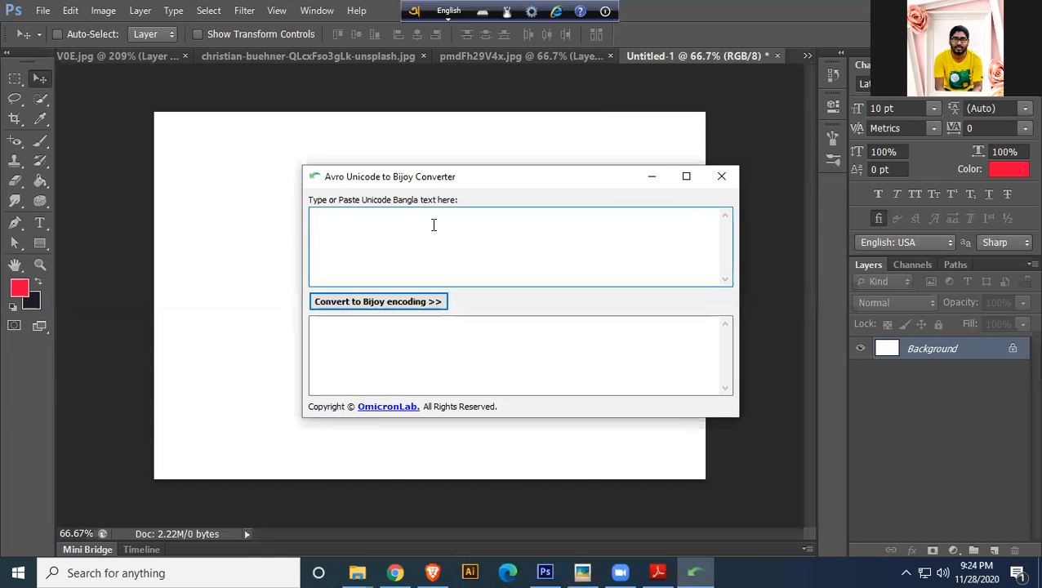
Switch Avro to Bangla typing and enter "আমার সোনার বাংলা" as the Unicode text in the converter
click(449, 10)
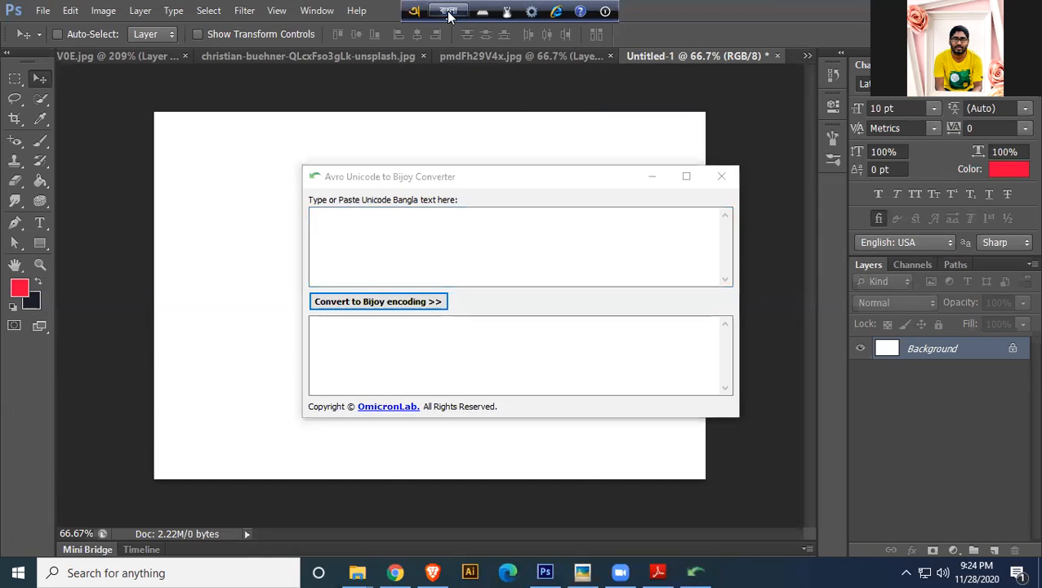
click(414, 226)
text(amar )
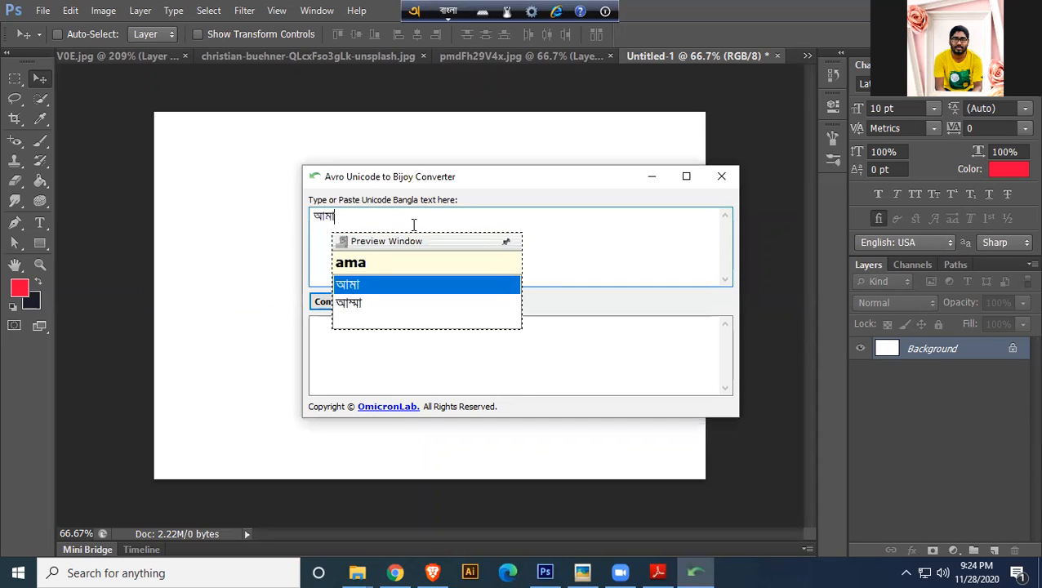
text(sonar )
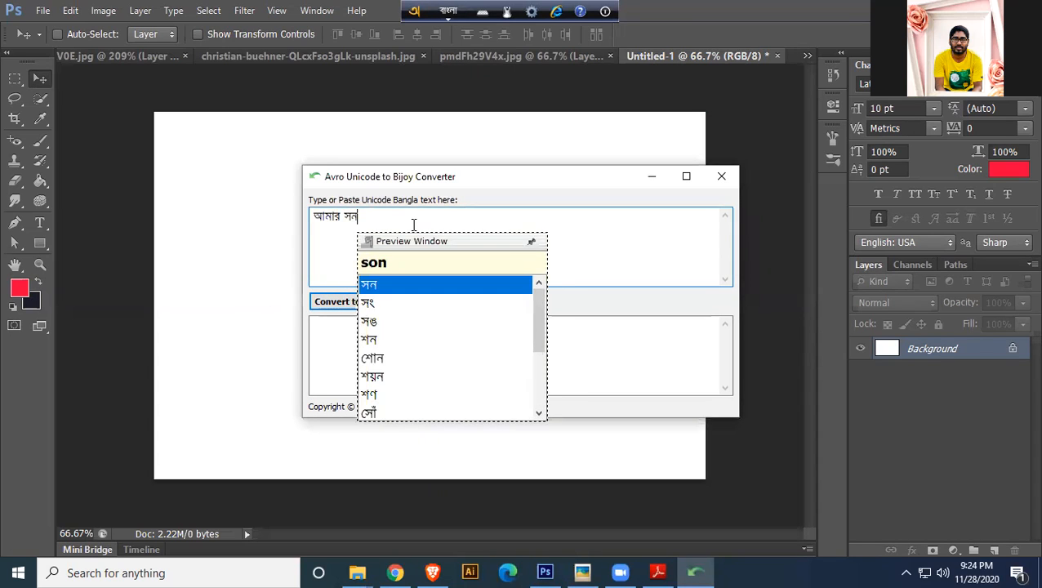
text(bangl)
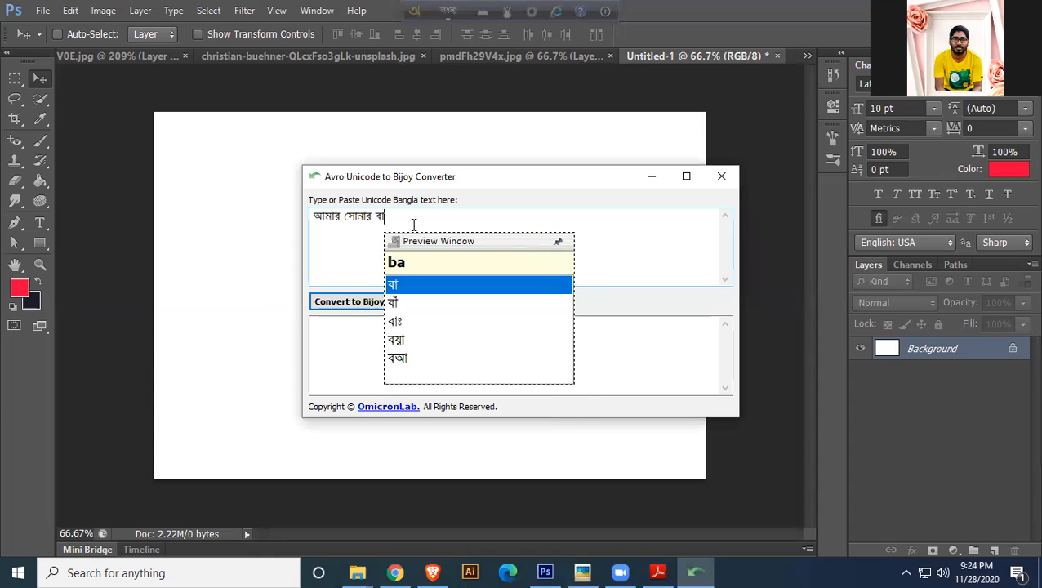
text(a)
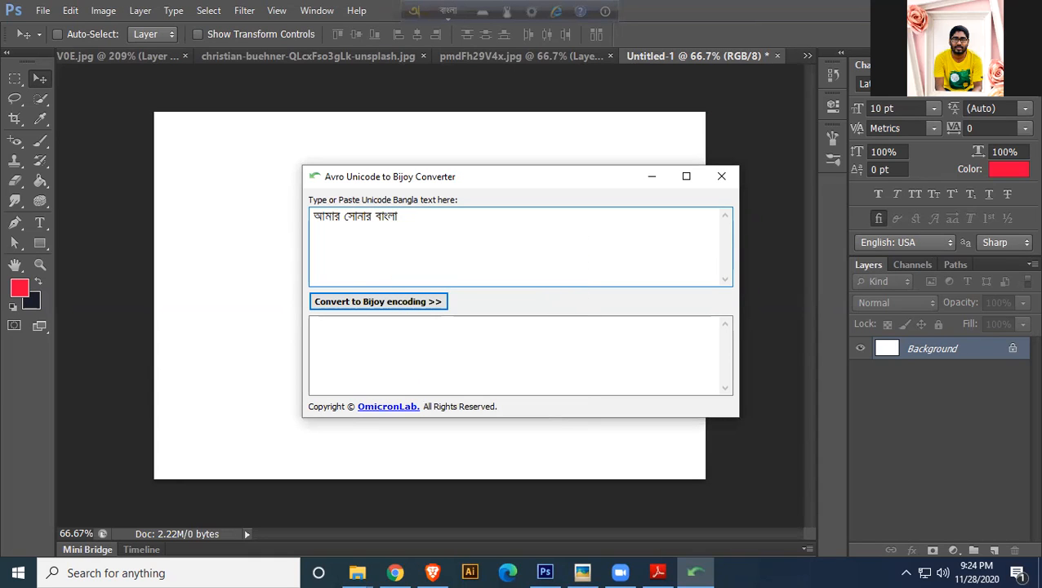
Convert the Bangla text to Bijoy encoding, copy the whole converted result, and minimize the converter
click(399, 302)
drag(433, 324, 312, 326)
right_click(351, 330)
click(382, 379)
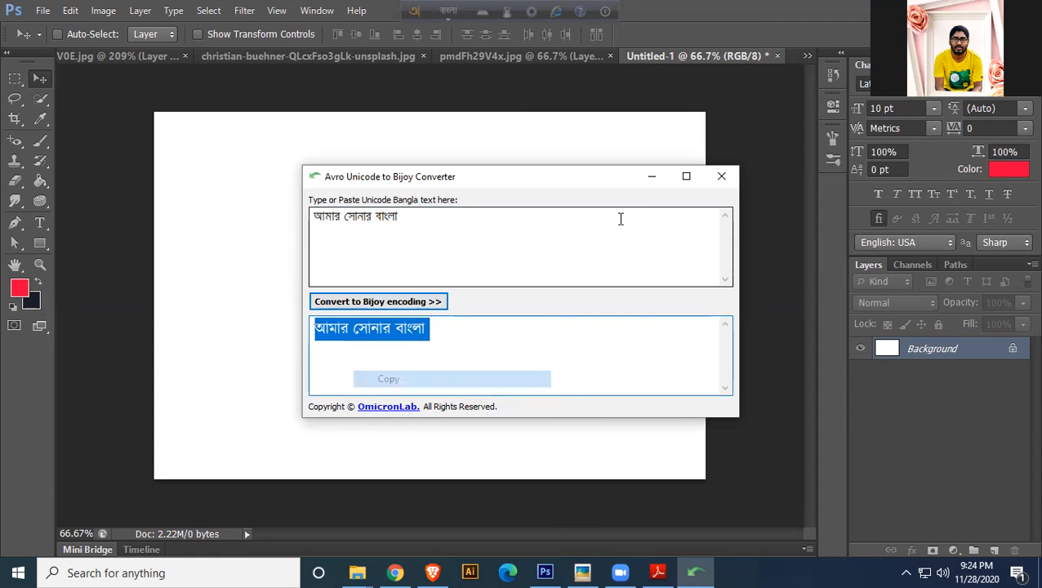
click(653, 177)
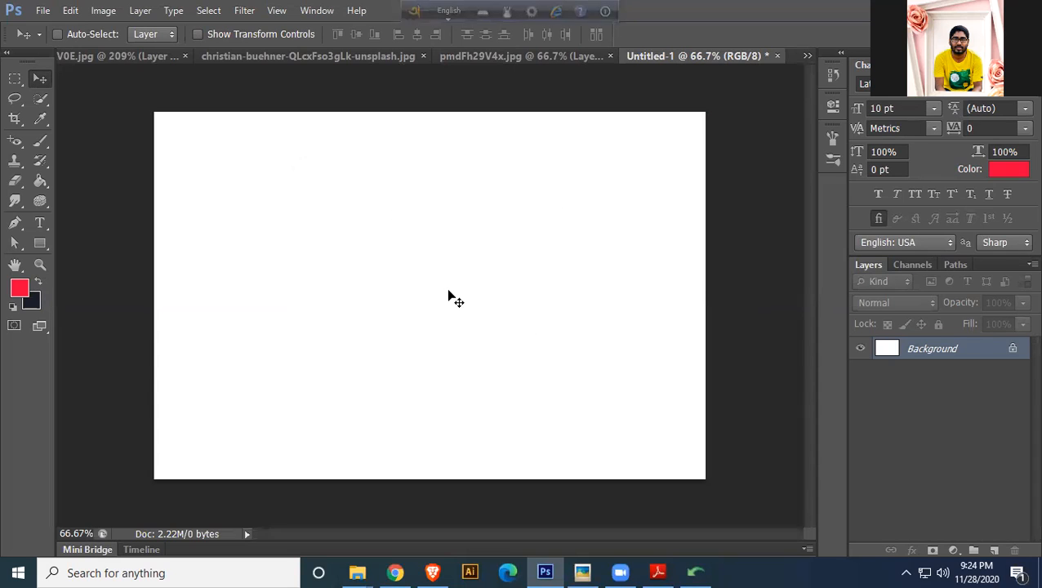
Paste the copied Bijoy text onto the blank Photoshop canvas with the Type tool and set its size to 60 pt
click(42, 229)
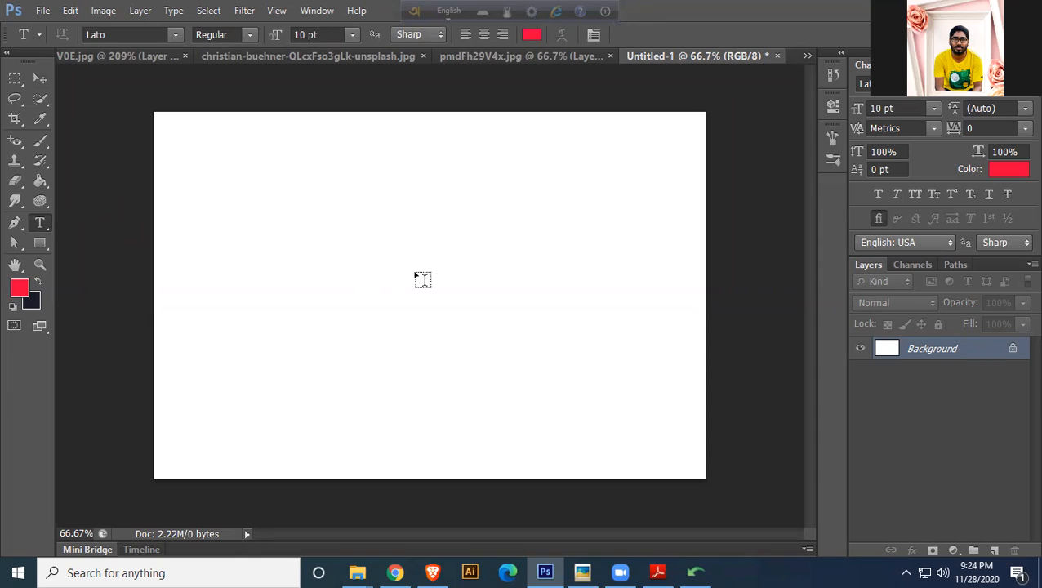
click(337, 245)
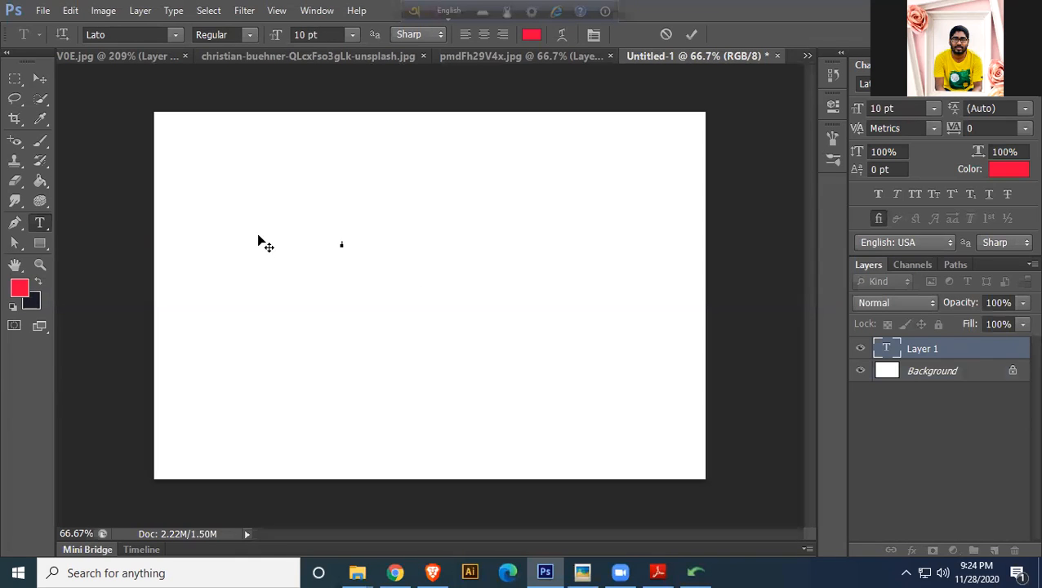
key(ctrl+v)
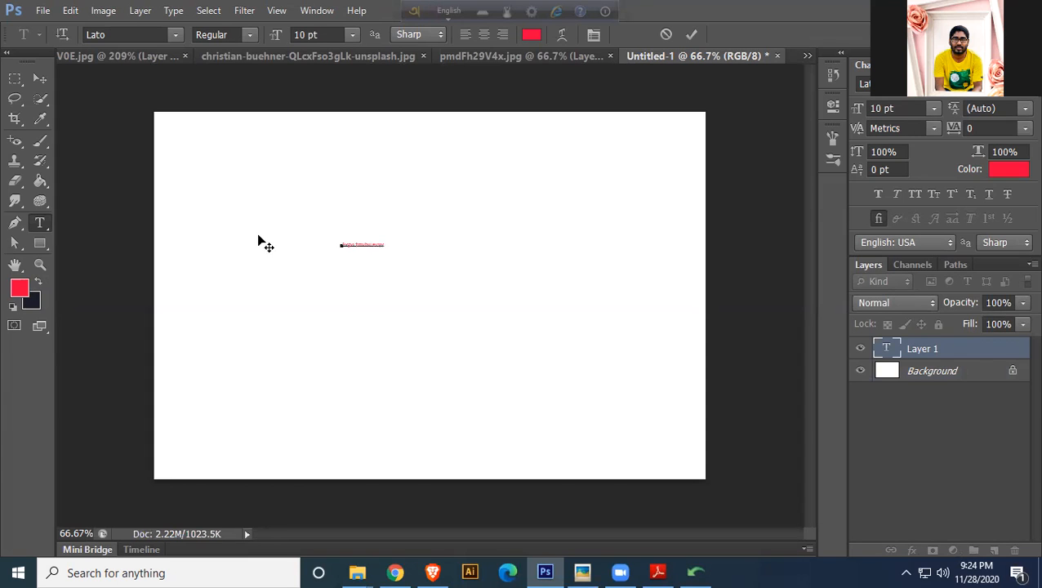
key(ctrl+a)
click(937, 109)
click(905, 351)
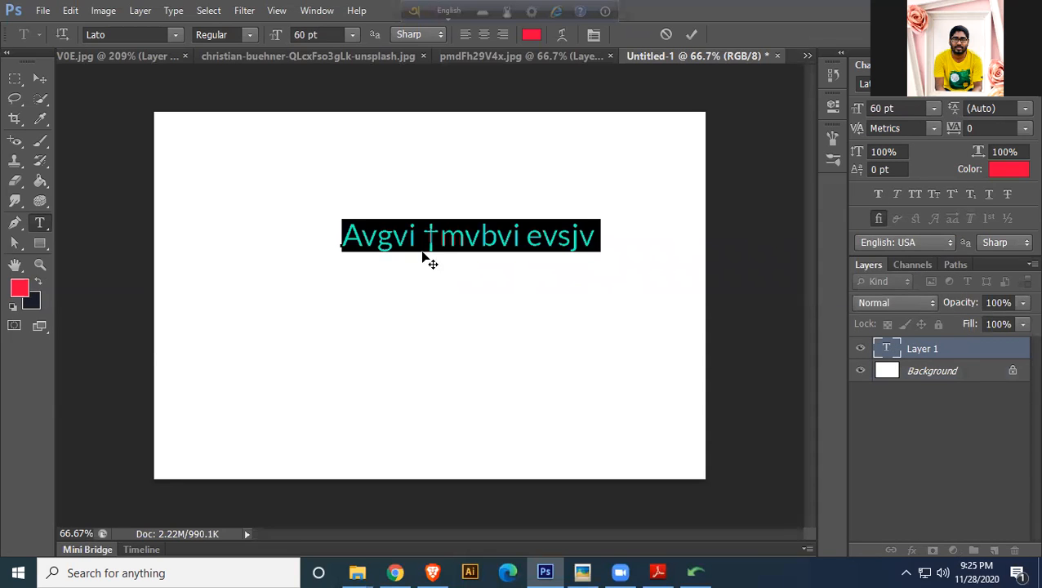
Set the pasted text's font to Radioactive and move the text down to about the middle of the canvas
click(902, 84)
text(Su)
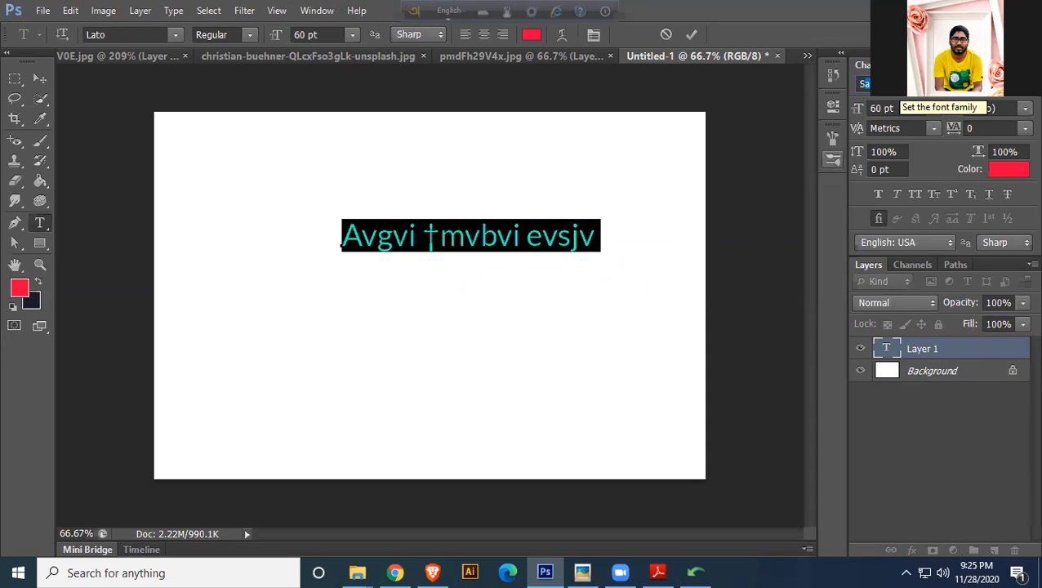
text(Ra)
key(Return)
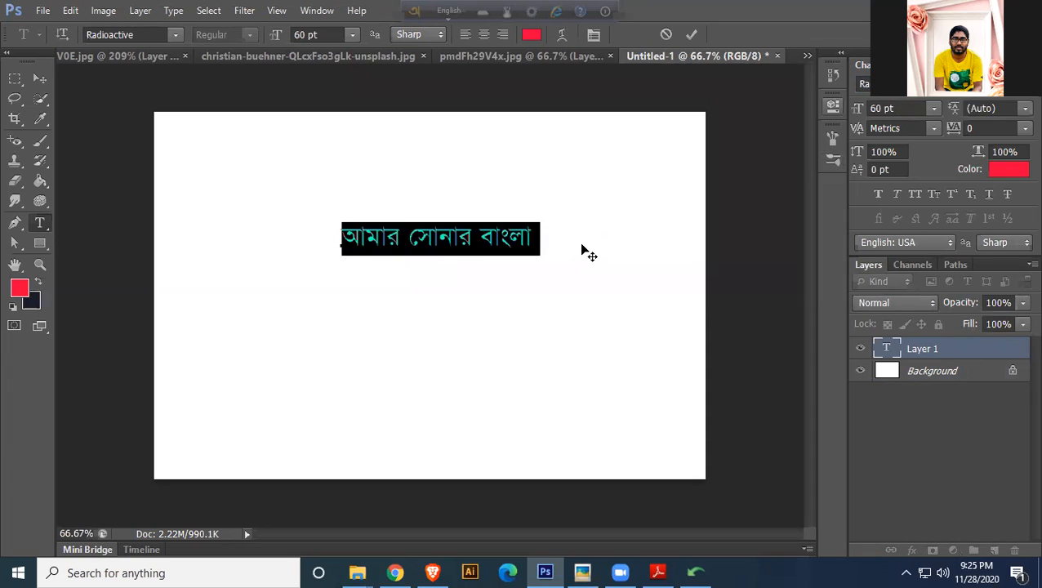
click(41, 78)
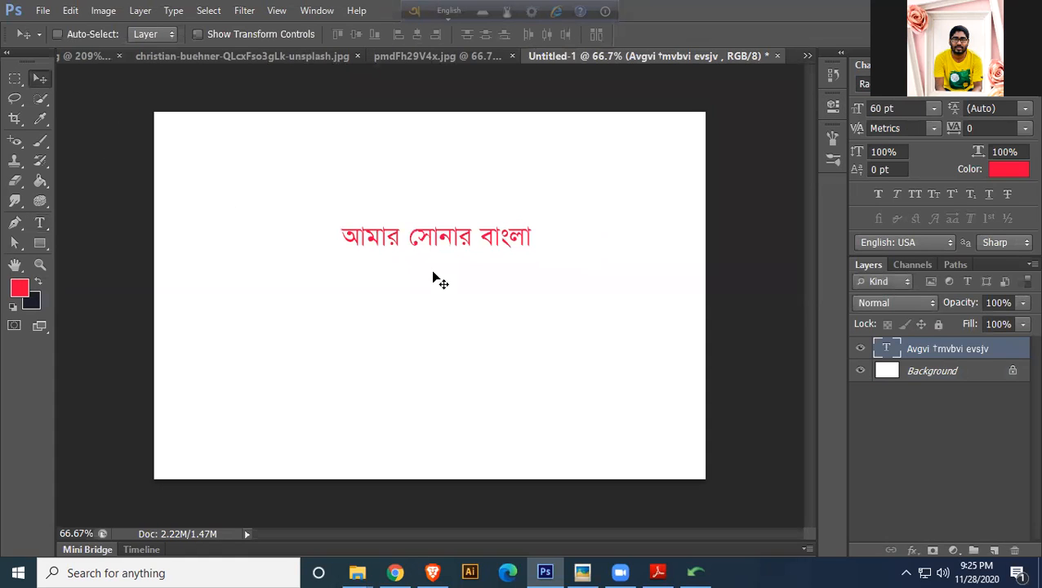
drag(472, 247, 467, 311)
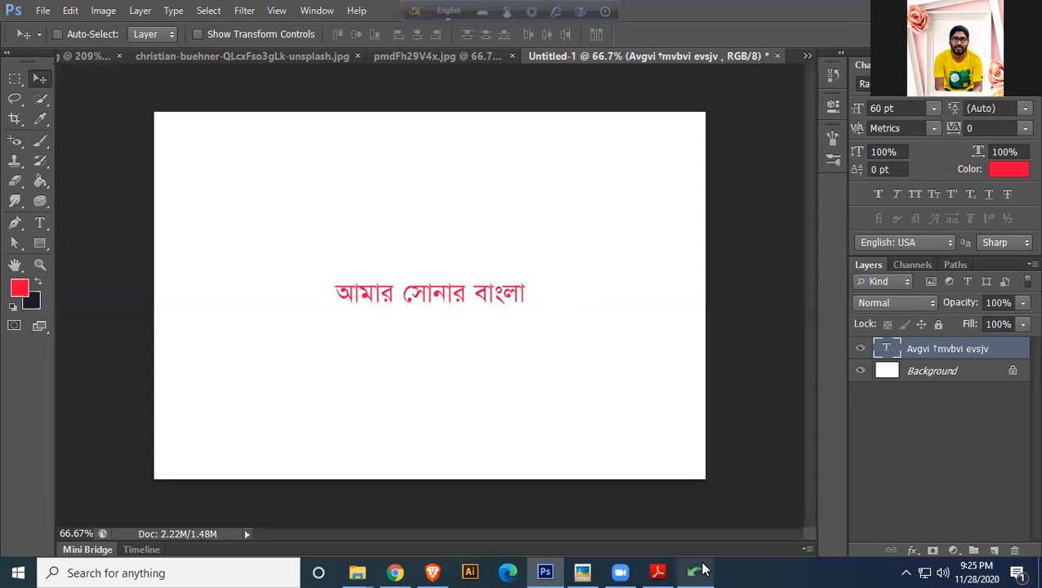
Switch to Photoshop Module.pdf in Adobe Reader and review the Class - 03 and Class - 04 topic lists
click(660, 573)
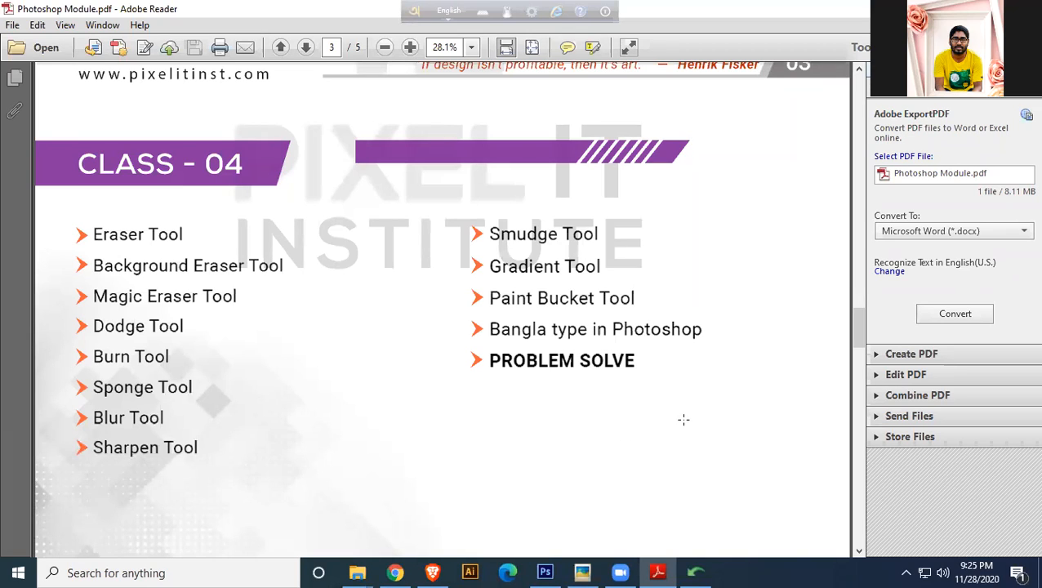
scroll(683, 419, up, 8)
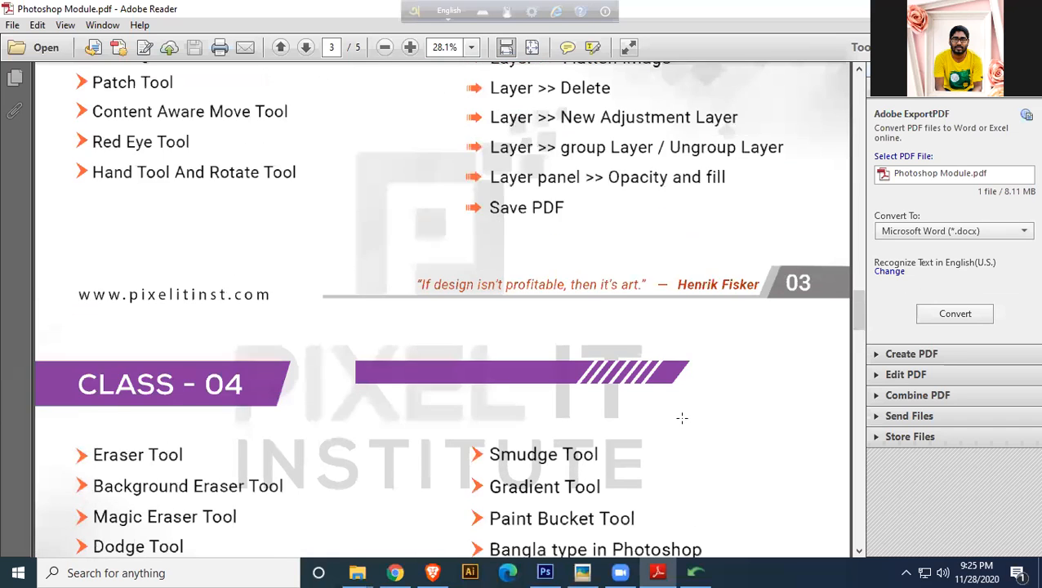
scroll(406, 403, down, 2)
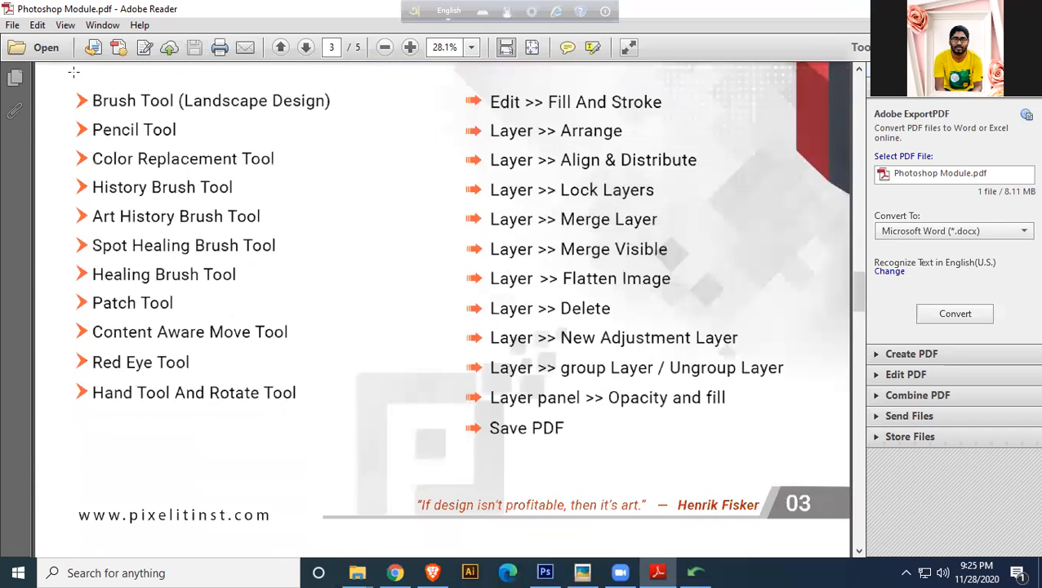
scroll(218, 389, up, 2)
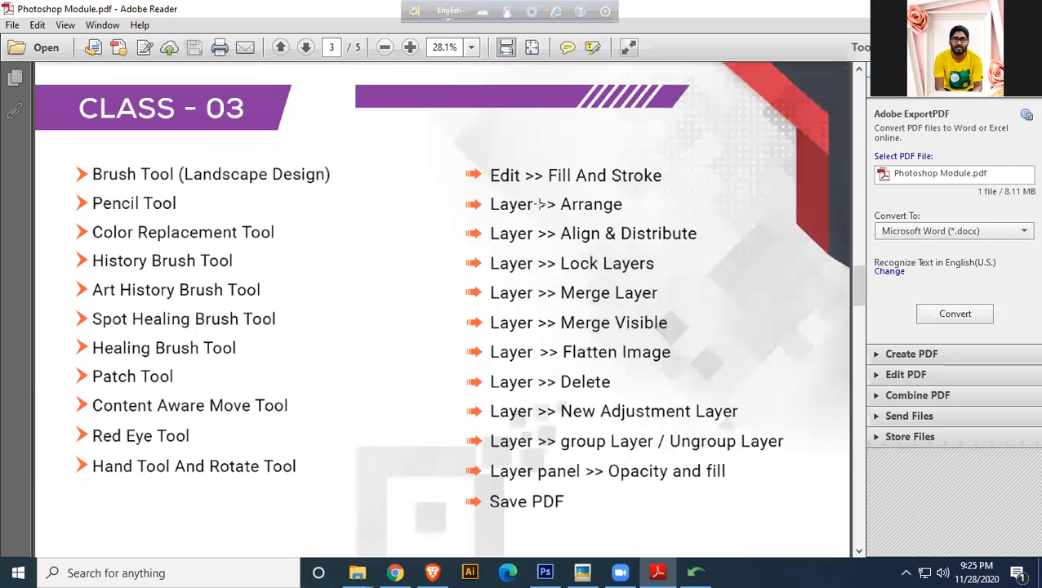
scroll(511, 247, up, 3)
scroll(572, 257, down, 10)
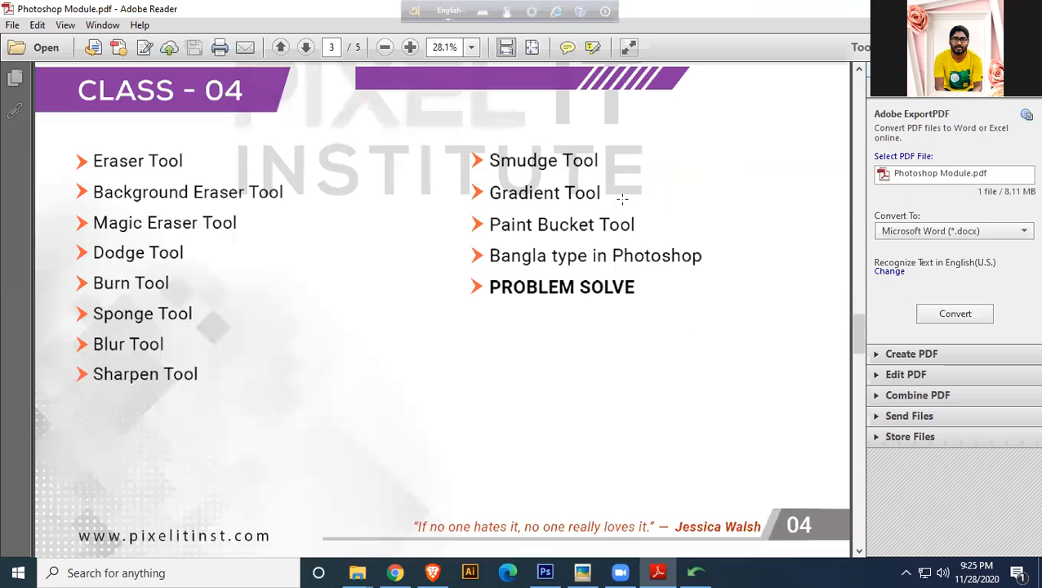
right_click(703, 361)
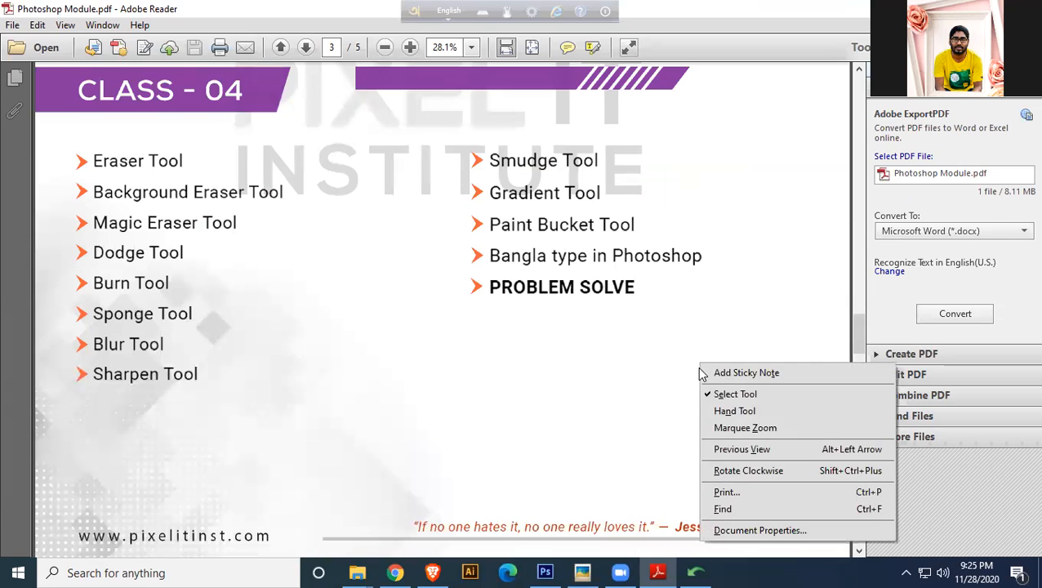
click(721, 271)
click(741, 309)
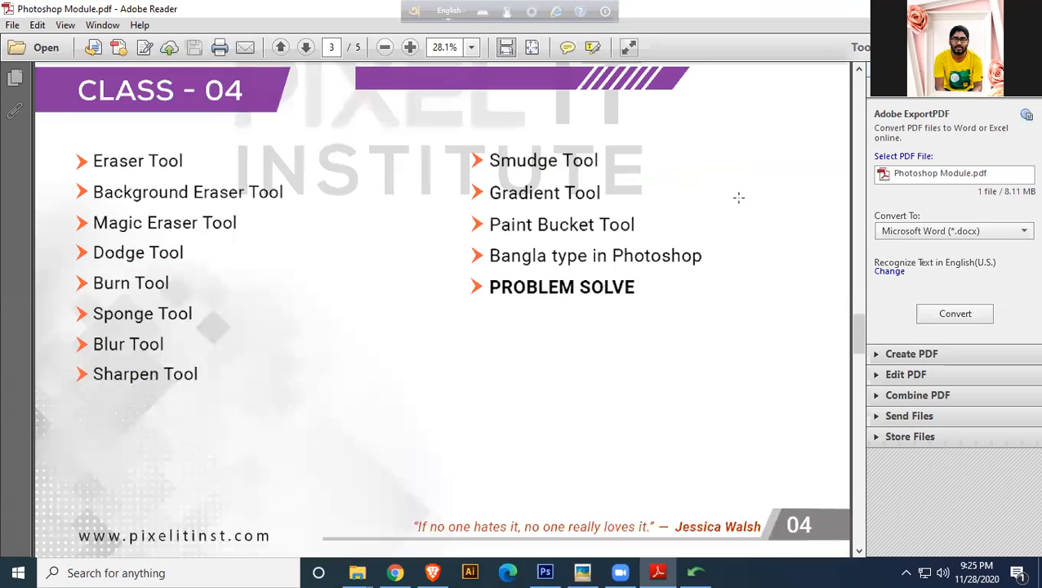